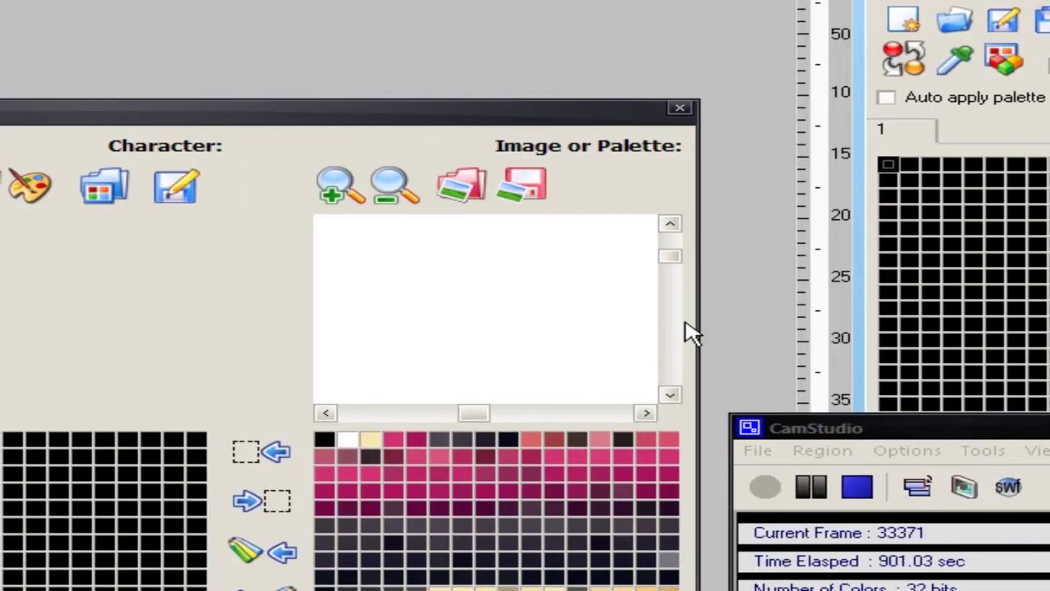
Step: Scroll the image preview until the pink-clad character sprite is visible
left_click_drag(673, 259, 674, 284)
left_click_drag(483, 415, 436, 416)
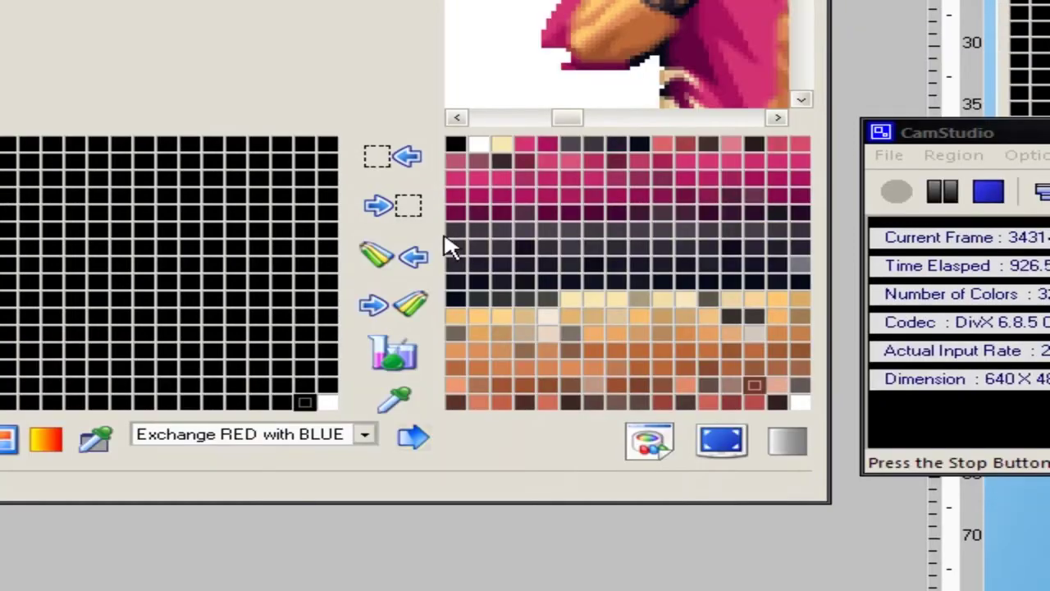
Step: Copy brown skin shades from the image palette into slots in the character palette's bottom row
left_click(416, 159)
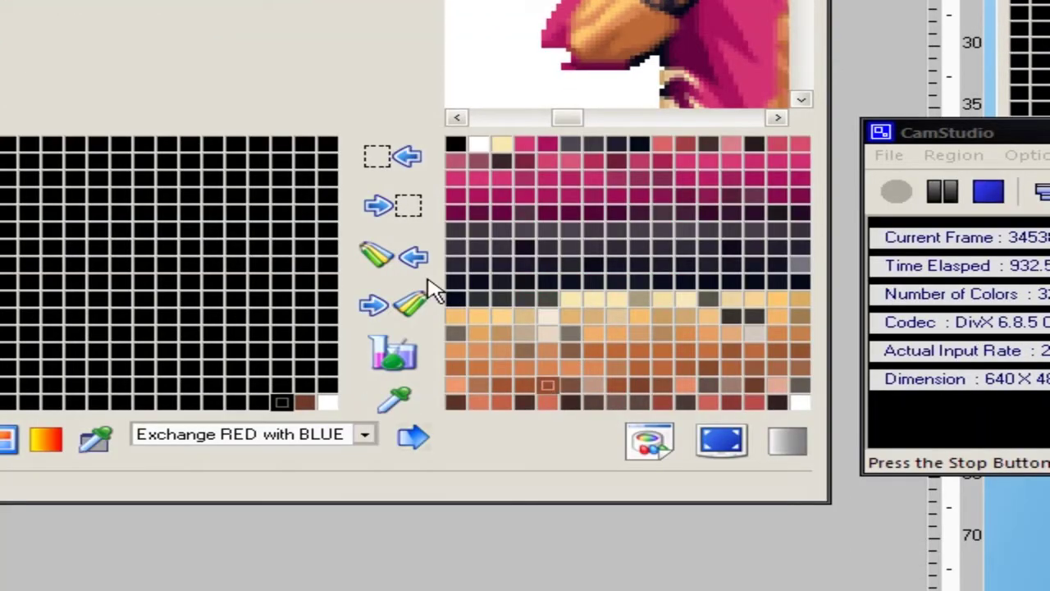
left_click(416, 259)
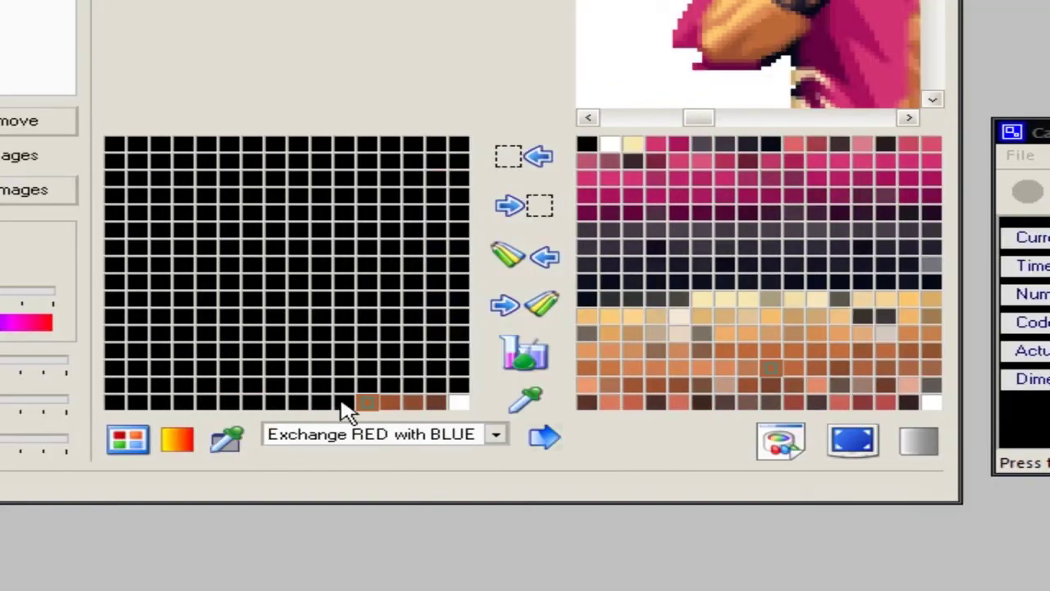
left_click(345, 402)
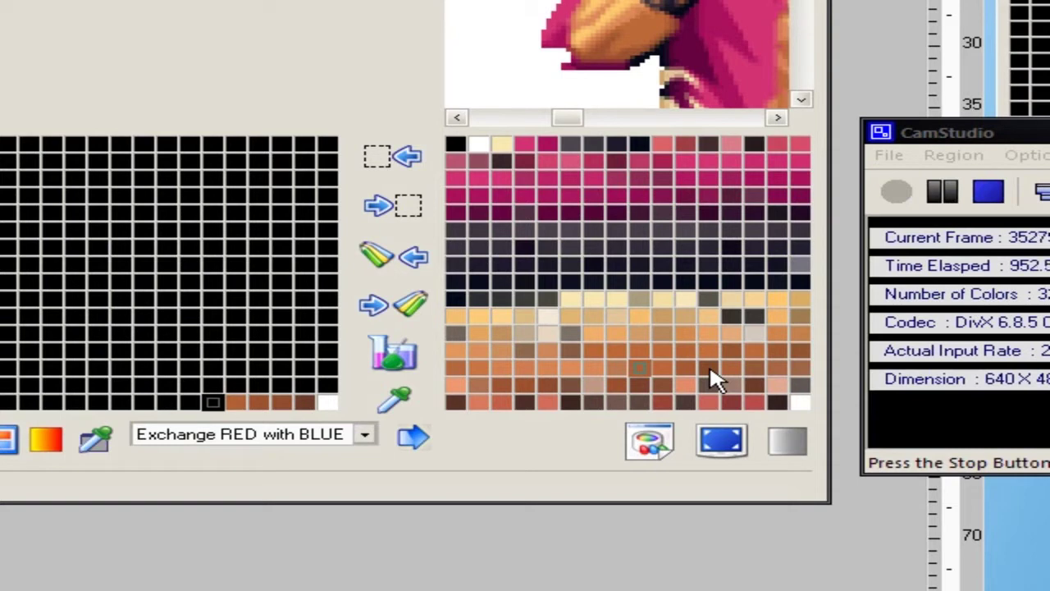
left_click(710, 373)
left_click(282, 402)
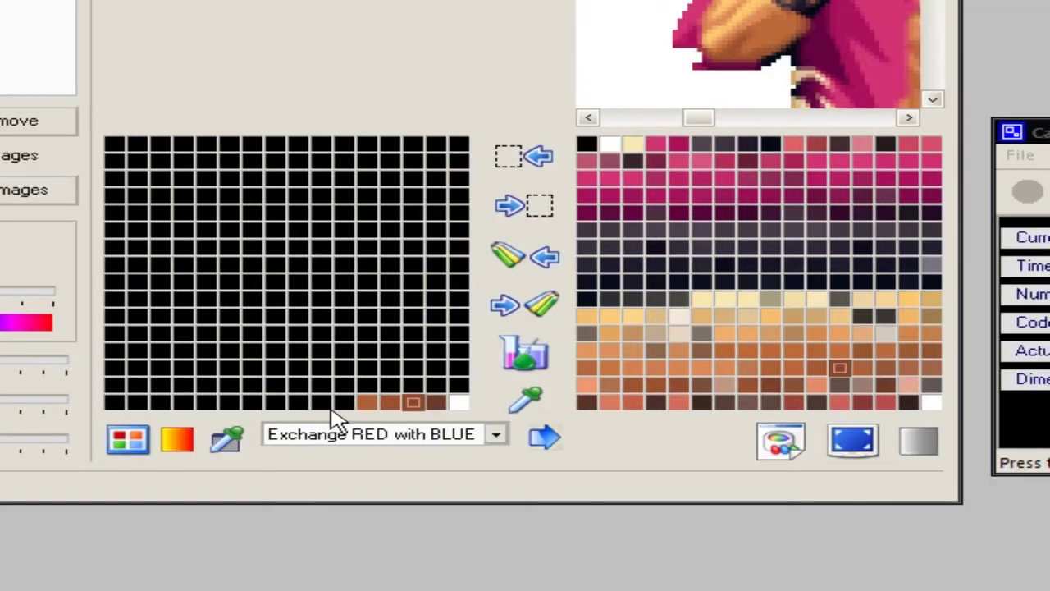
left_click(344, 403)
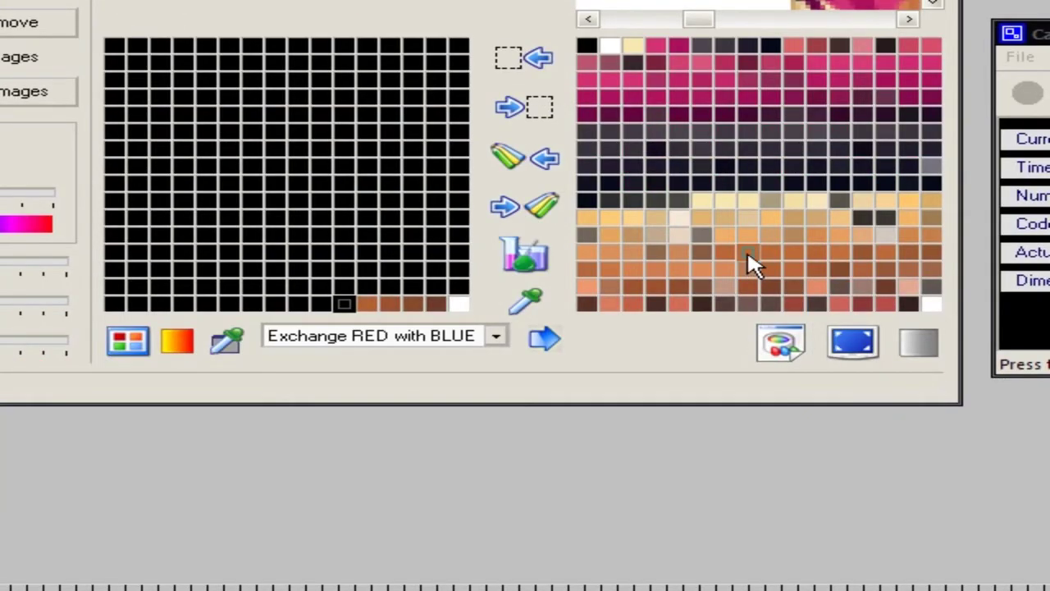
Step: Copy orange and pale peach shades into the bottom-row slots ahead of the browns
left_click(543, 164)
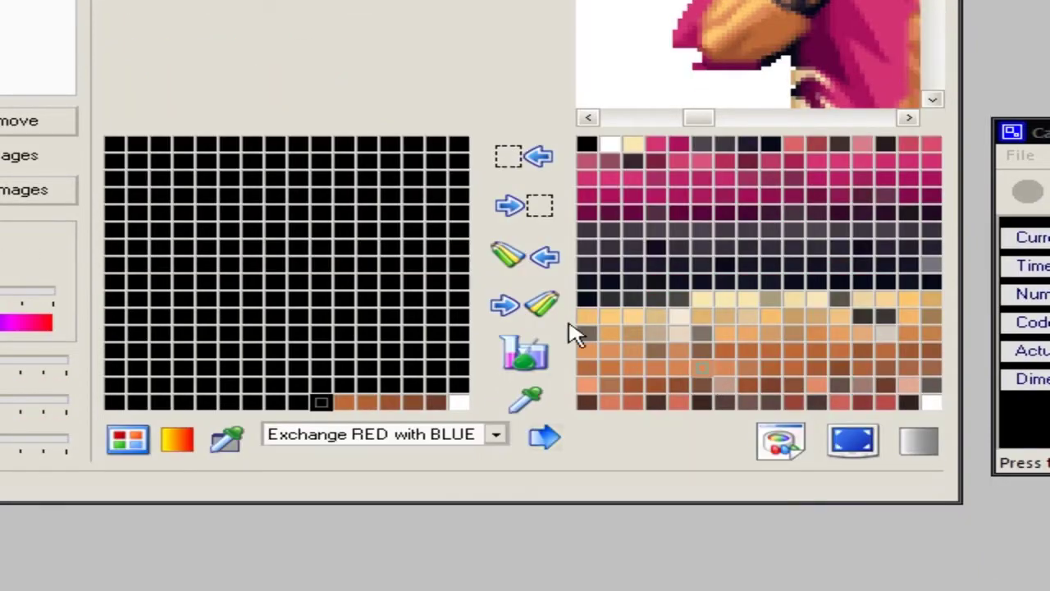
left_click(545, 261)
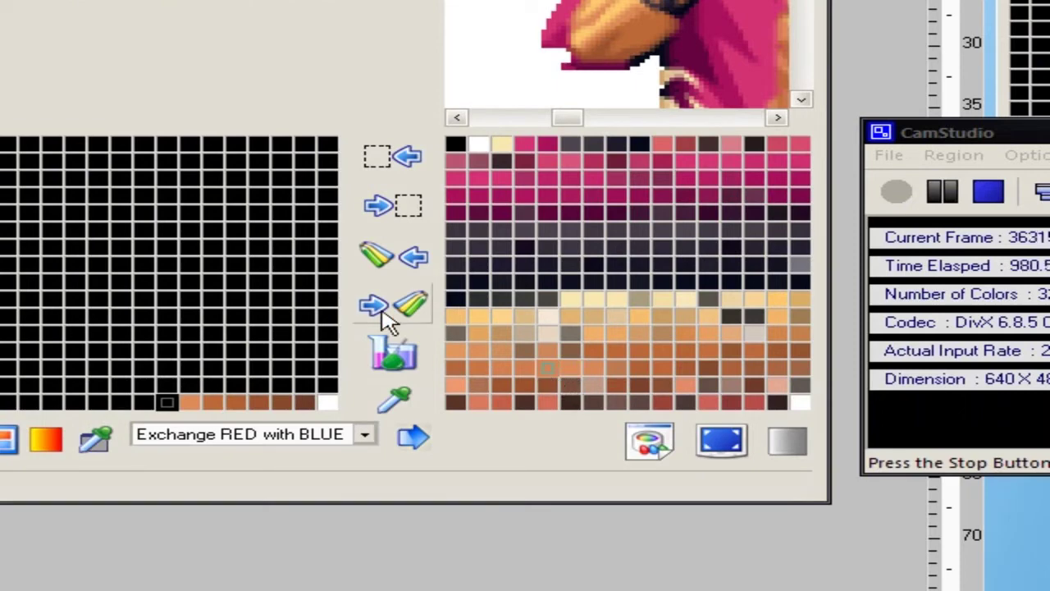
left_click(400, 259)
left_click(276, 402)
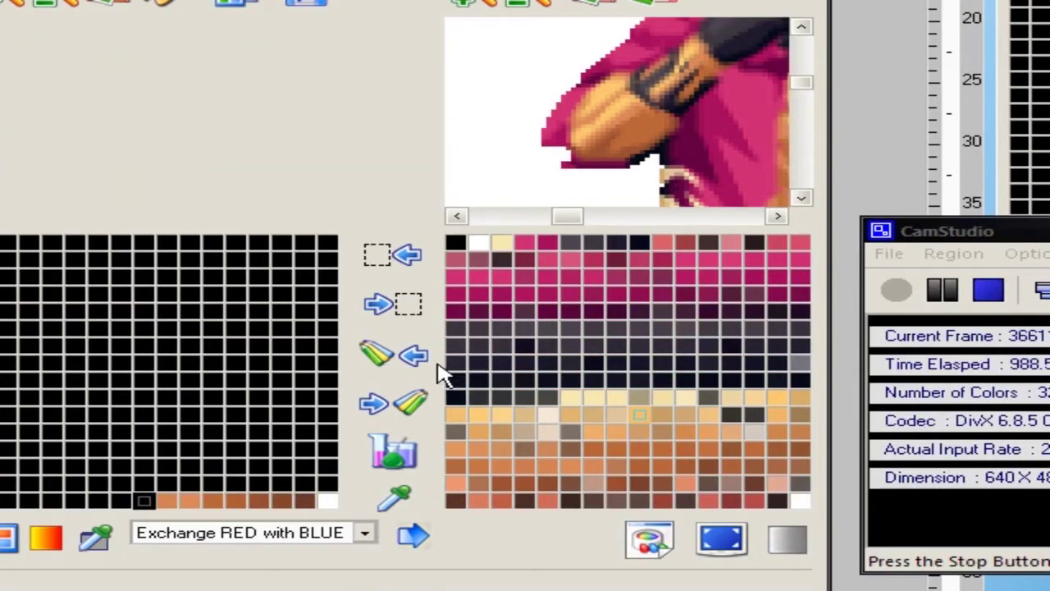
left_click(394, 354)
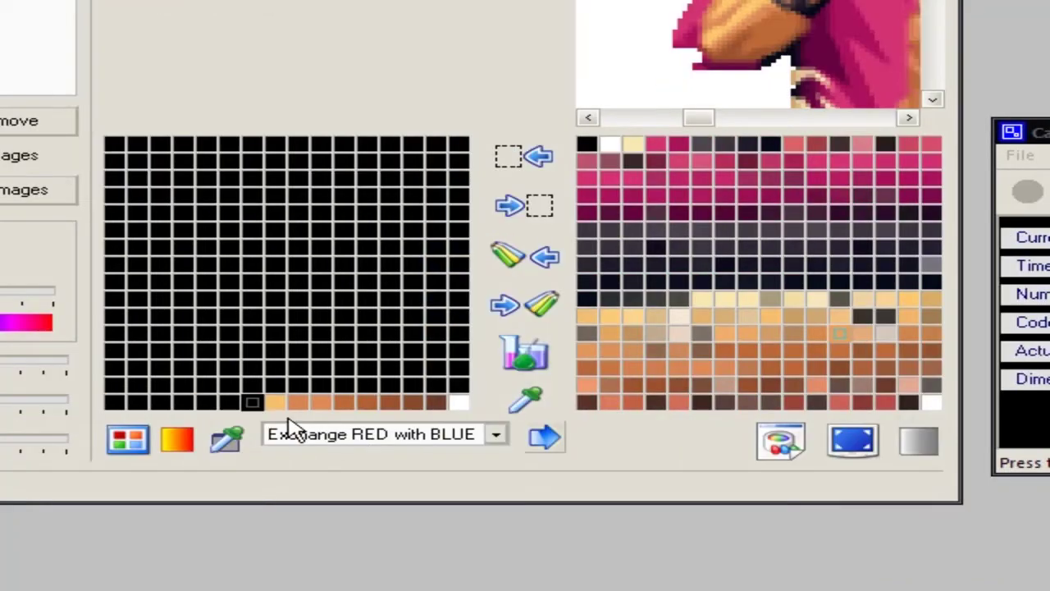
left_click(144, 500)
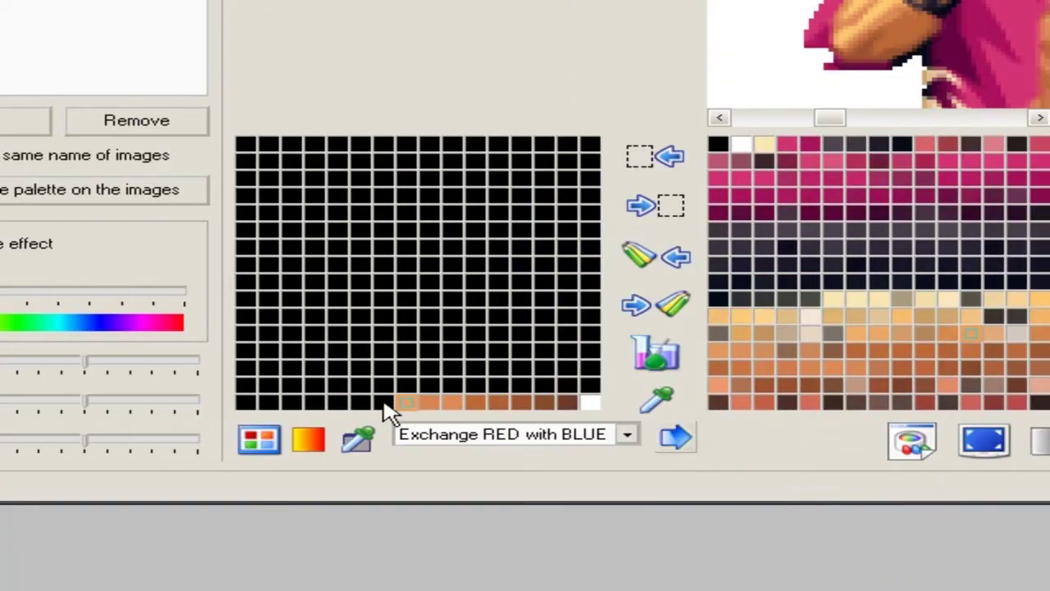
left_click(252, 402)
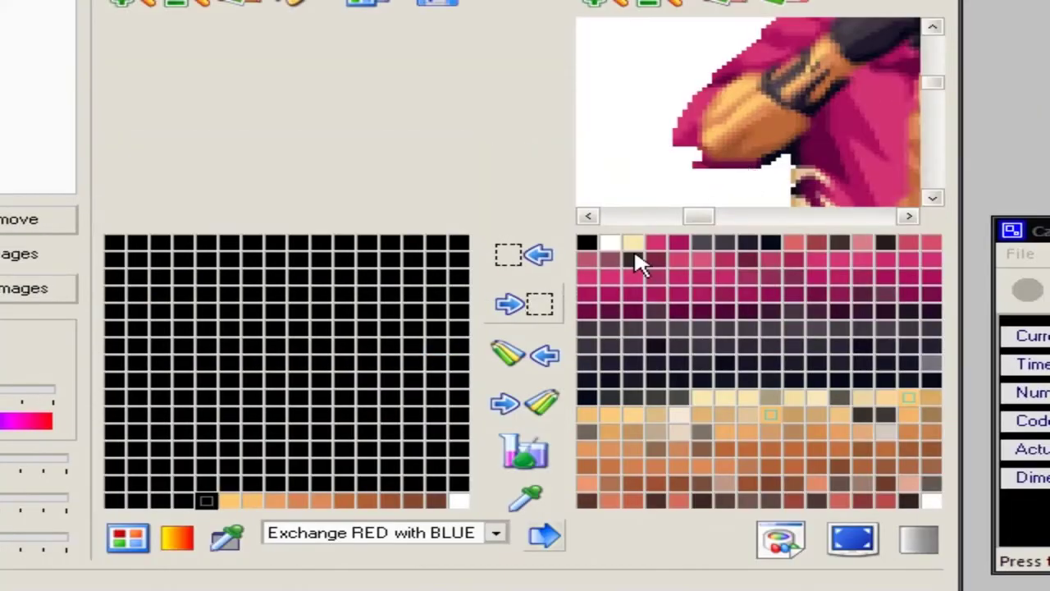
Step: Pick a dark plum from the sprite's clothing and copy it into the bottom row's left slots
mouse_move(694, 217)
left_mouse_down()
mouse_move(736, 218)
mouse_move(675, 218)
left_mouse_up()
left_click(702, 218)
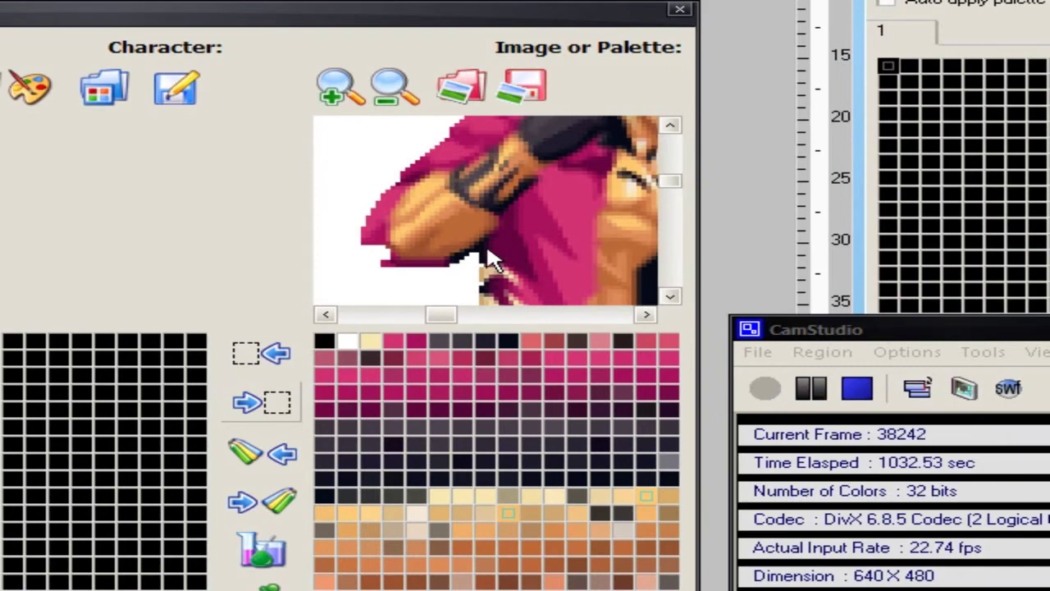
left_click(487, 258)
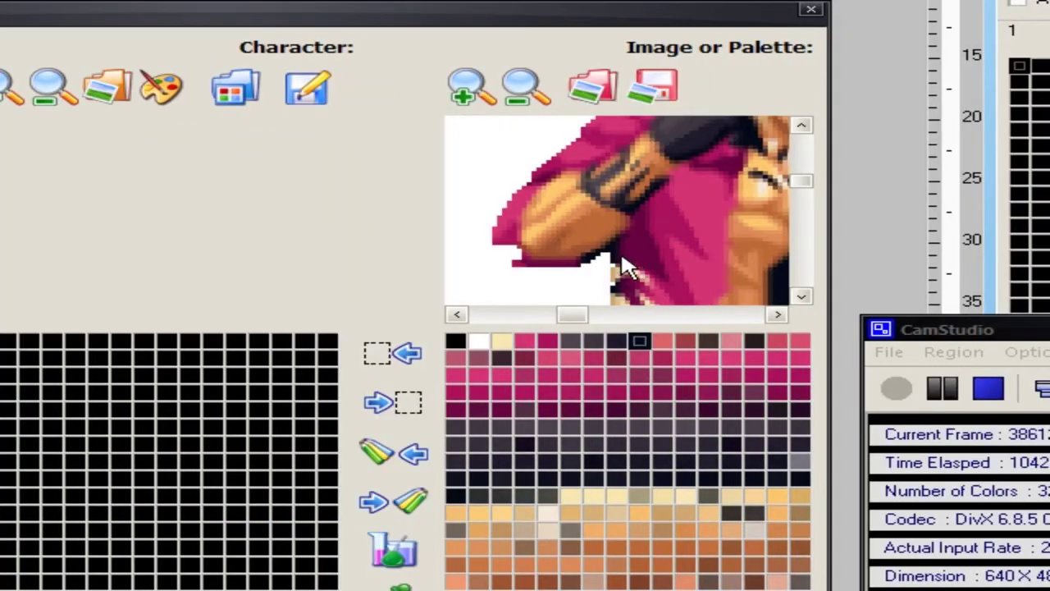
left_click(621, 255)
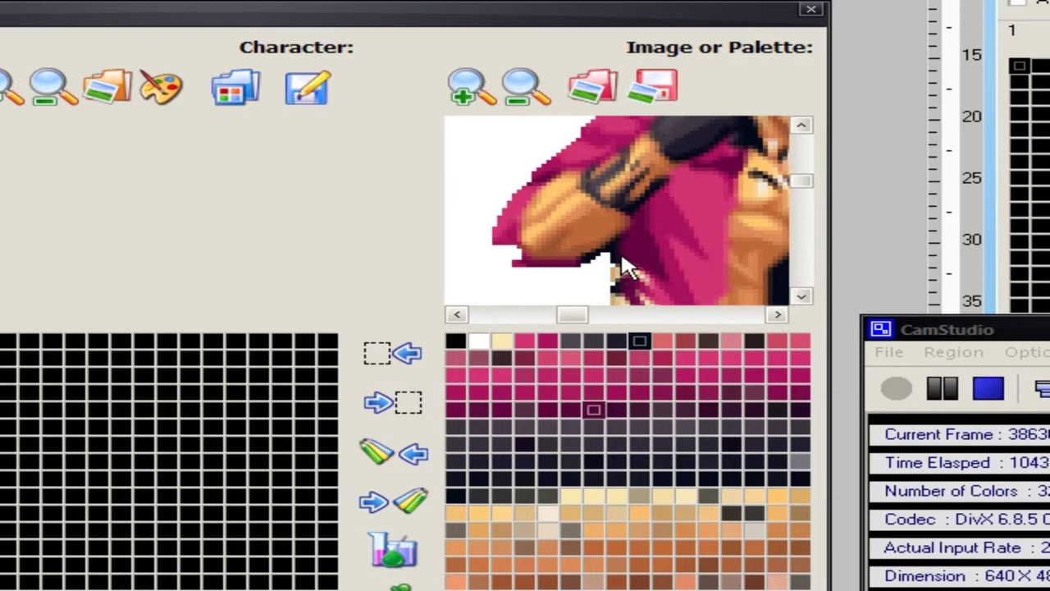
left_click(640, 410)
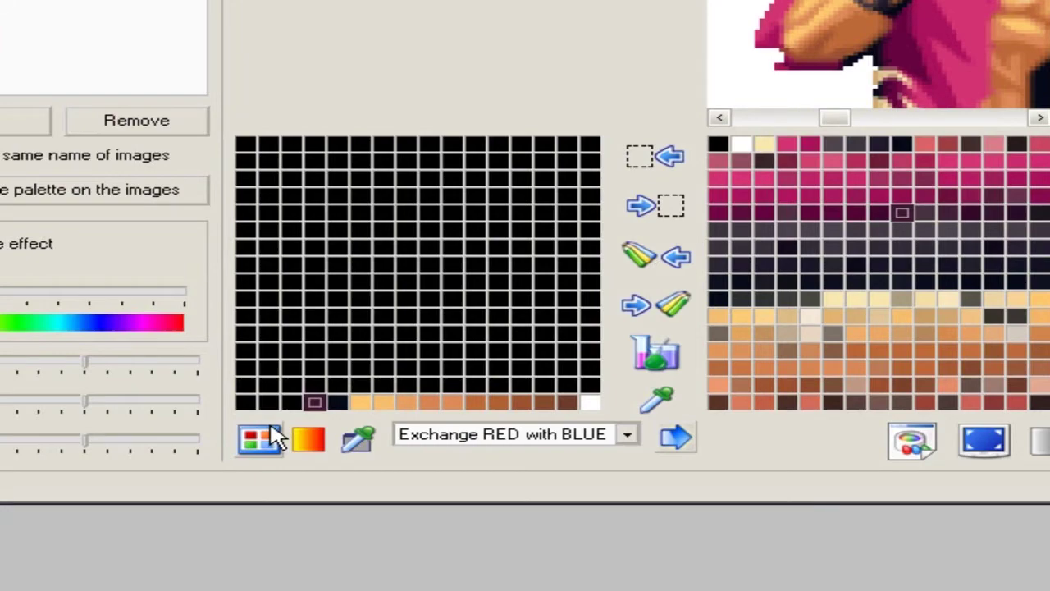
left_click(293, 402)
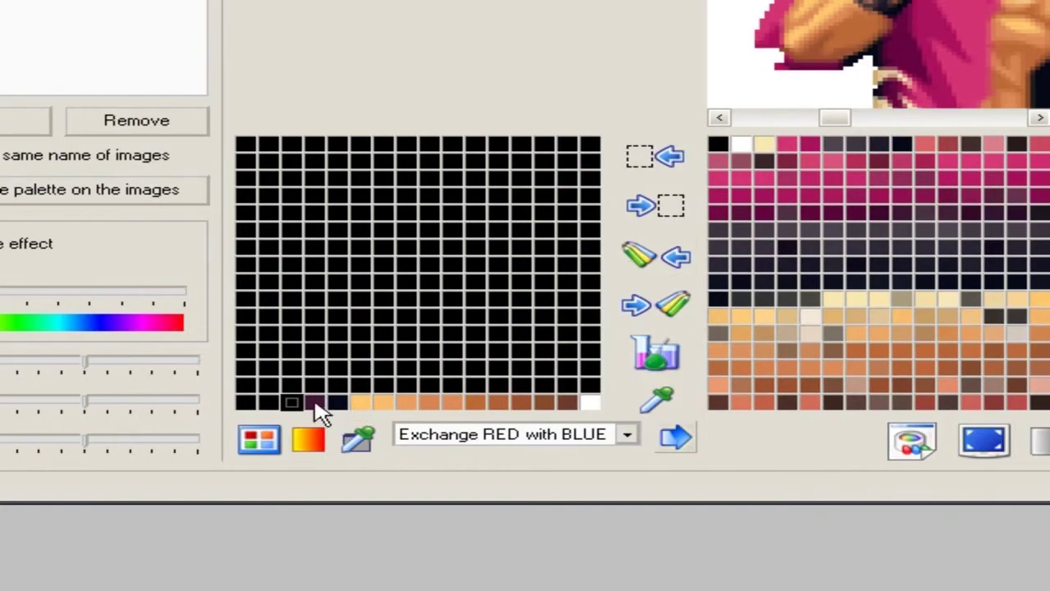
left_click(315, 402)
left_click(676, 258)
left_click(292, 405)
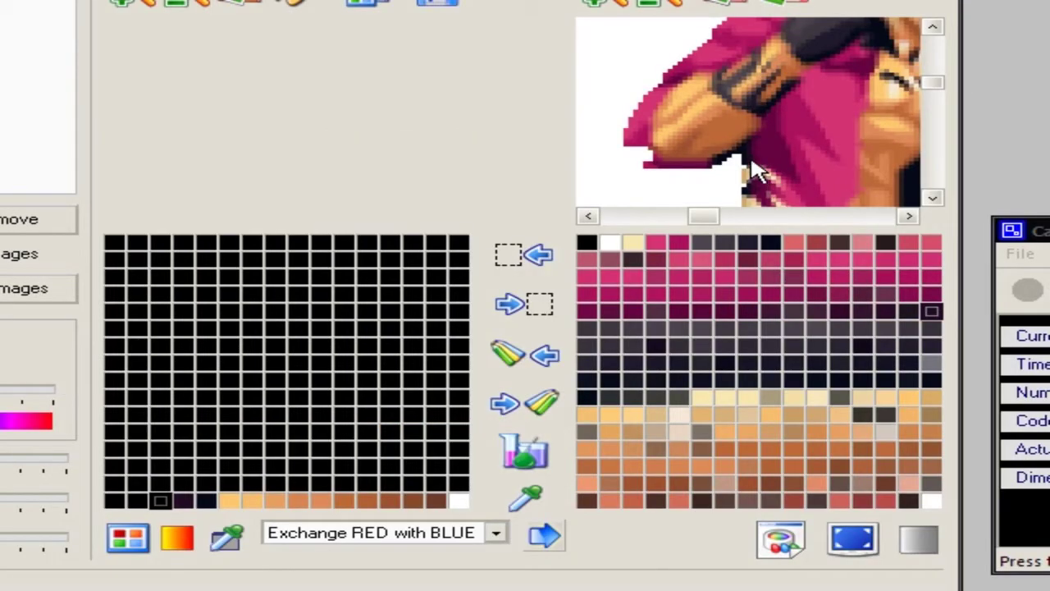
Step: Copy a dark purple shade into the next slot further left
left_click(754, 154)
left_click(771, 312)
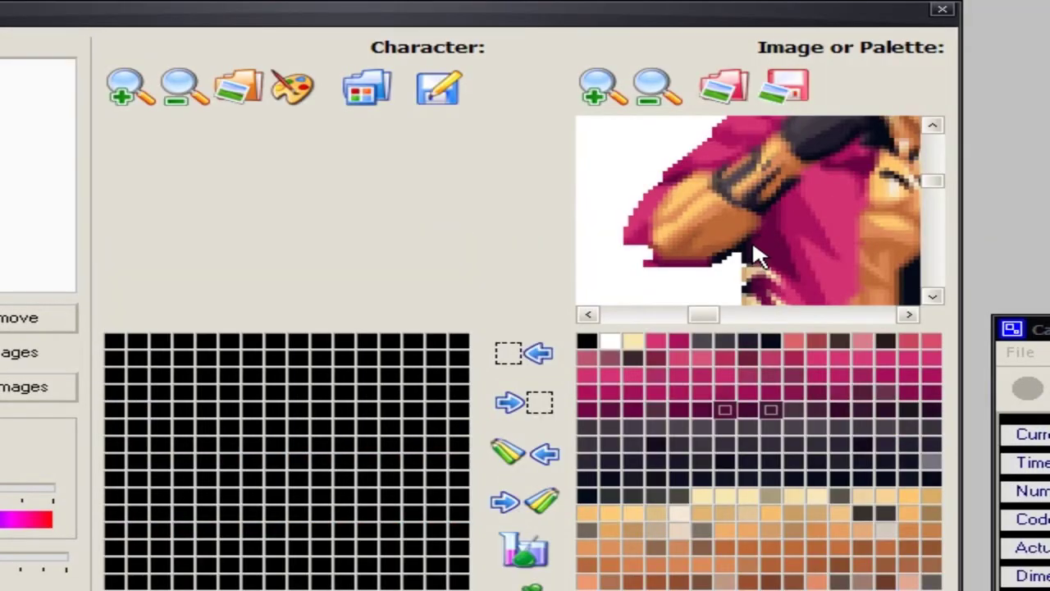
left_click(726, 412)
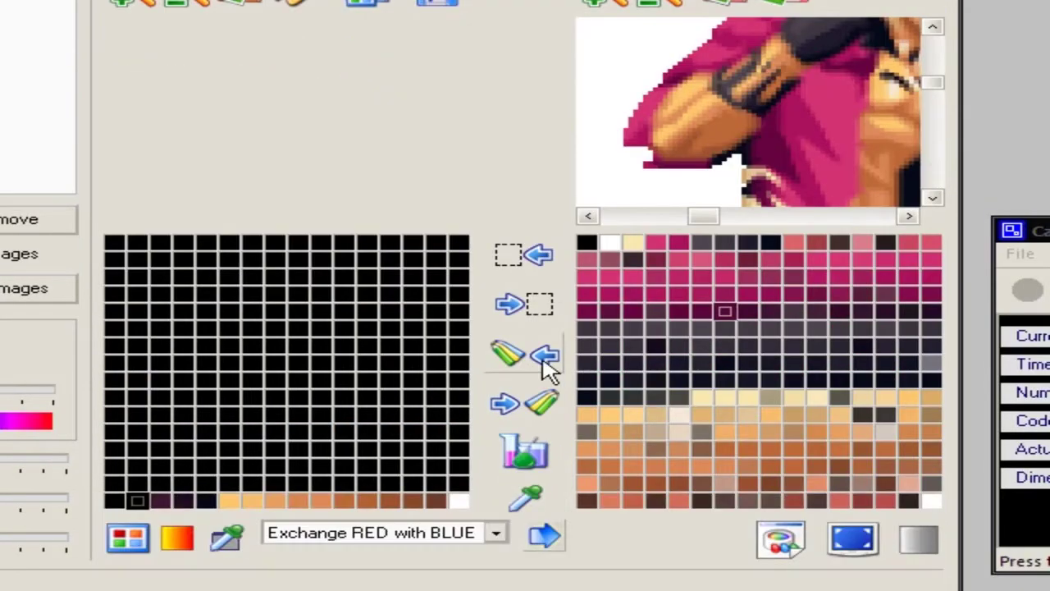
left_click(546, 357)
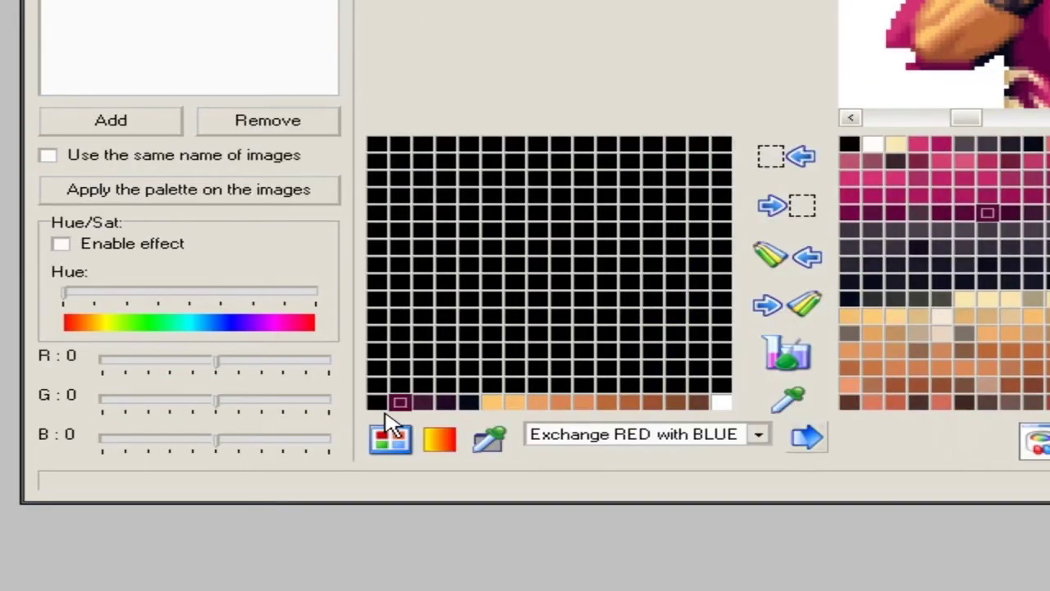
left_click(115, 501)
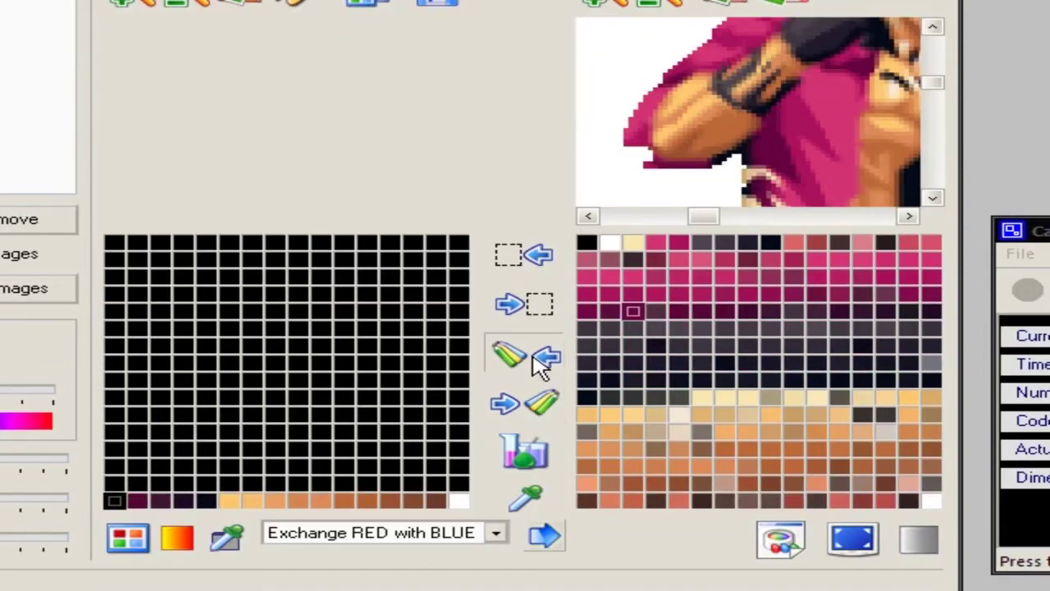
left_click(542, 454)
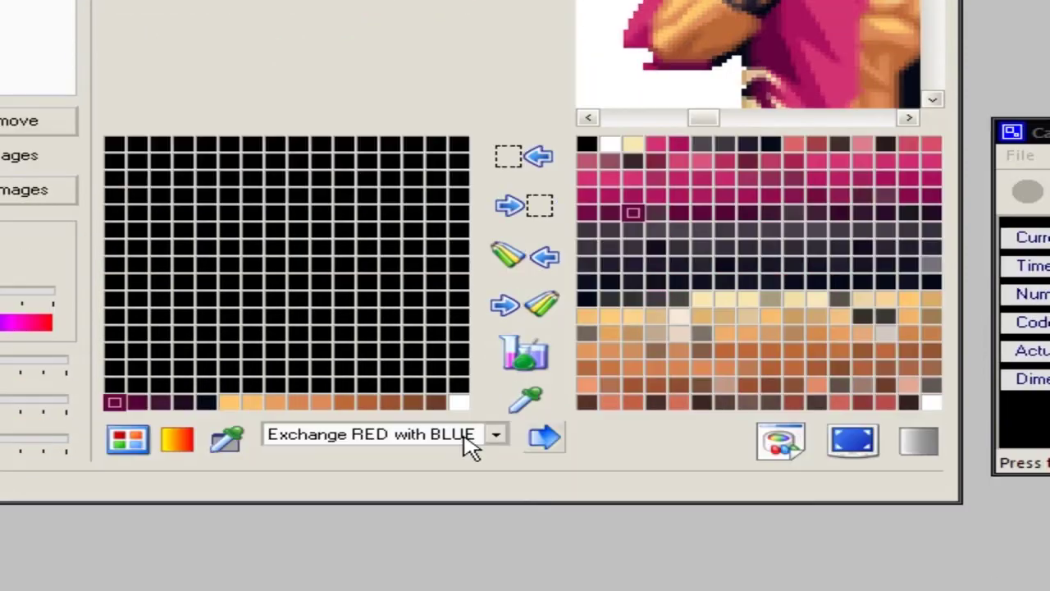
left_click(459, 385)
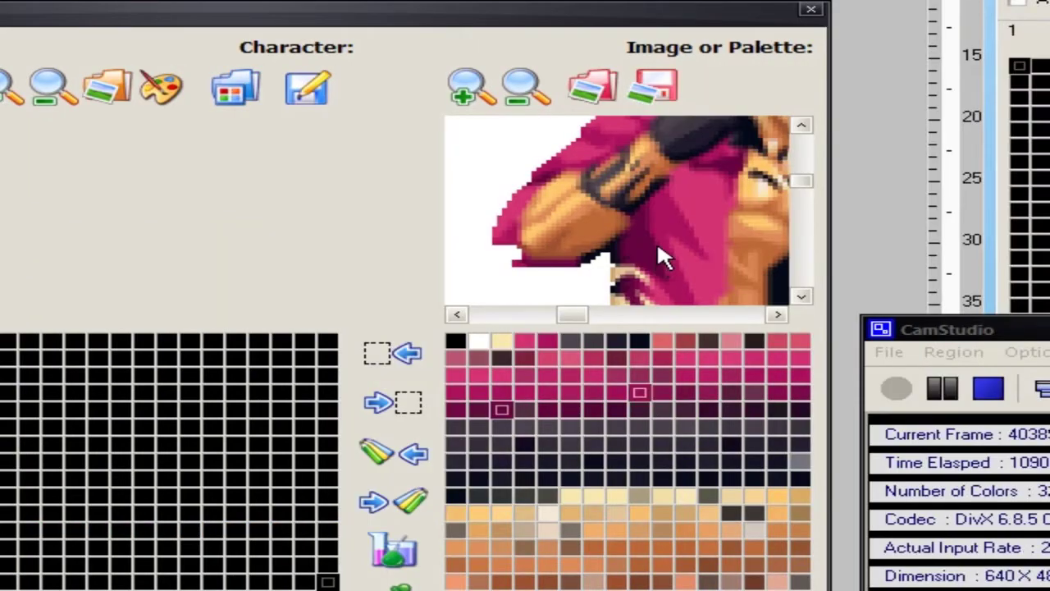
Step: Copy a bright magenta from the outfit into the character palette
left_click(669, 276)
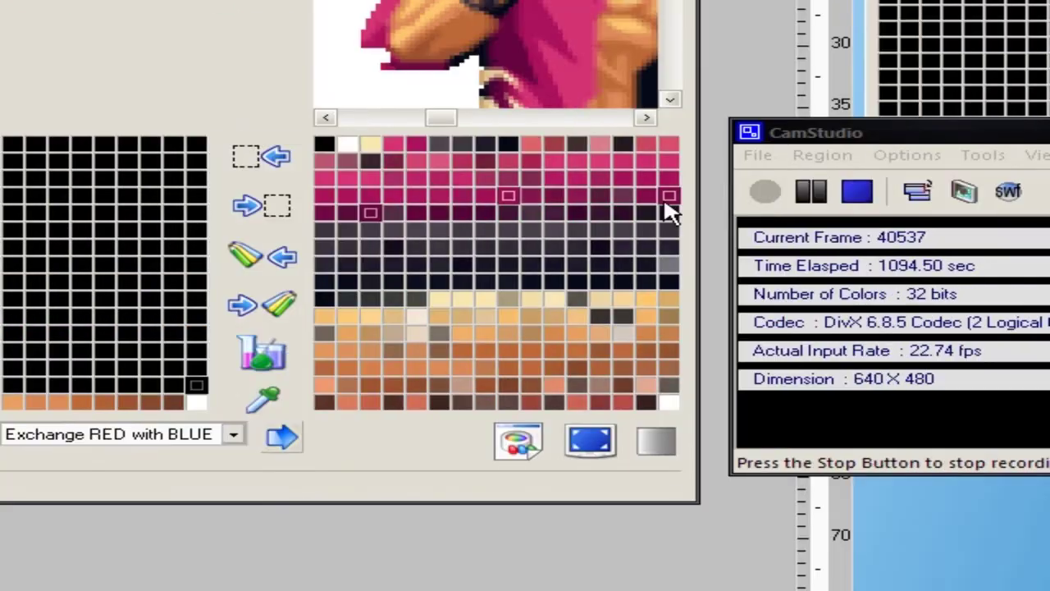
left_click(800, 392)
left_click(196, 383)
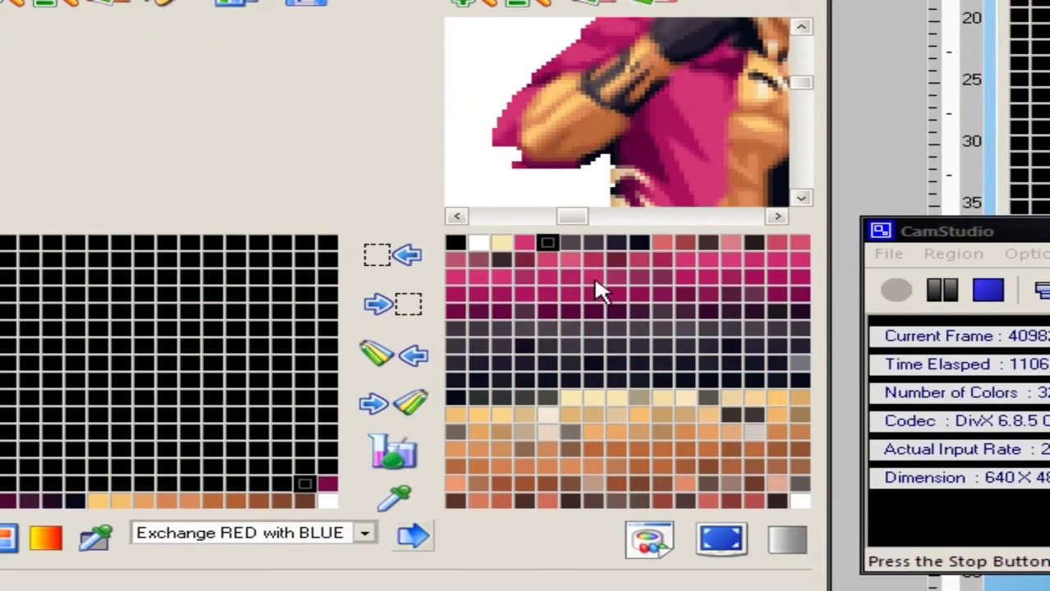
Step: Copy a dark magenta from the sprite into the slots beside the magenta
left_click(638, 153)
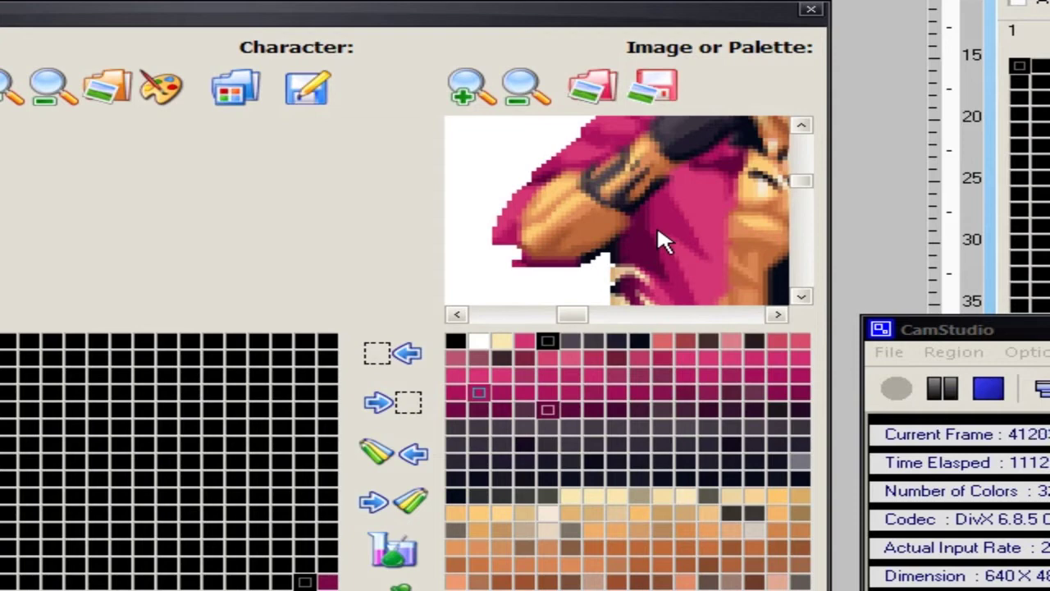
left_click(480, 391)
left_click(304, 581)
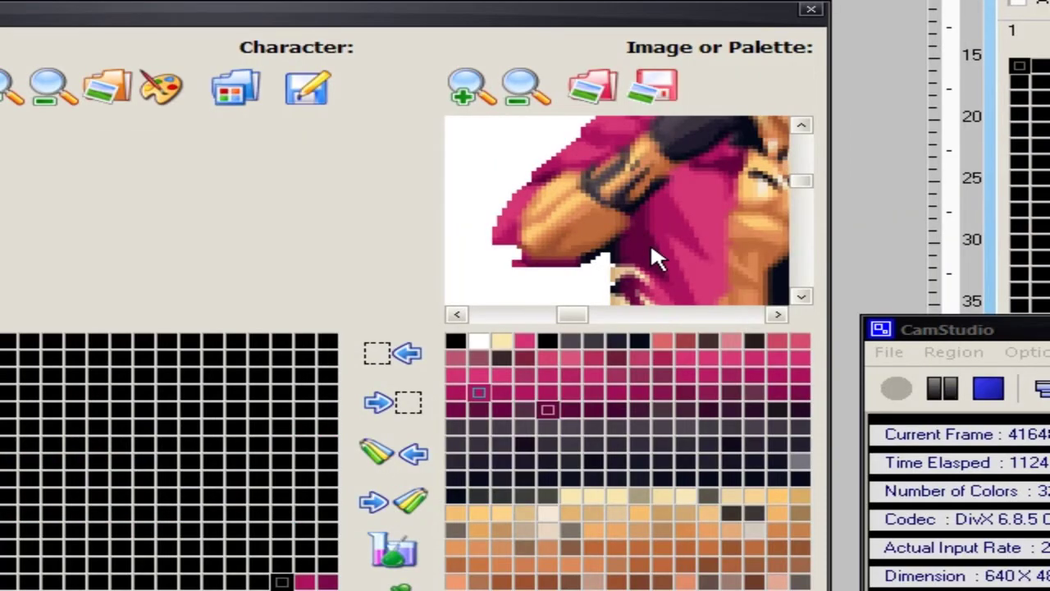
left_click(547, 408)
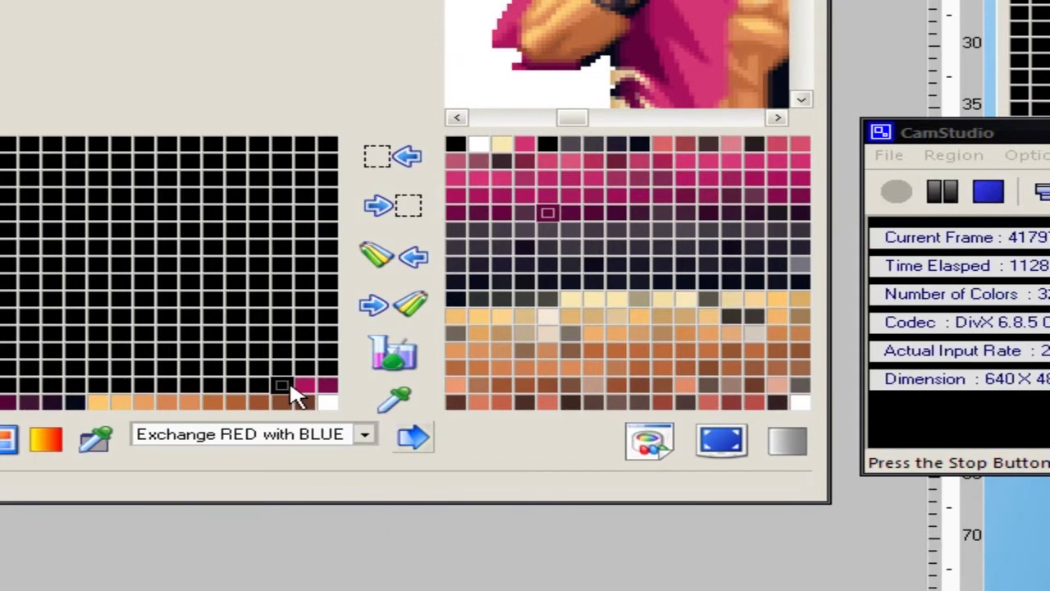
left_click(306, 385)
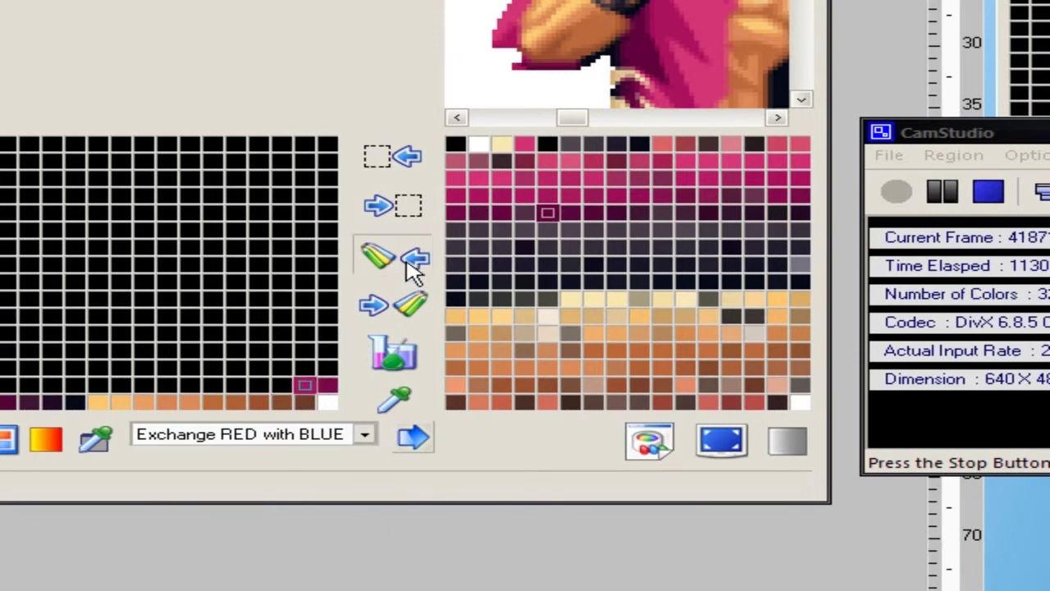
left_click(282, 386)
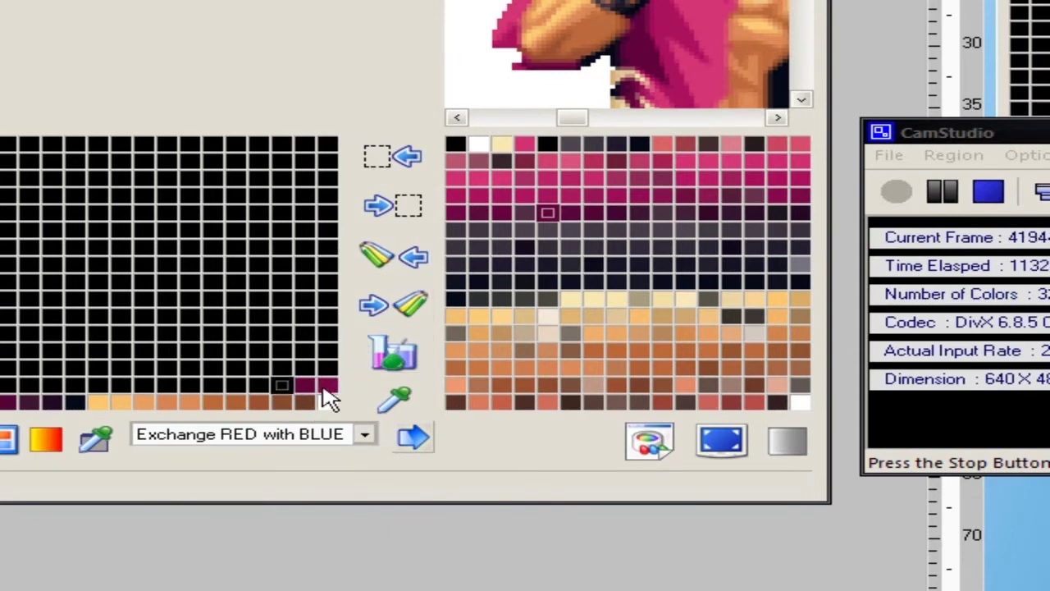
left_click(306, 390)
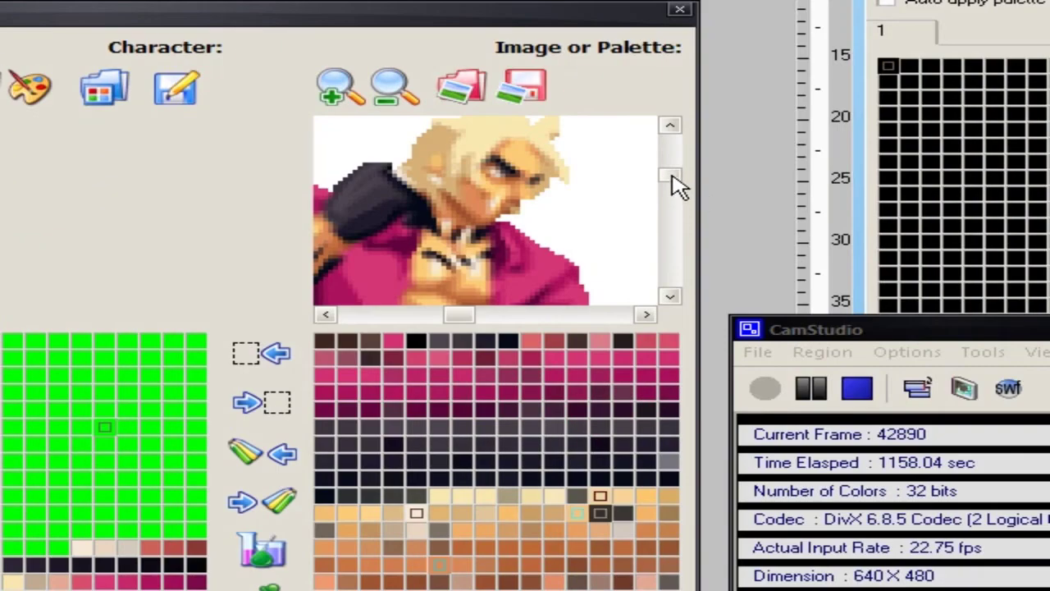
left_click_drag(934, 77, 931, 158)
left_click_drag(668, 254, 667, 284)
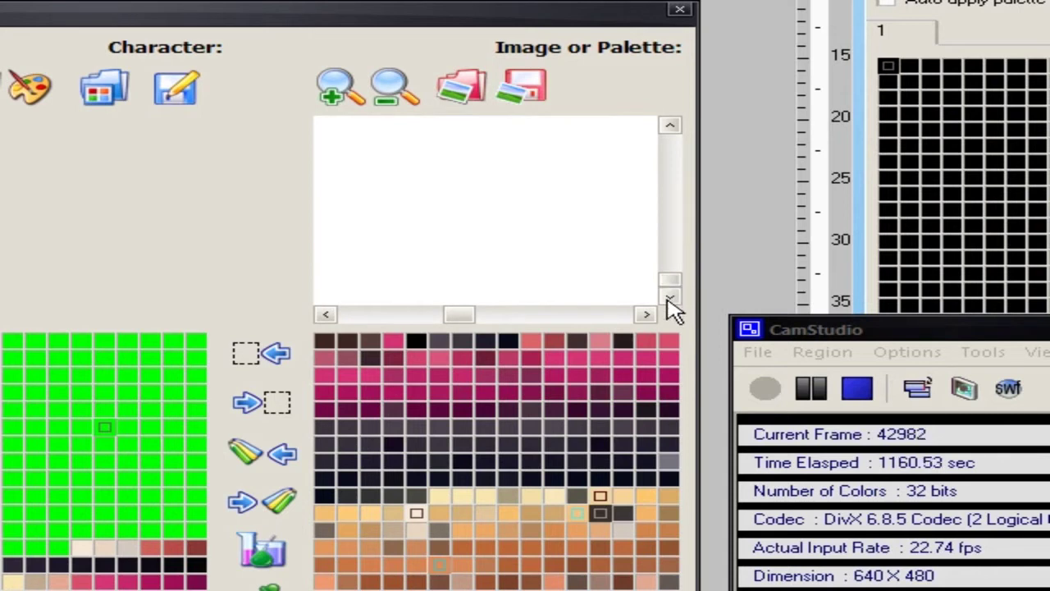
left_click_drag(472, 317, 451, 317)
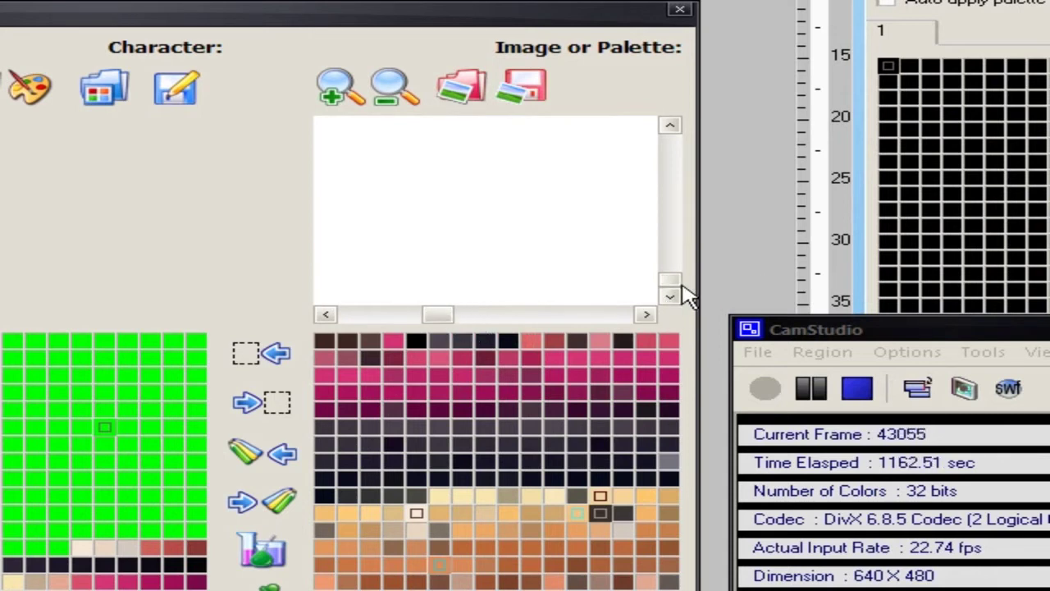
left_click_drag(671, 281, 677, 243)
left_click_drag(474, 315, 493, 314)
left_click_drag(678, 242, 680, 228)
left_click_drag(491, 317, 470, 316)
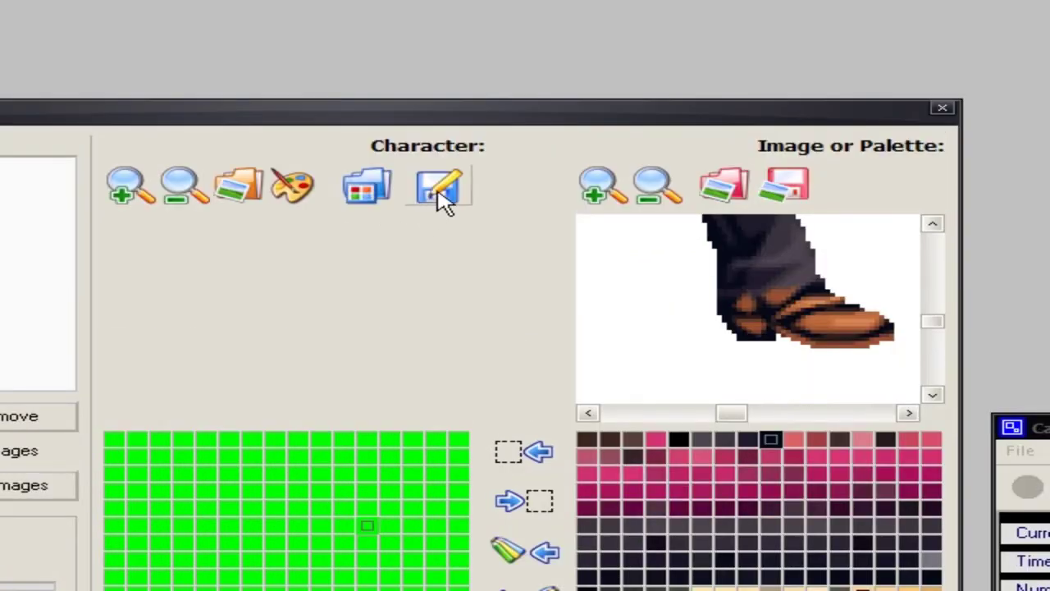
Step: Save the character palette over Shen01 in C:\Mugen-SvK\chars\Shen\palettes
left_click(441, 201)
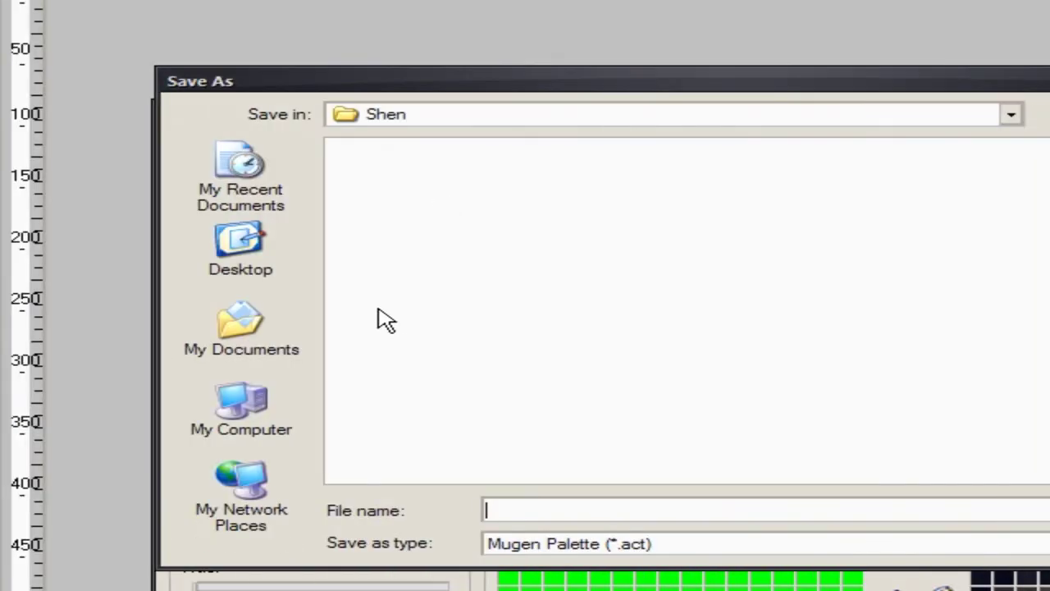
left_click(274, 424)
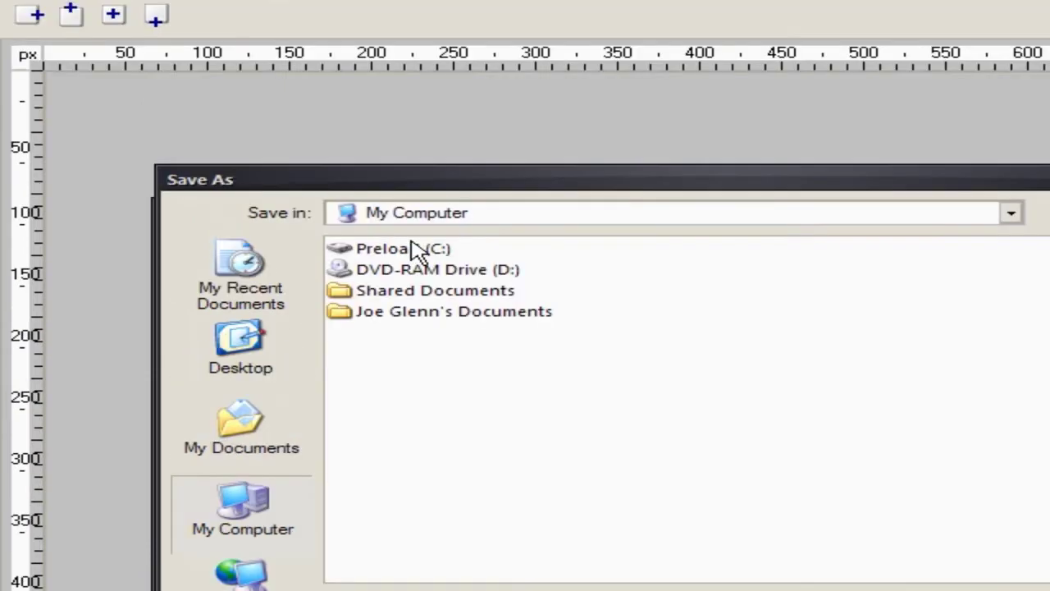
double_click(406, 148)
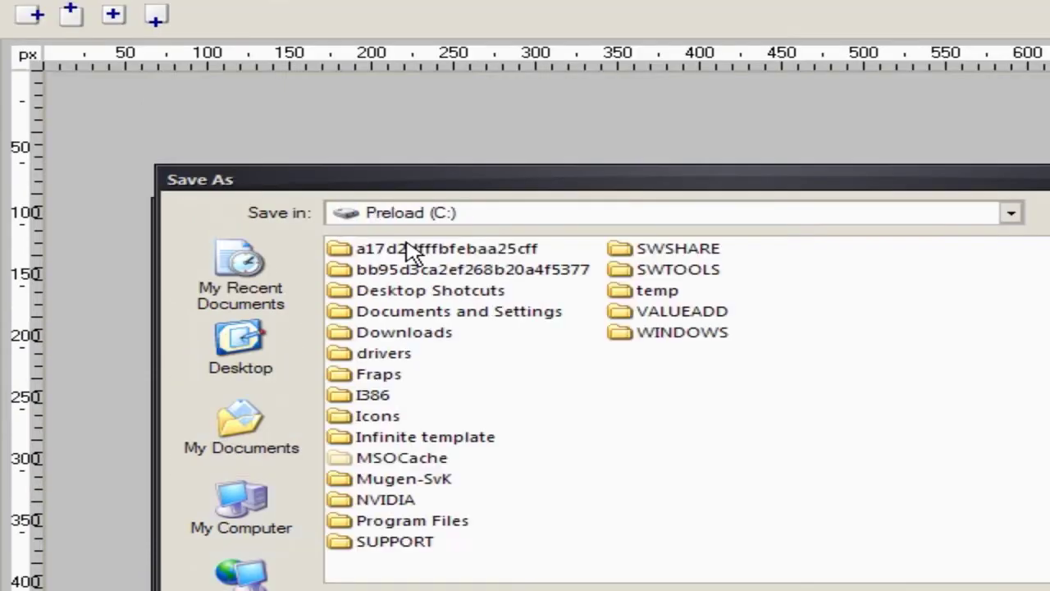
left_click(432, 381)
double_click(432, 382)
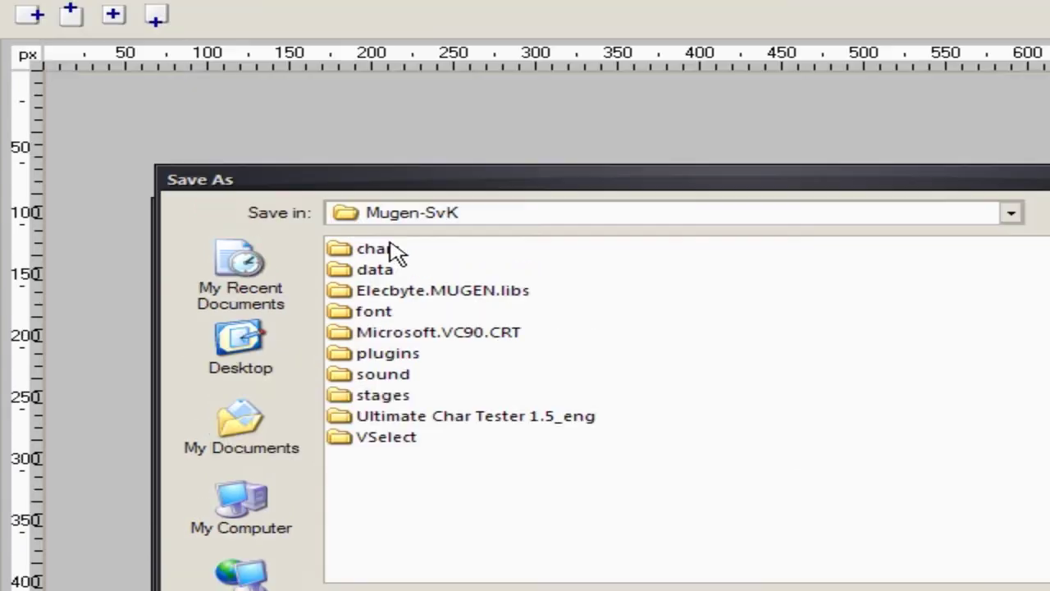
double_click(389, 154)
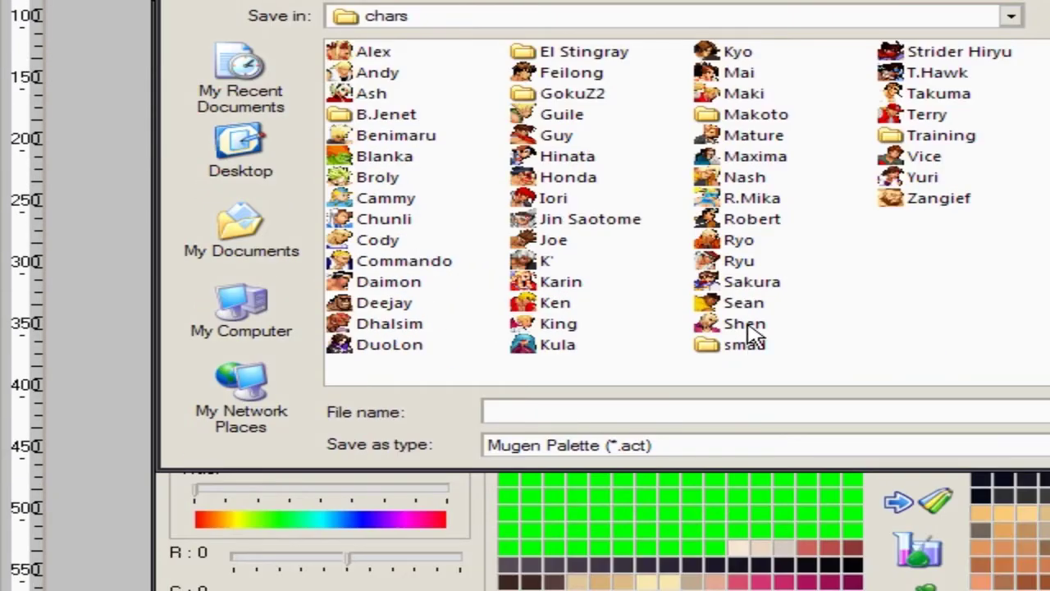
double_click(747, 423)
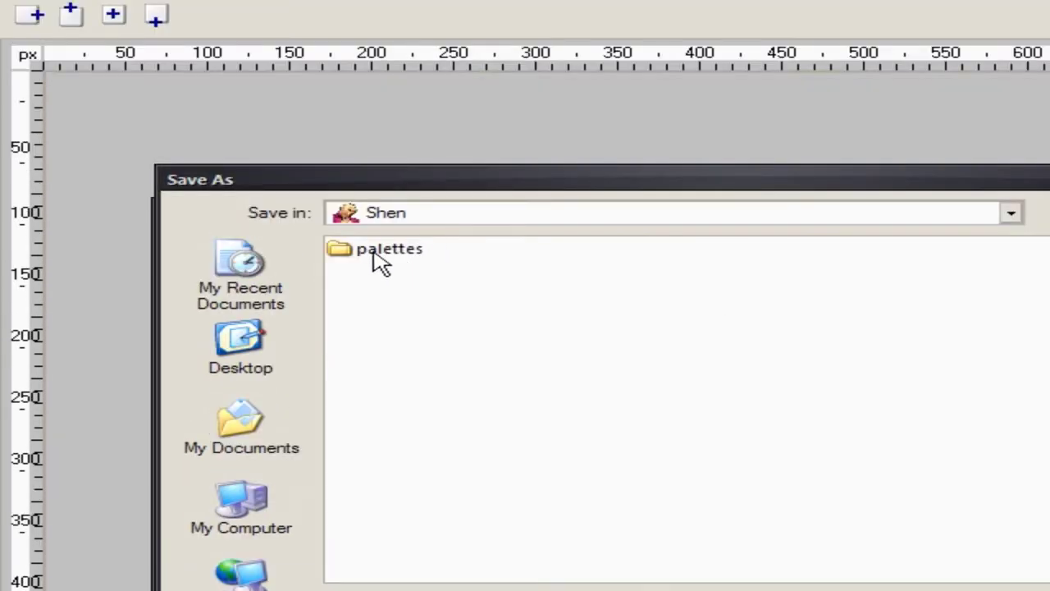
double_click(373, 52)
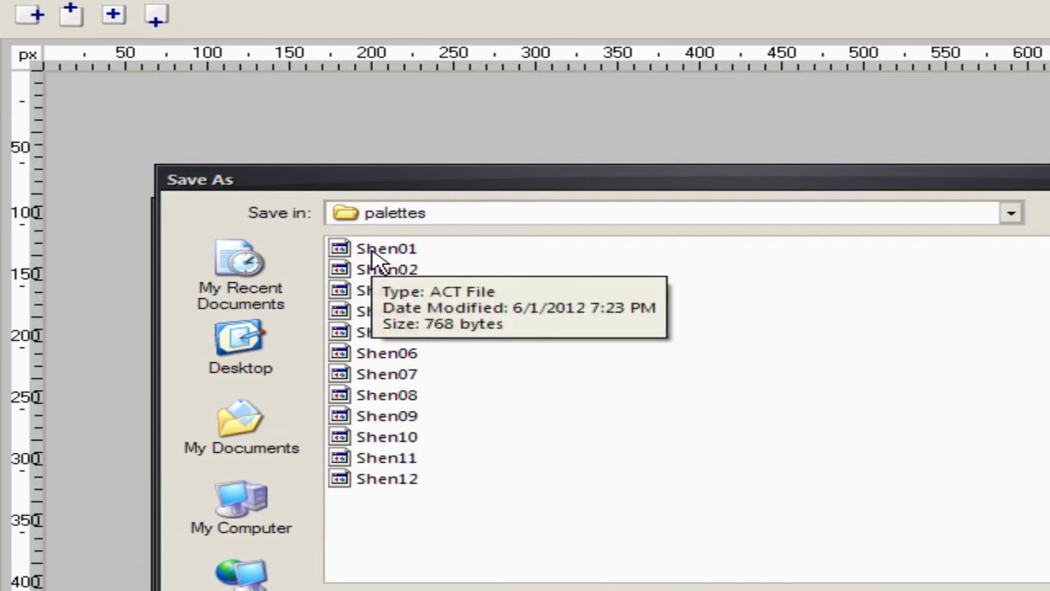
double_click(379, 249)
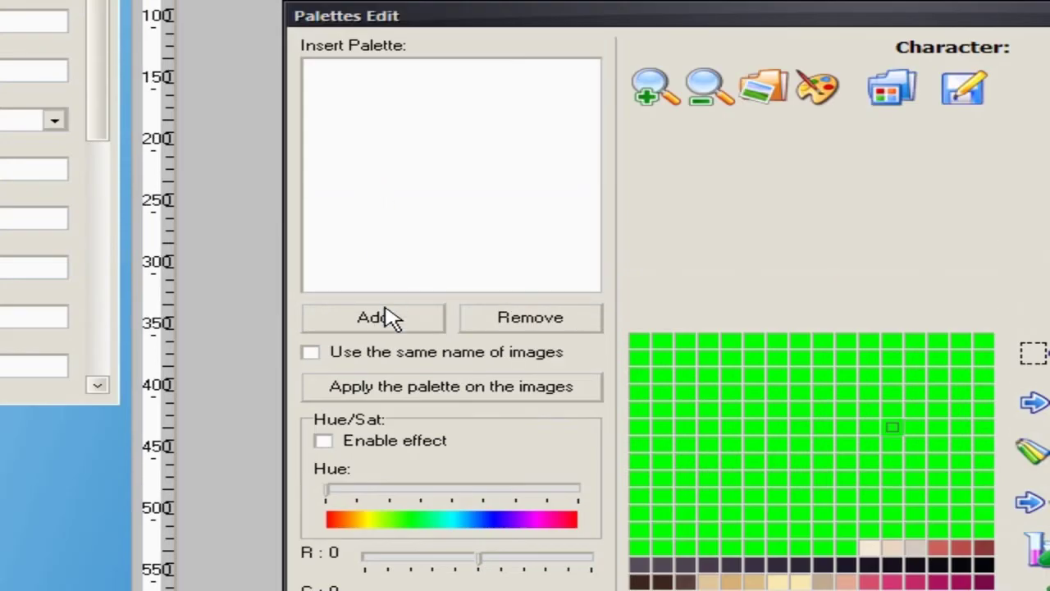
Step: Add the Shen images Shen_0-0 through Shen_9000-0 to the image list
left_click(386, 317)
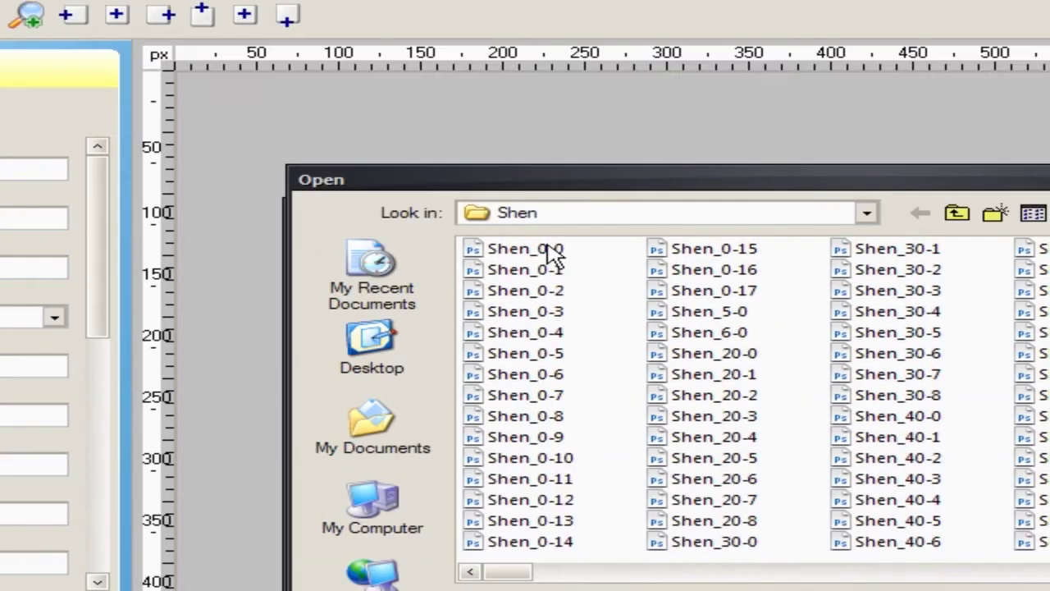
left_click(548, 248)
left_click(551, 420)
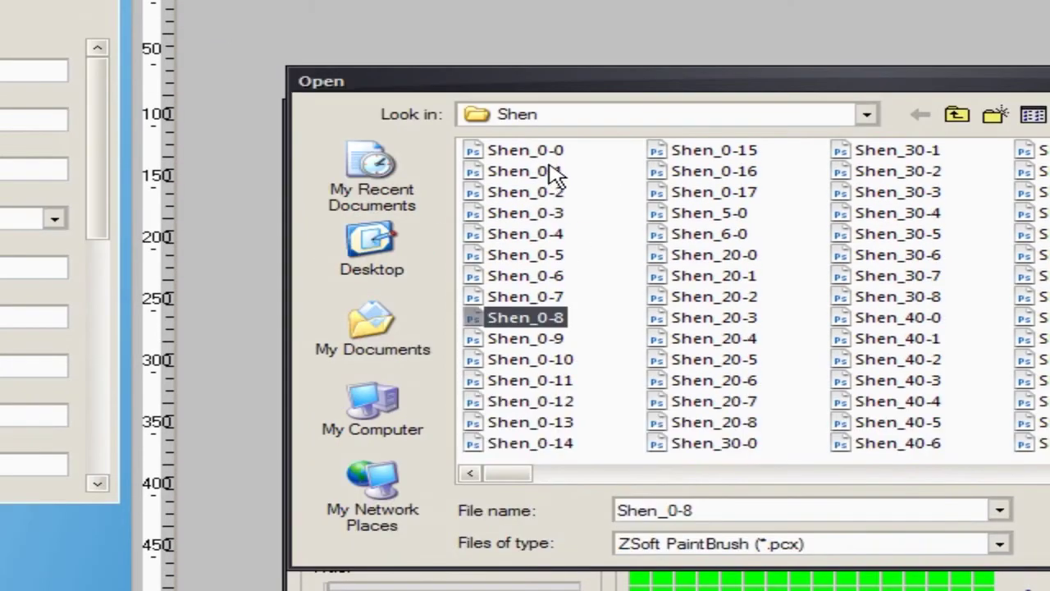
left_click(552, 171)
left_click(541, 151)
left_click(710, 472)
left_click(1009, 474)
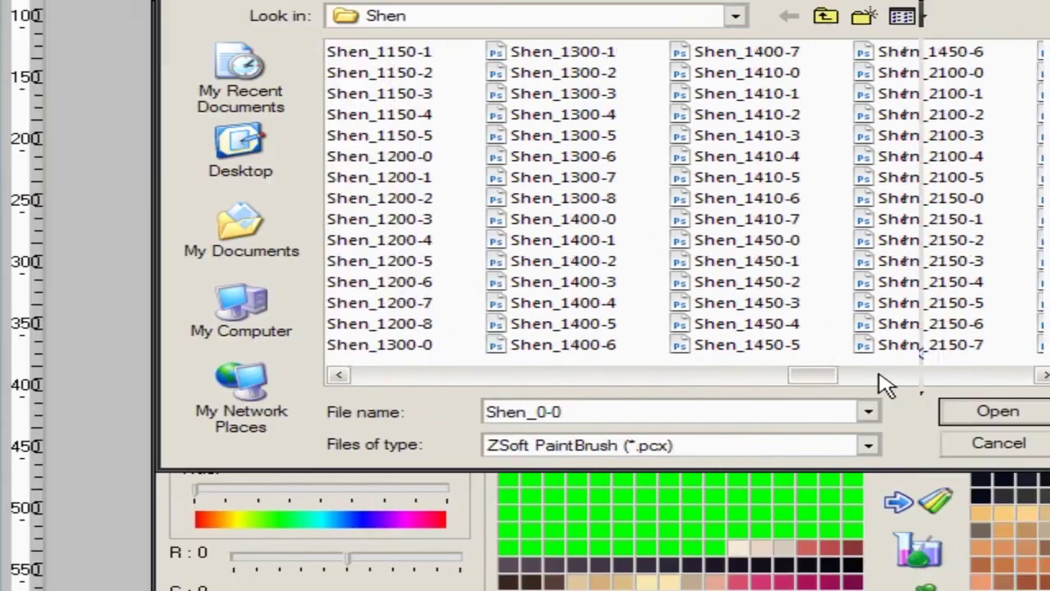
left_click(879, 376)
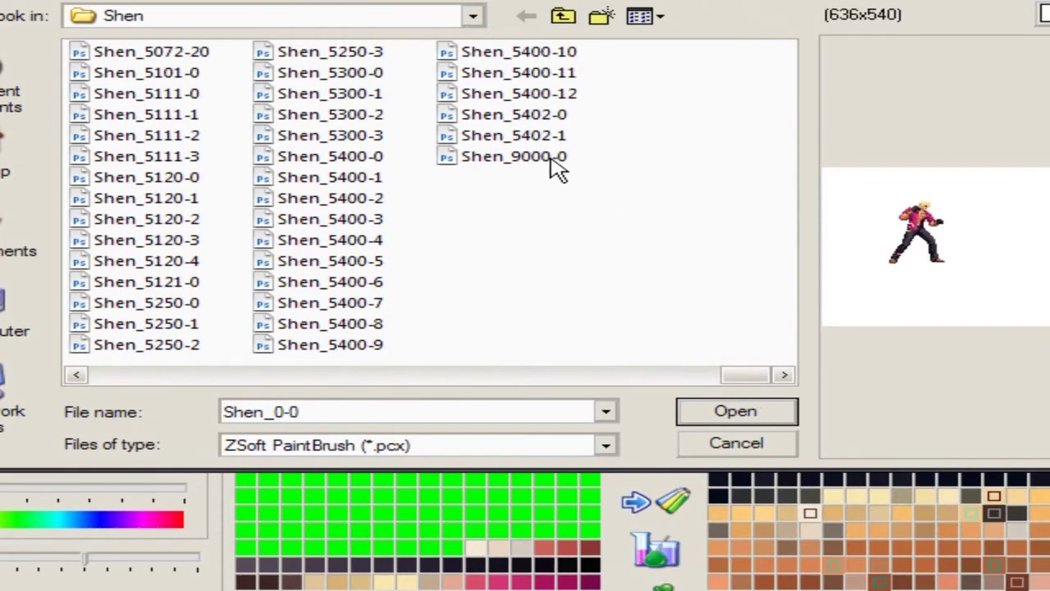
left_click(553, 160, "shift")
left_click(733, 411)
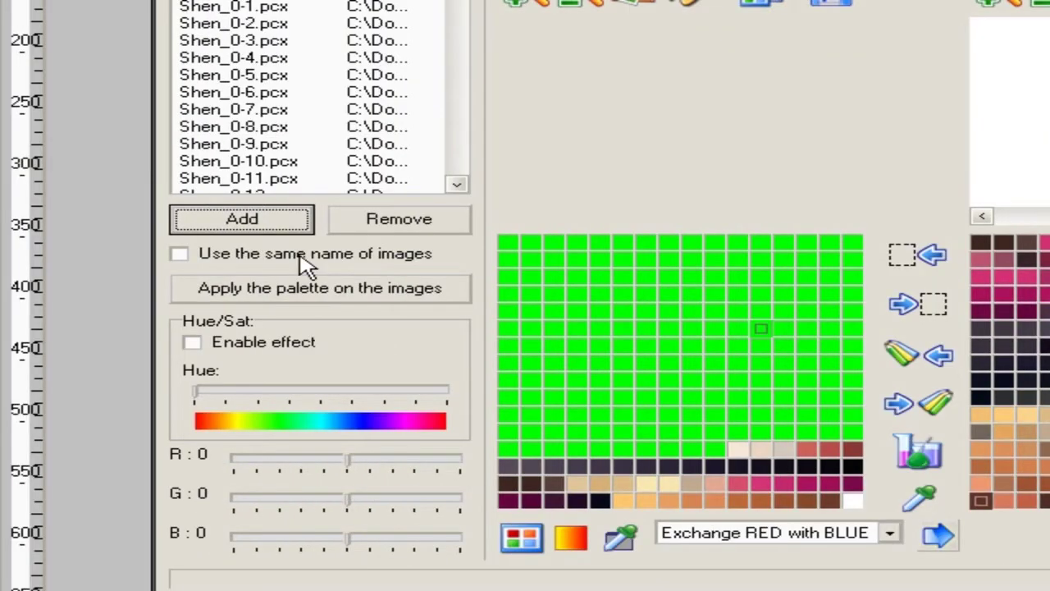
Step: Keep the images' original names and apply the palette to them, saving to the Desktop
left_click(305, 257)
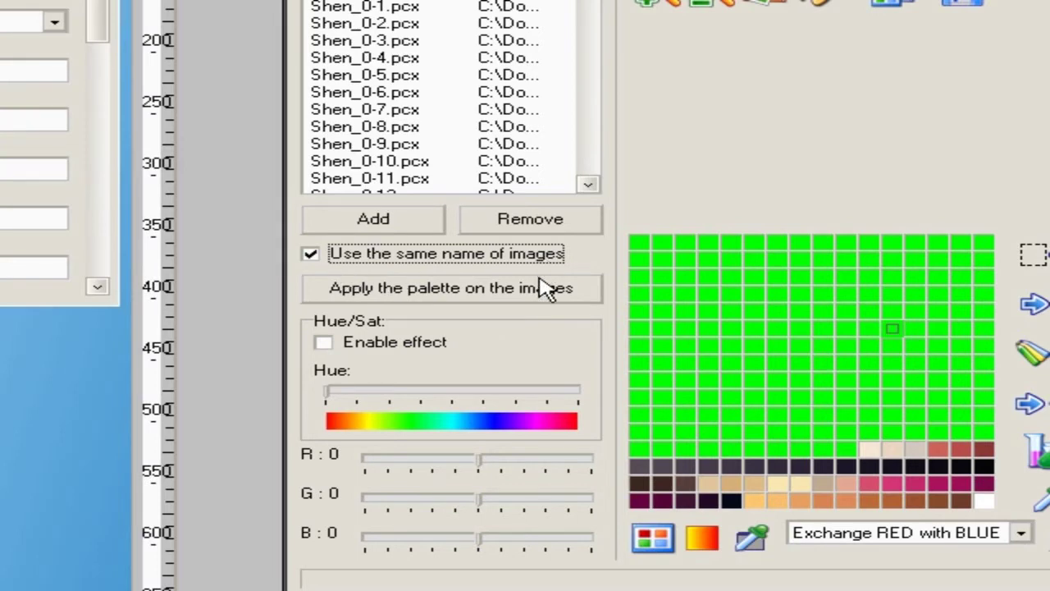
left_click(547, 296)
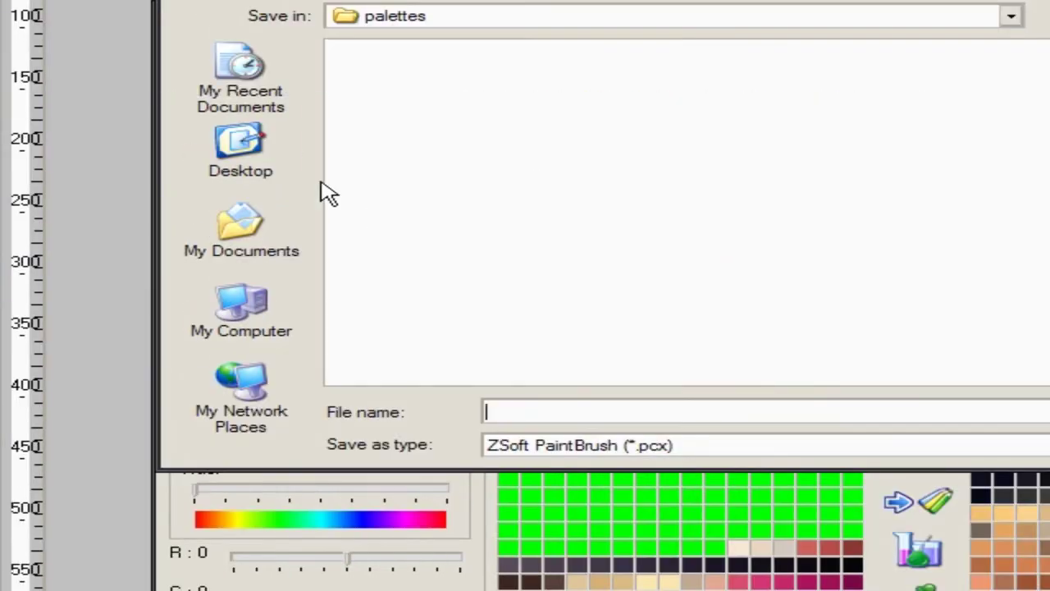
left_click(242, 156)
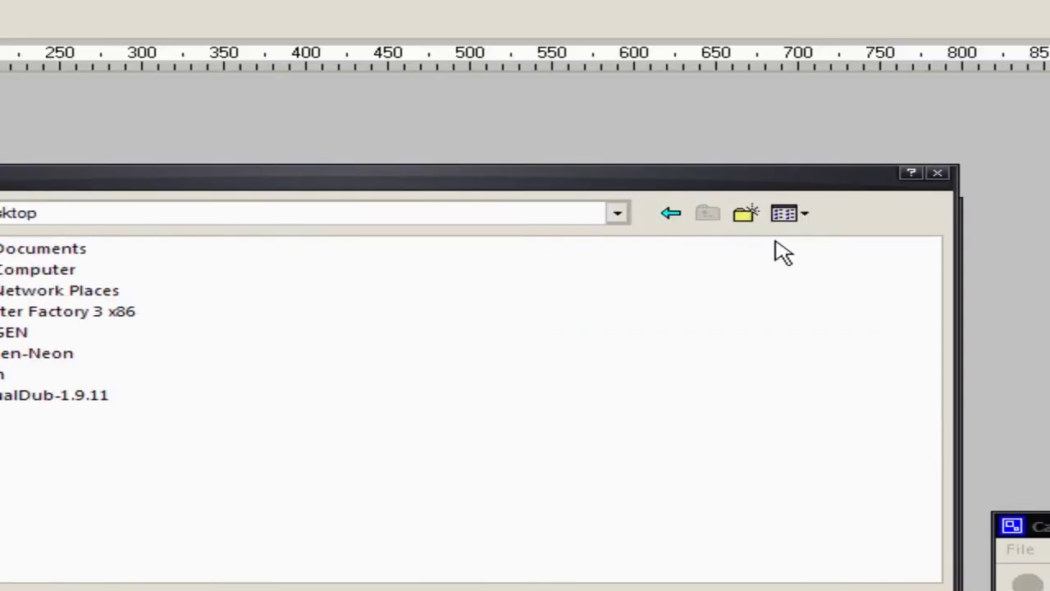
Step: Create a Pal folder on the Desktop and save the recoloured images there as 'dwe'
left_click(745, 214)
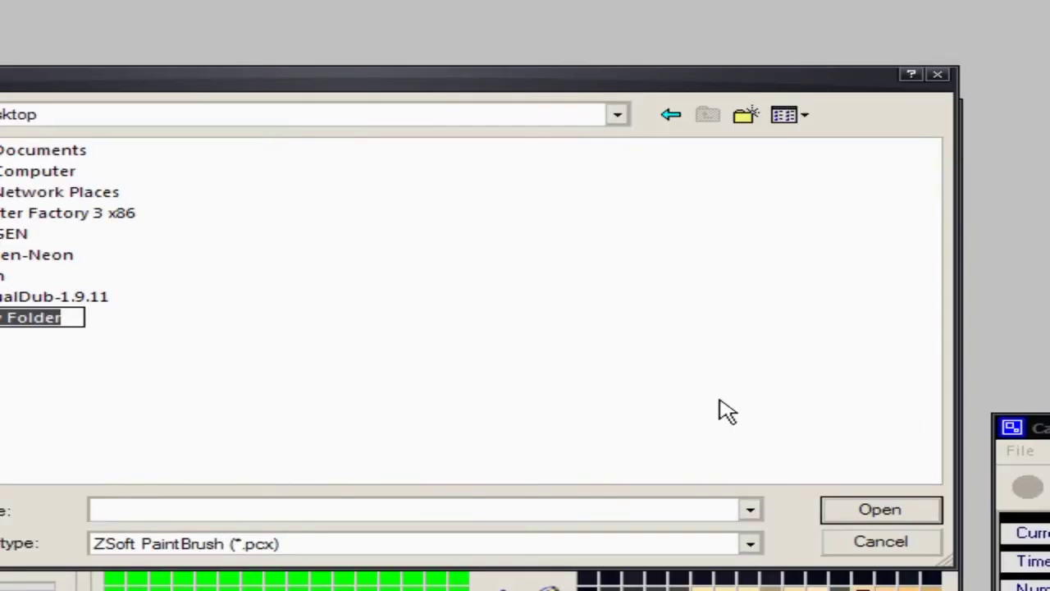
type("Pal")
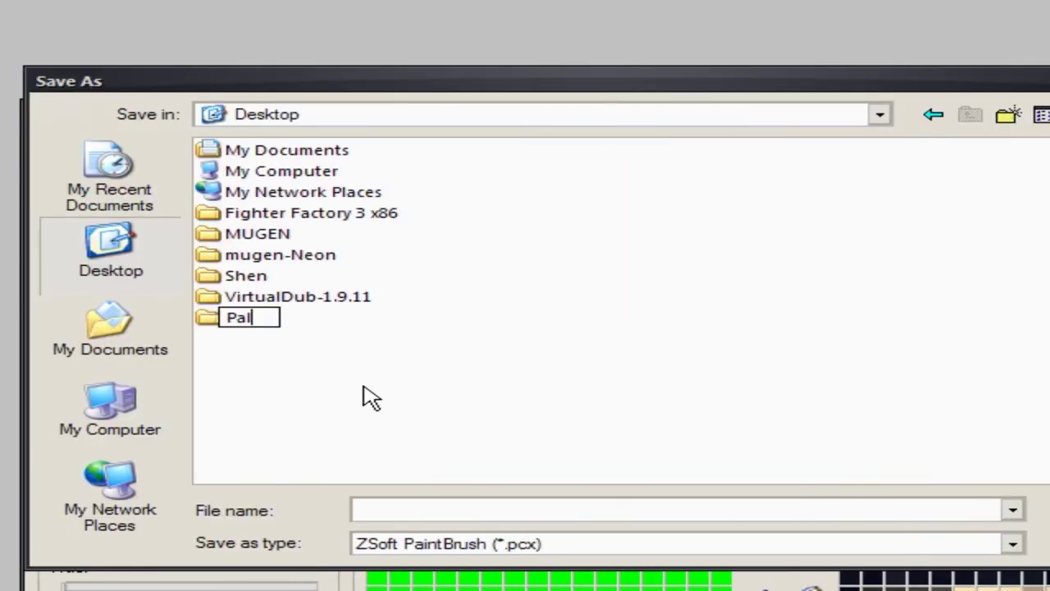
left_click(369, 398)
double_click(213, 321)
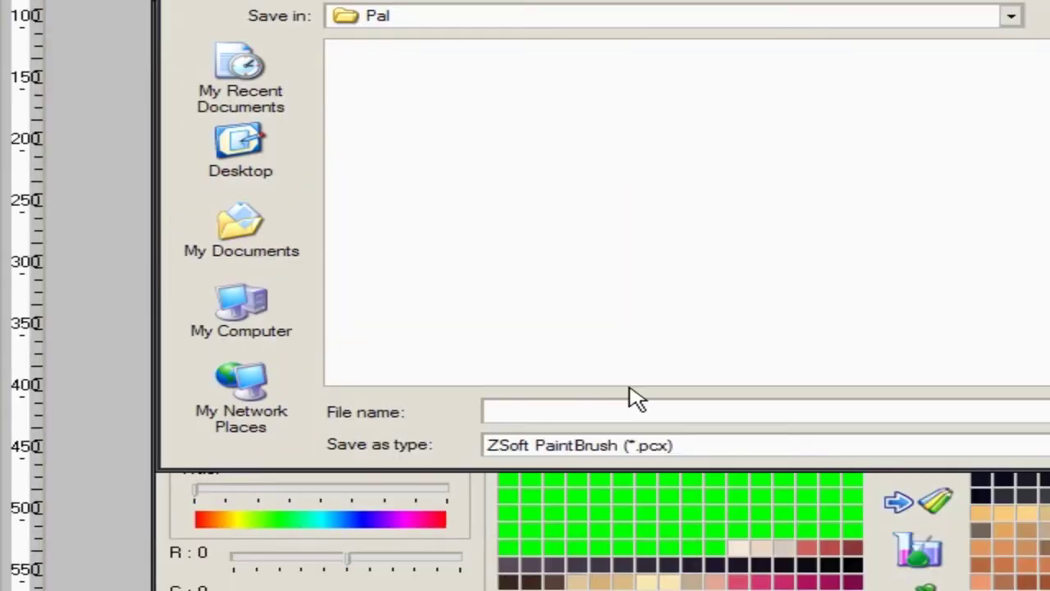
left_click(620, 411)
type("dwe")
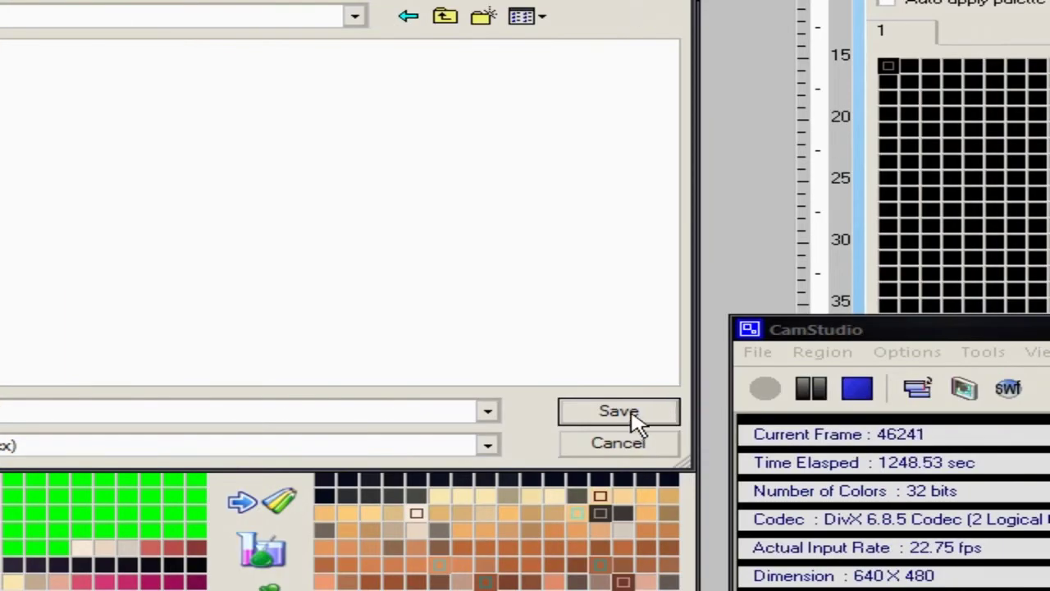
left_click(634, 417)
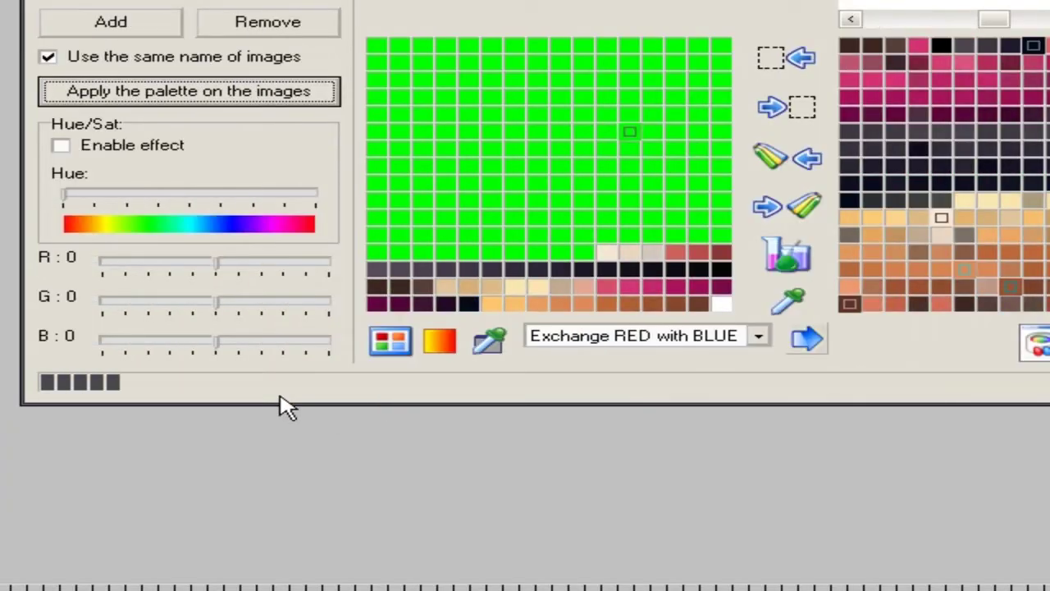
Step: Copy the shared palette to the image side and open Shen_0-7 from Pal to check its colours
left_click(786, 206)
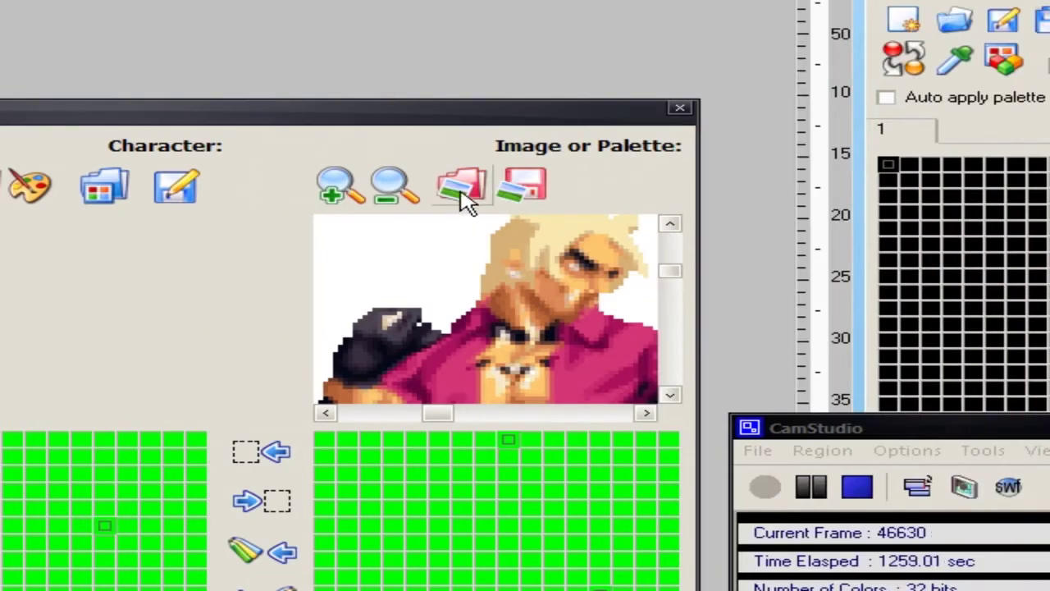
left_click(462, 188)
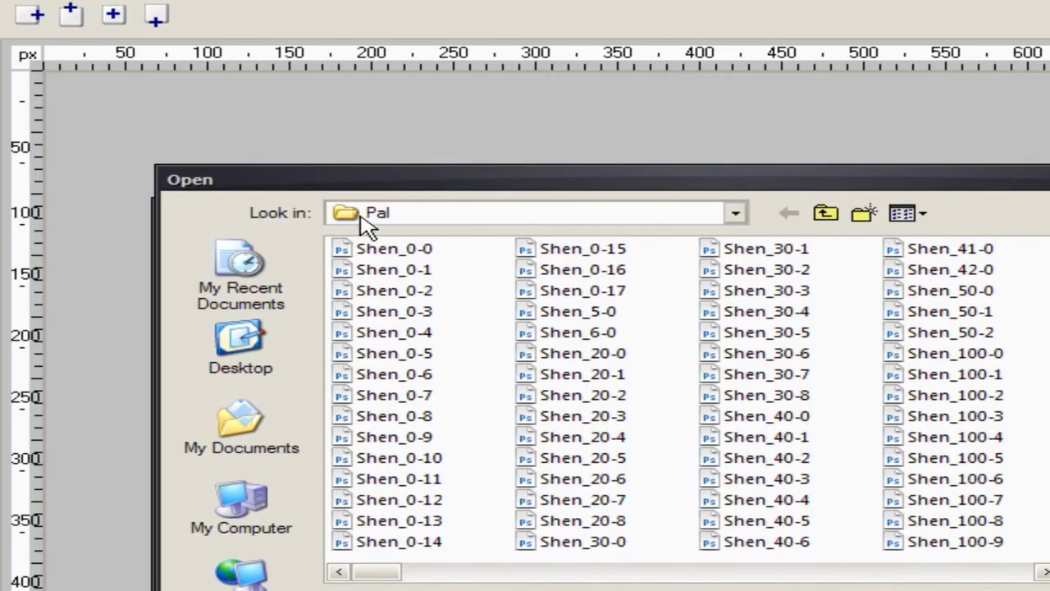
left_click(396, 420)
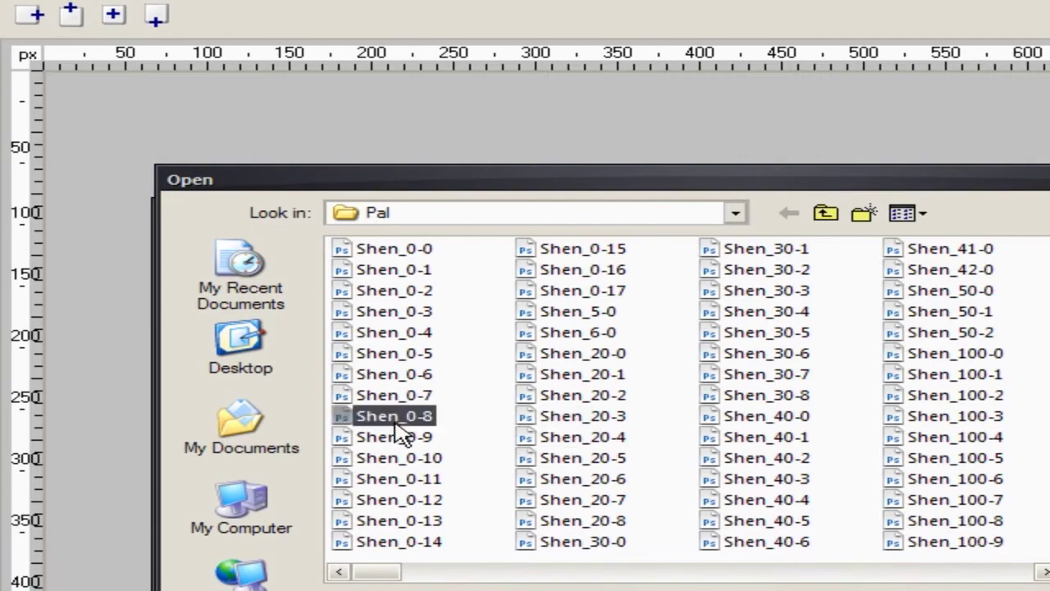
double_click(397, 402)
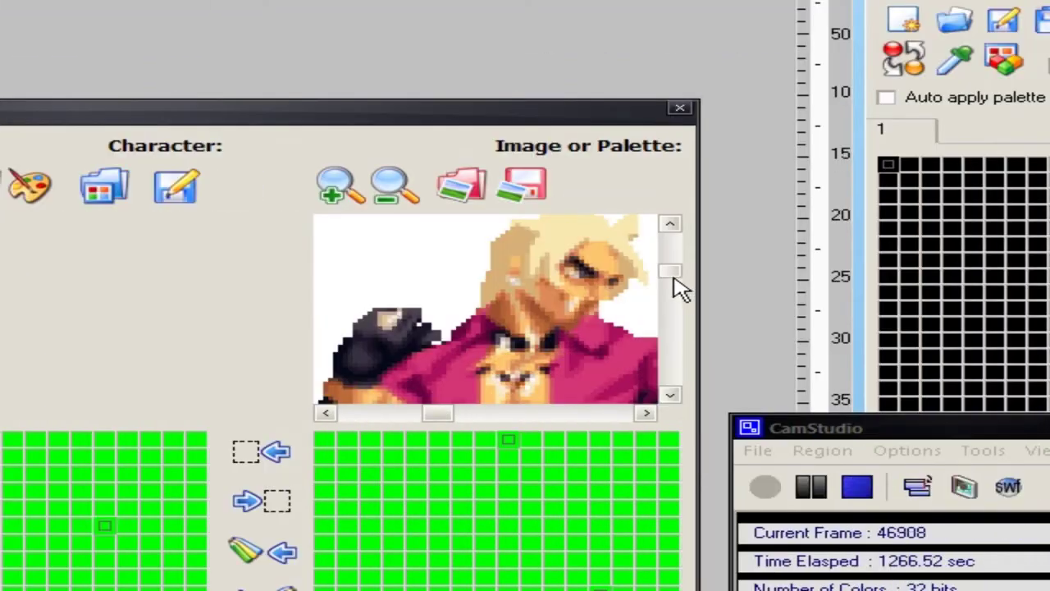
left_click_drag(675, 286, 687, 321)
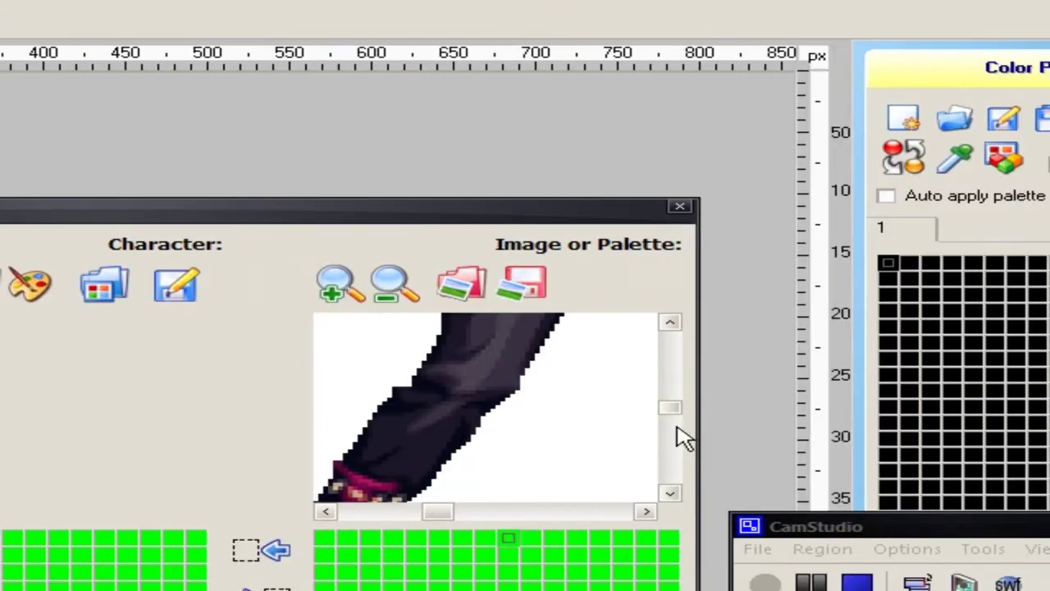
left_click_drag(670, 405, 680, 383)
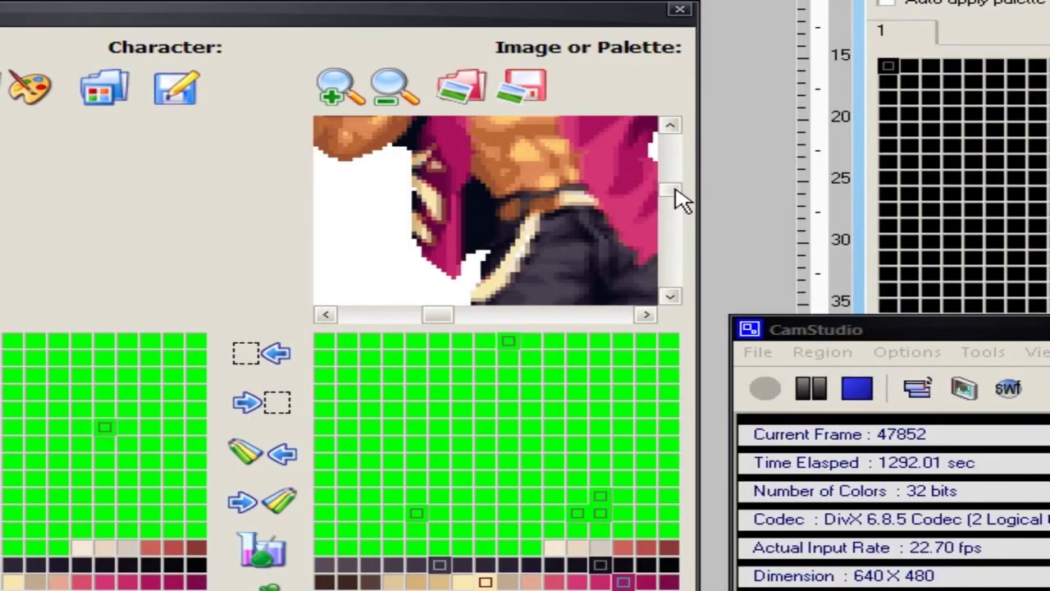
mouse_move(675, 190)
left_mouse_down()
mouse_move(670, 168)
mouse_move(677, 239)
mouse_move(675, 191)
left_mouse_up()
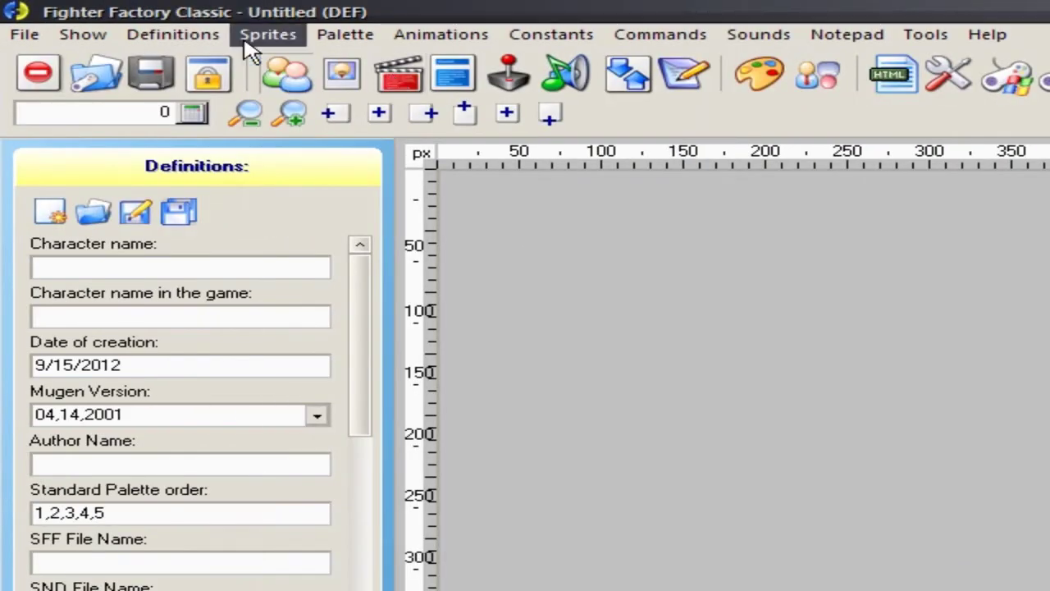
Step: Load Shen01 from C:\Mugen-SvK\chars\Shen\palettes for the sprites and enable Auto apply palette
left_click(246, 42)
left_click(320, 12)
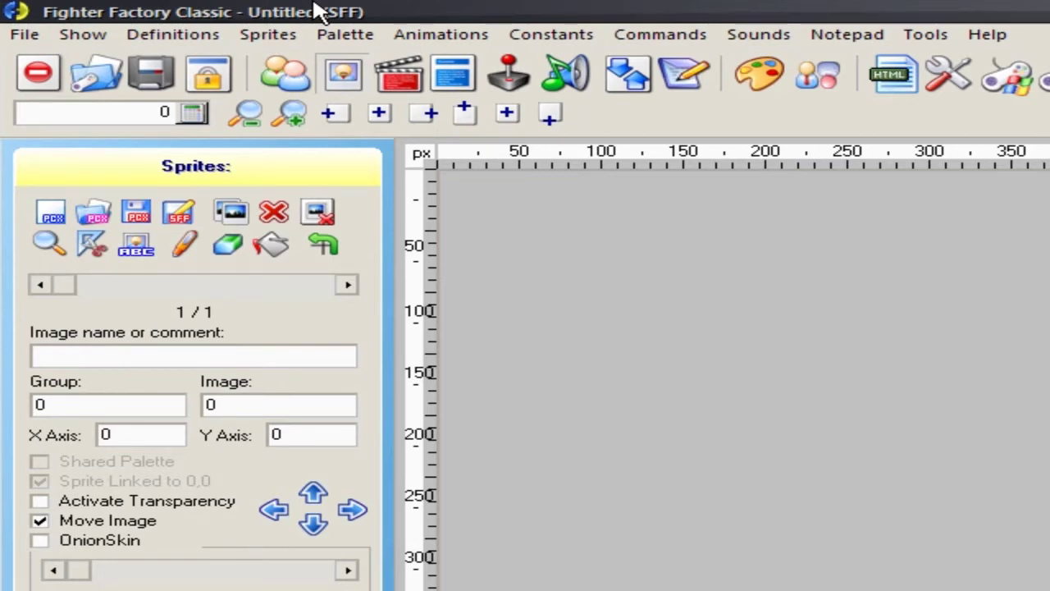
left_click(345, 34)
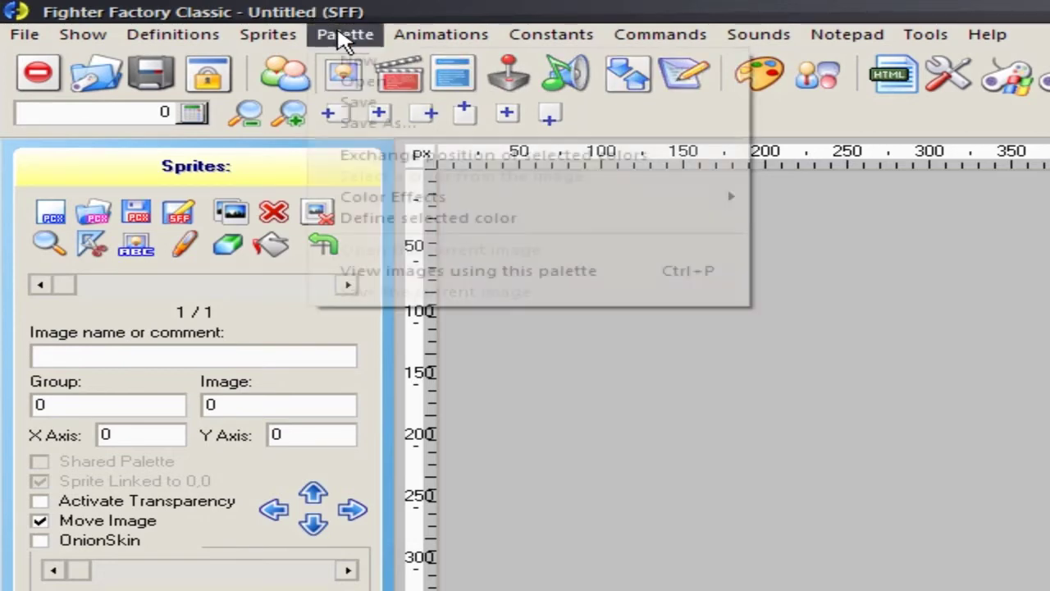
left_click(377, 80)
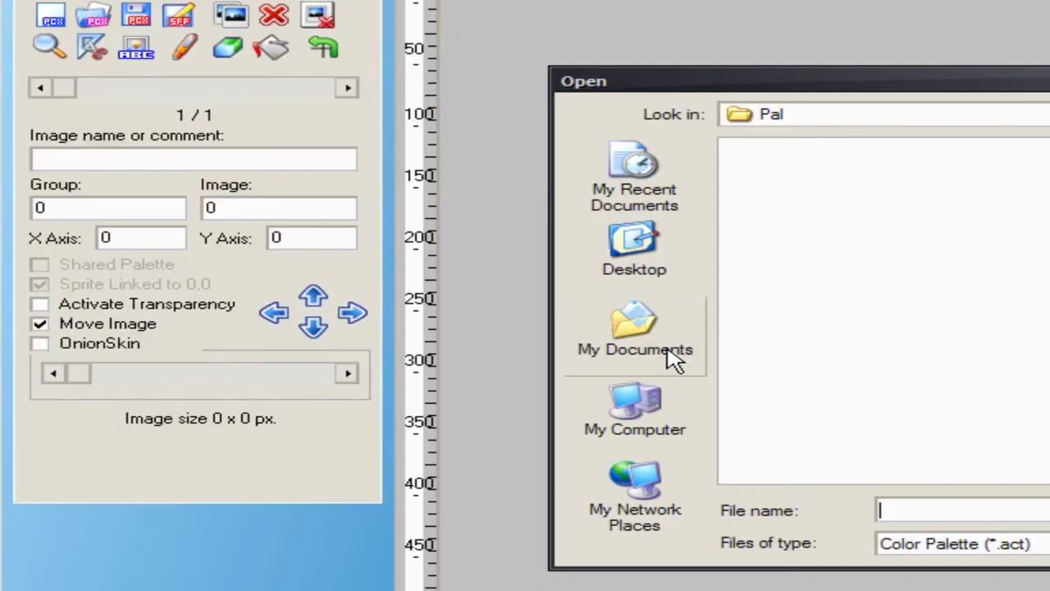
left_click(635, 504)
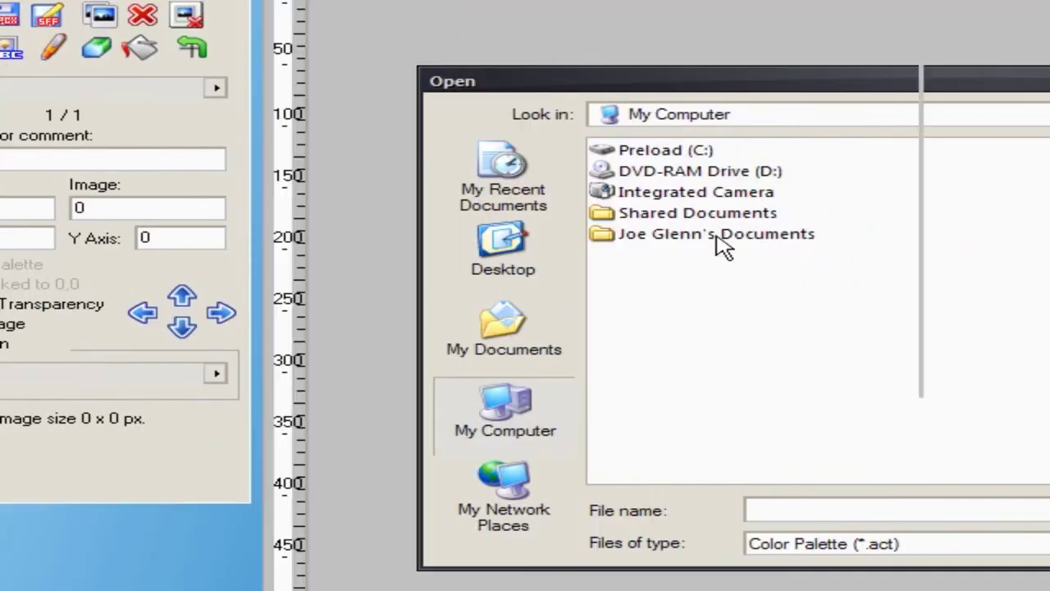
double_click(832, 249)
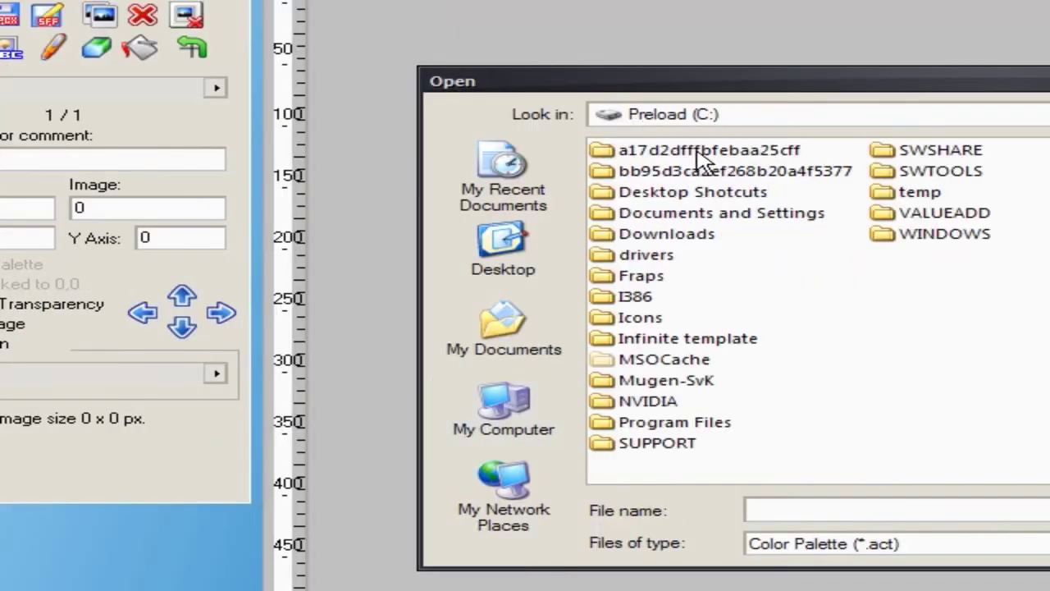
double_click(691, 383)
double_click(640, 249)
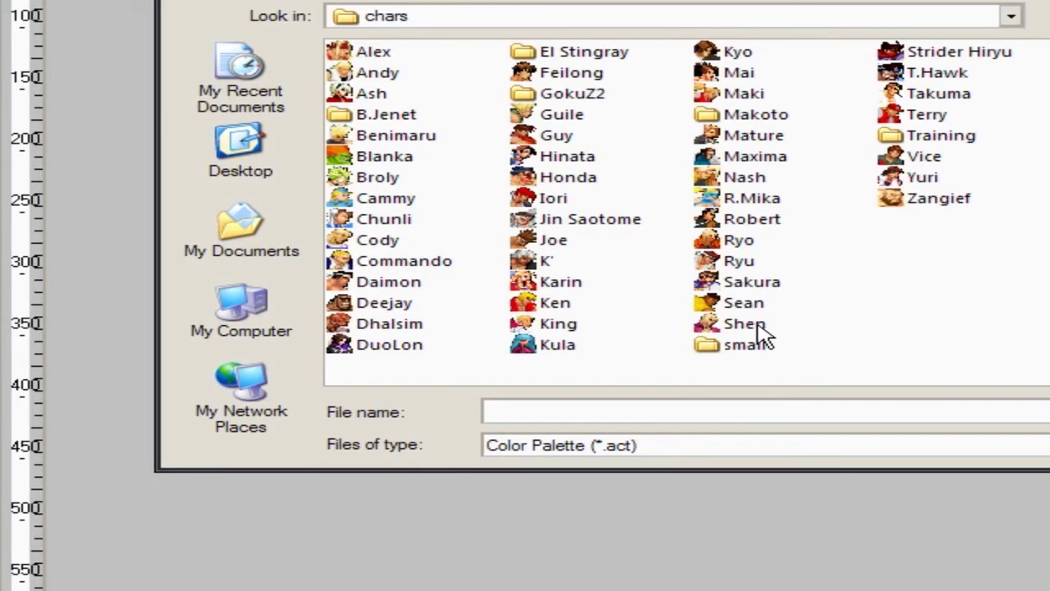
double_click(892, 327)
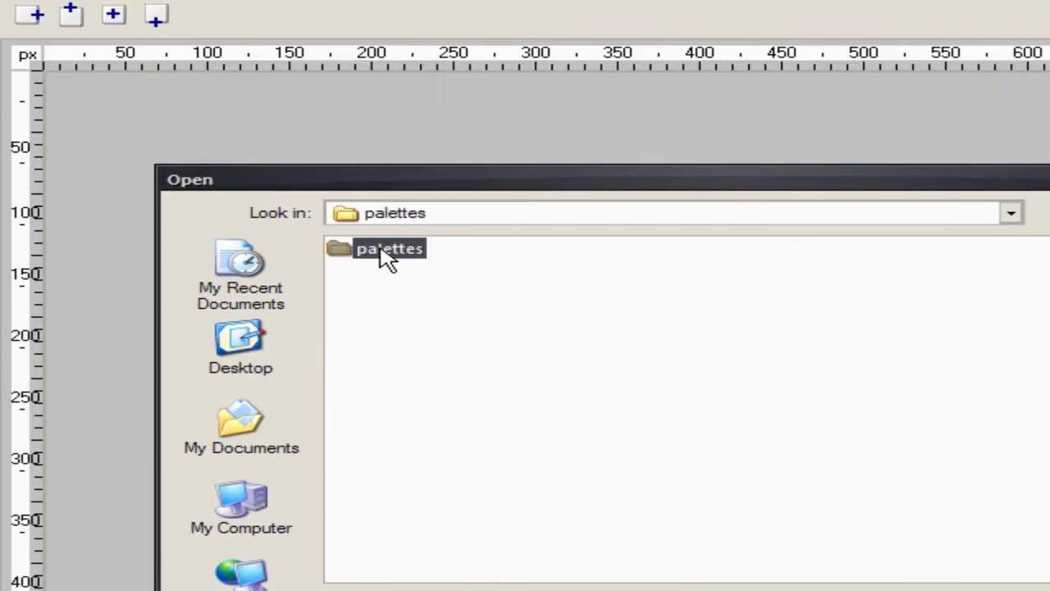
double_click(381, 249)
double_click(380, 250)
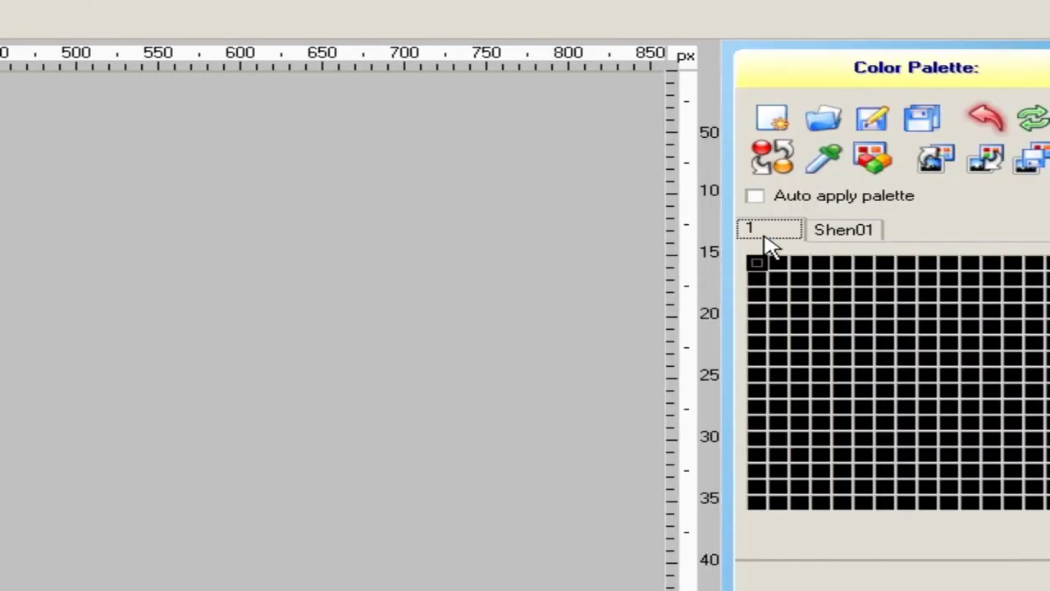
left_click(840, 232)
left_click(789, 199)
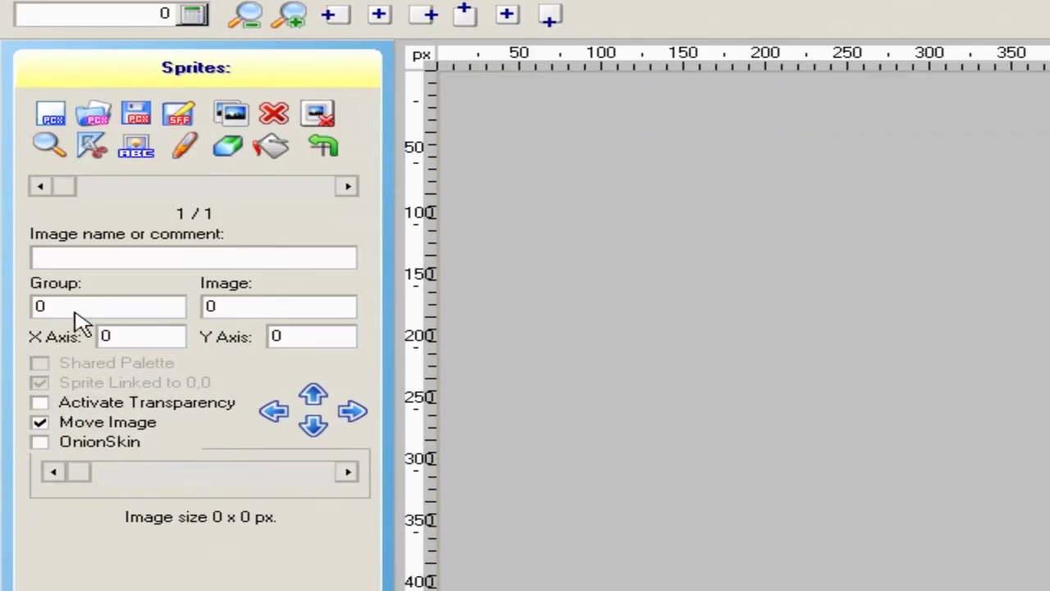
Step: Enter 9000 as the sprite group and begin adding a PCX image
double_click(73, 410)
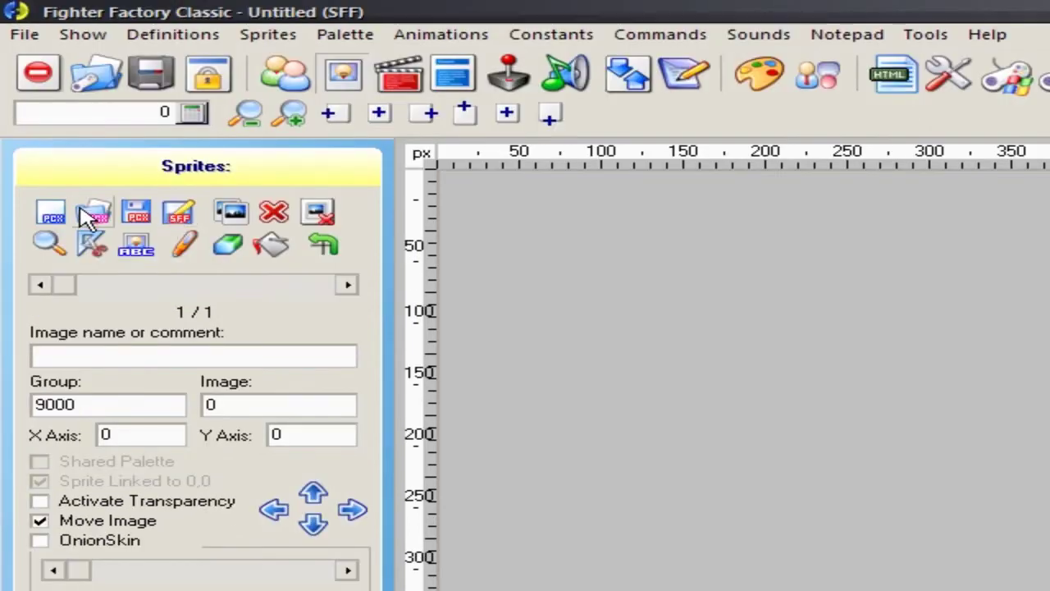
left_click(88, 217)
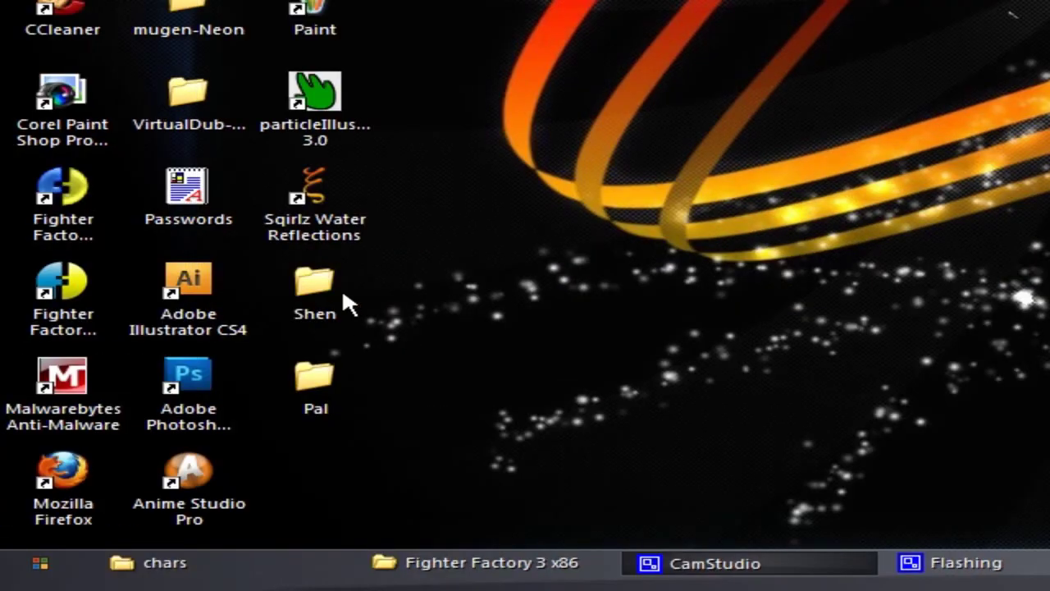
Step: Open the Shen folder and bring up the axis values in axis.txt
double_click(319, 287)
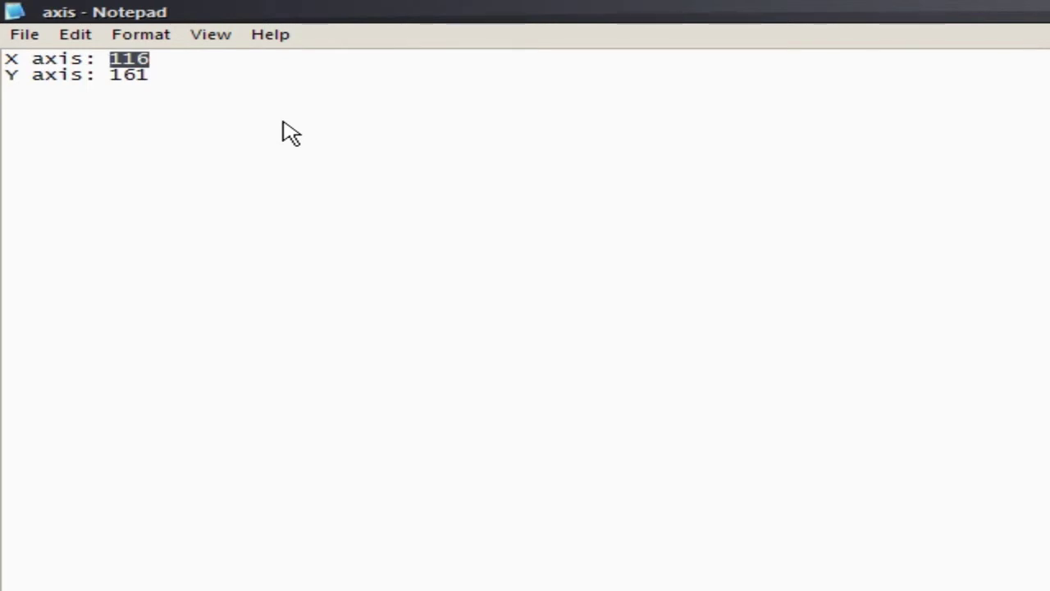
left_click(172, 76)
left_click_drag(150, 78, 123, 82)
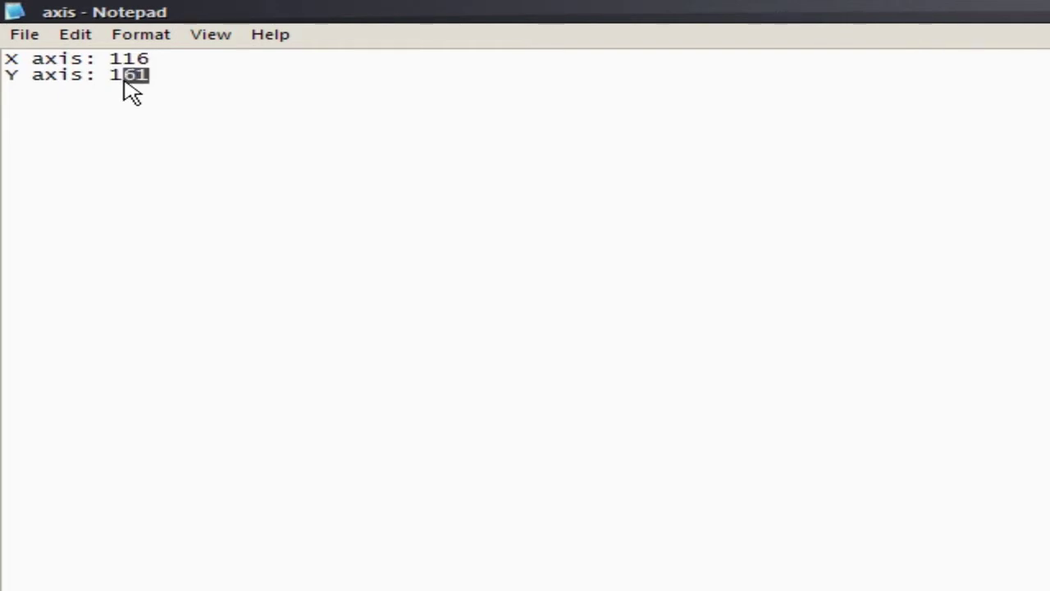
left_click(179, 85)
Step: Change the X axis from 116 to 232 and the Y axis from 161 to 322
left_click_drag(160, 61, 113, 64)
type("232")
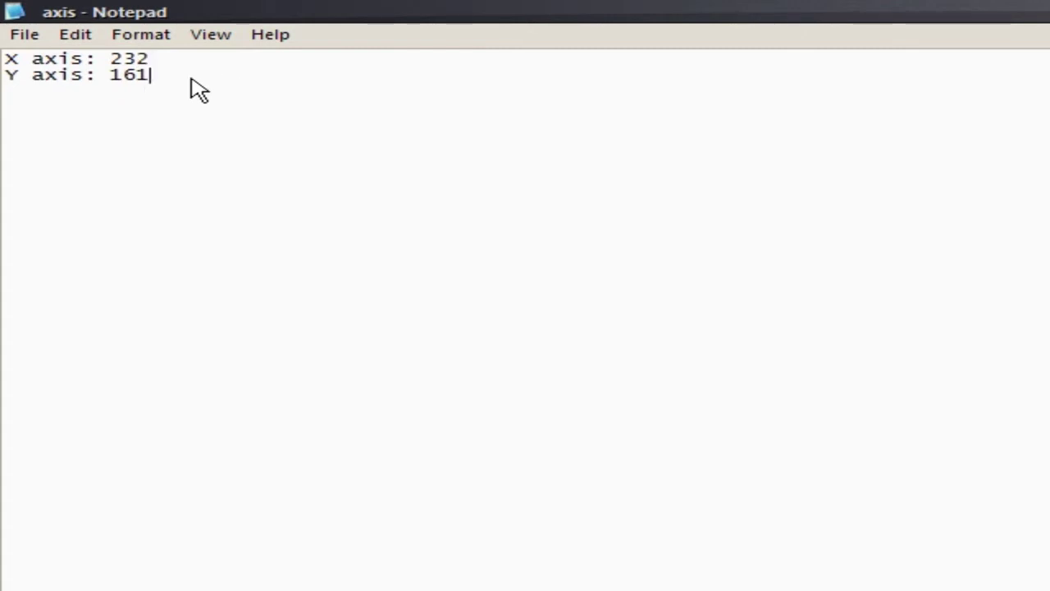
left_click(199, 91)
left_click_drag(153, 80, 113, 79)
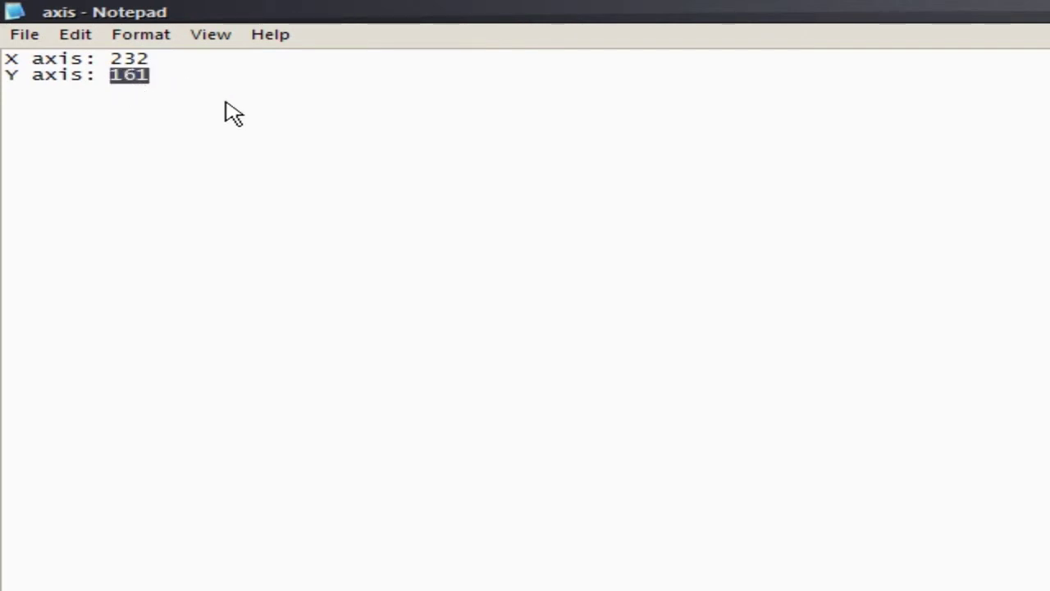
type("322")
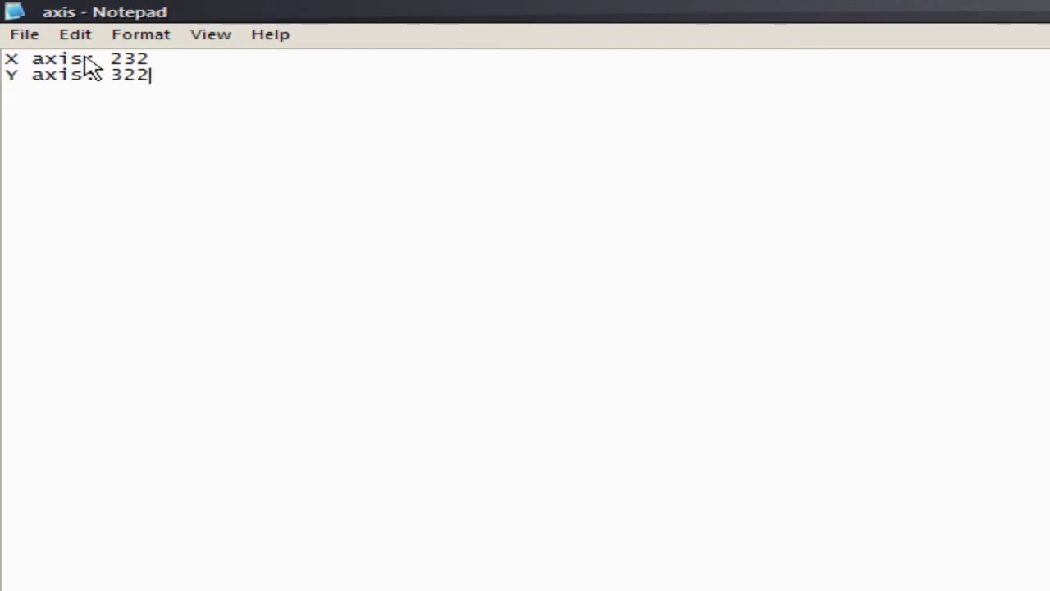
left_click(25, 35)
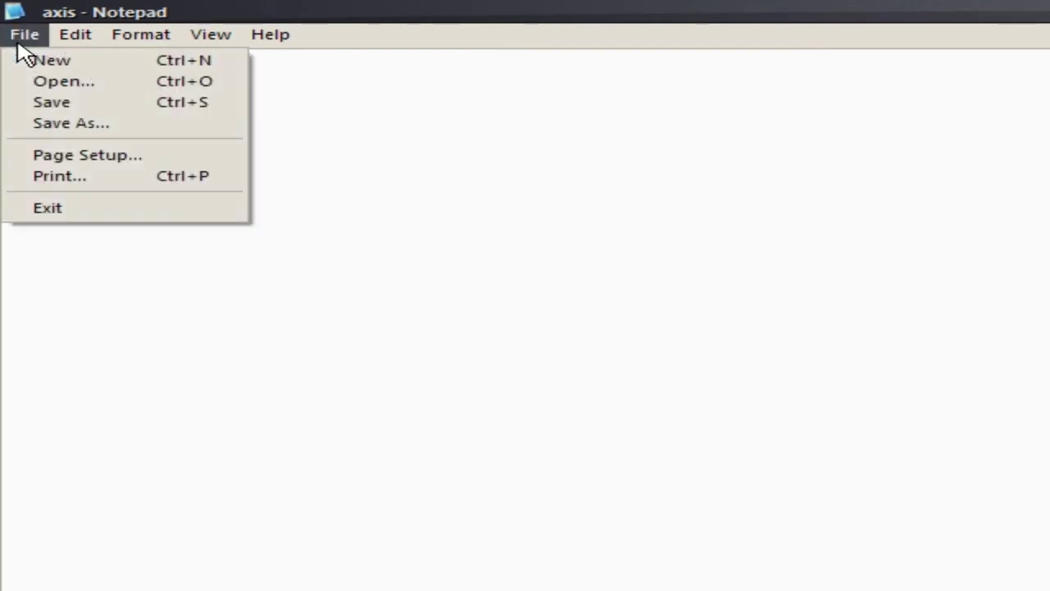
Step: Save the updated axis.txt and close the Shen folder window
left_click(70, 102)
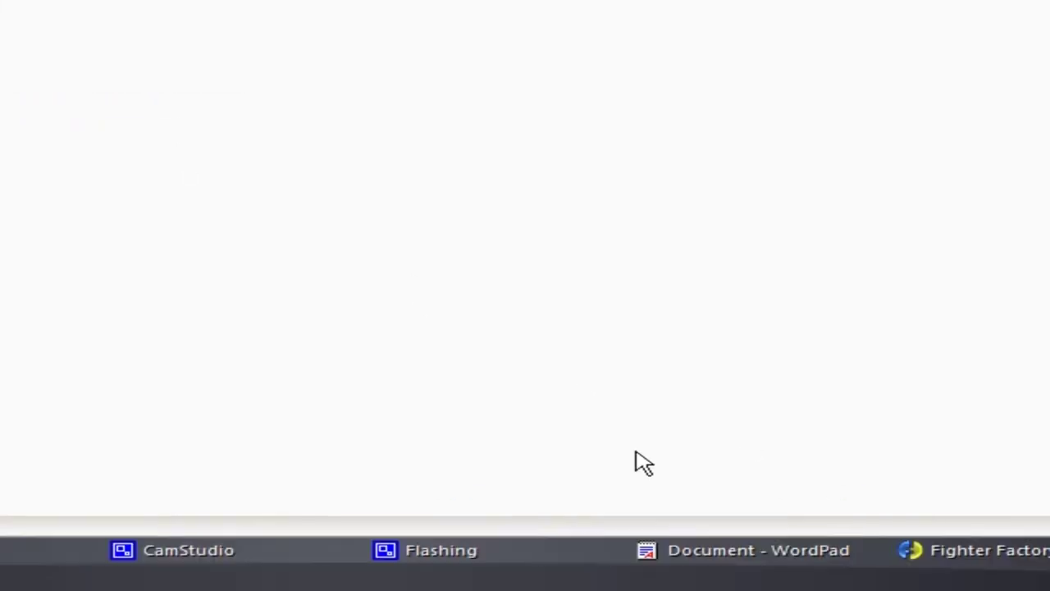
left_click(669, 553)
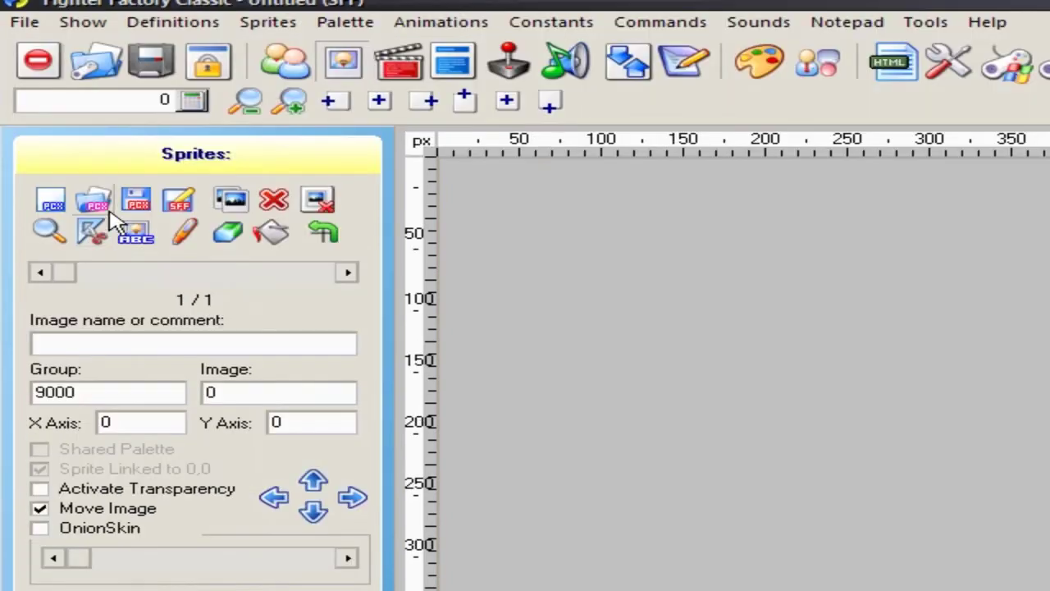
left_click(101, 105)
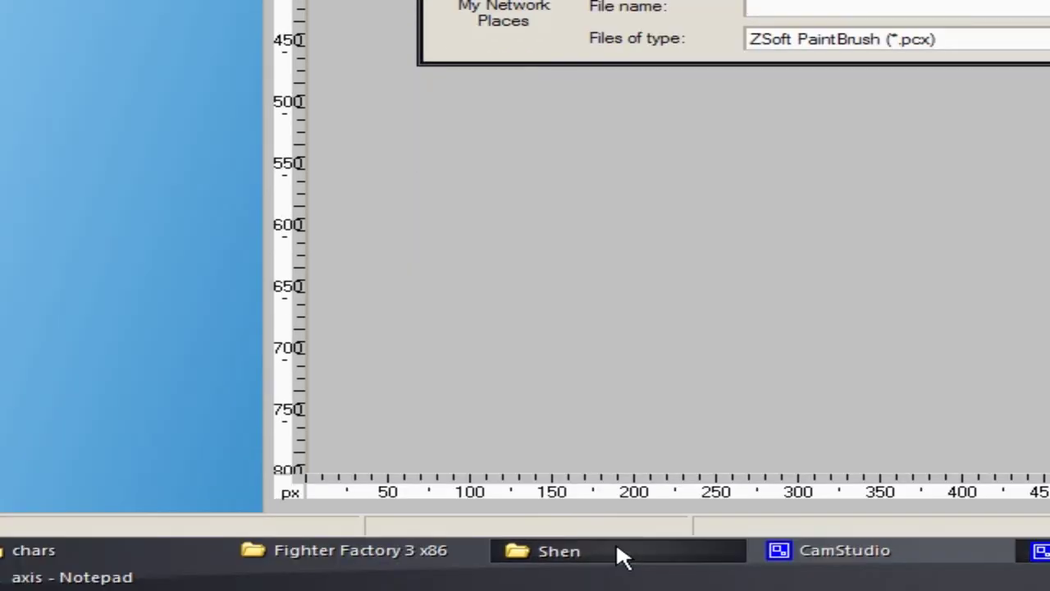
left_click(618, 545)
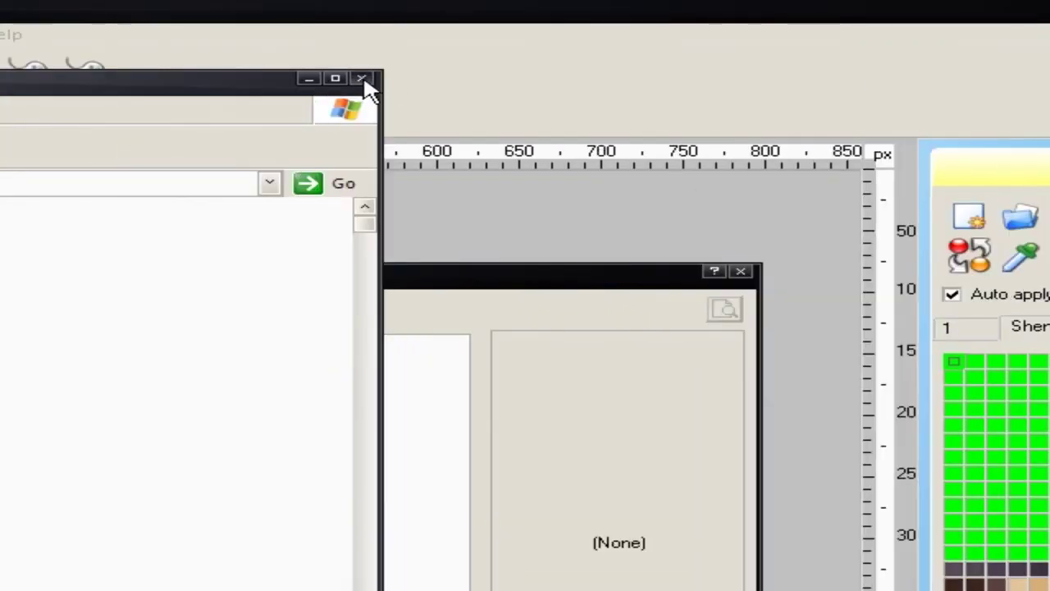
left_click(231, 78)
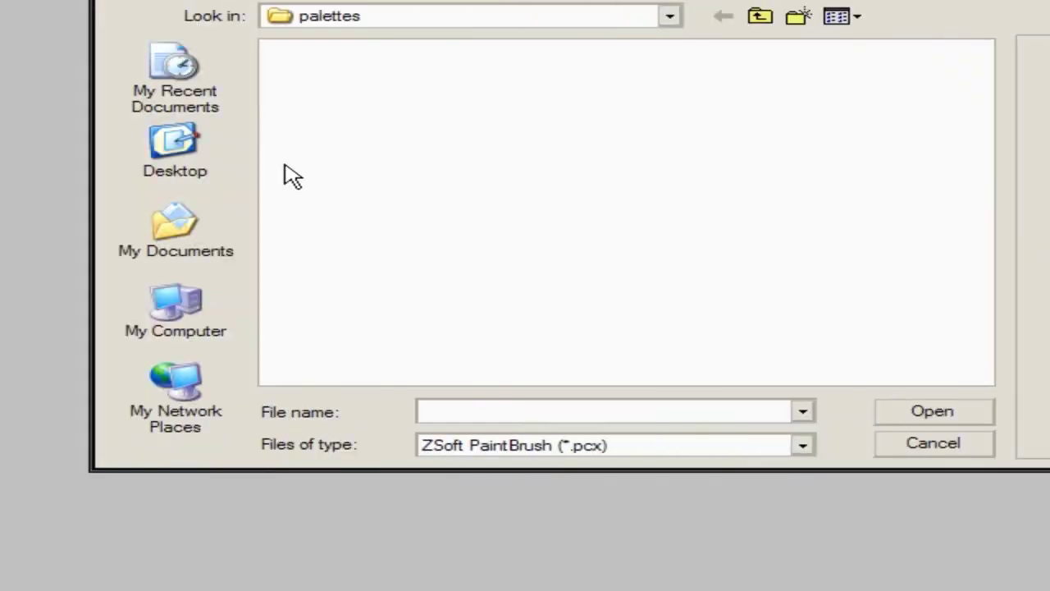
Step: Load Shen_9000-0 from the desktop Pal folder as the sprite, then close WordPad without saving
left_click(183, 176)
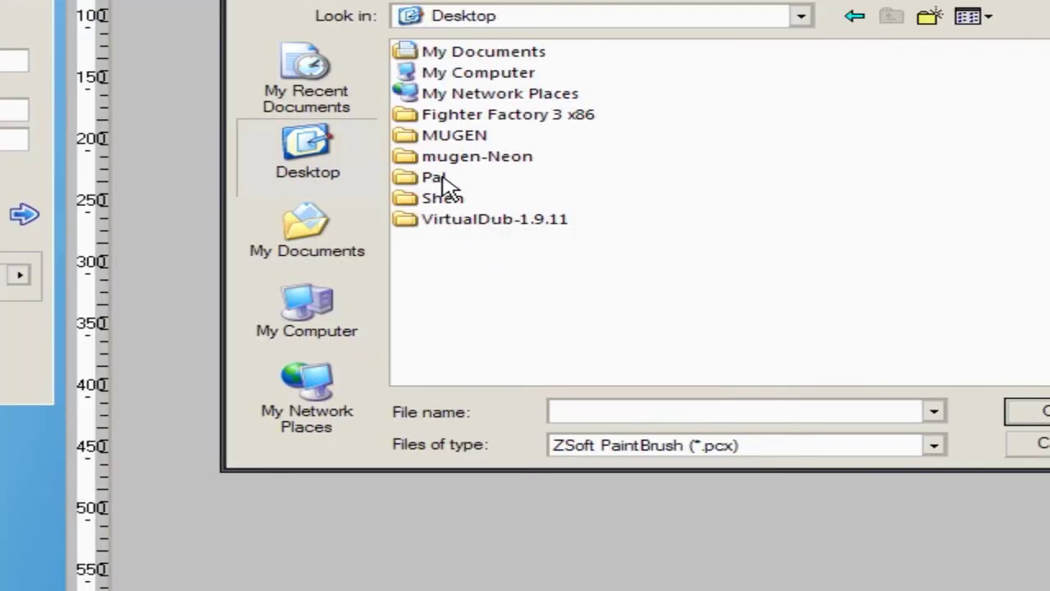
double_click(441, 179)
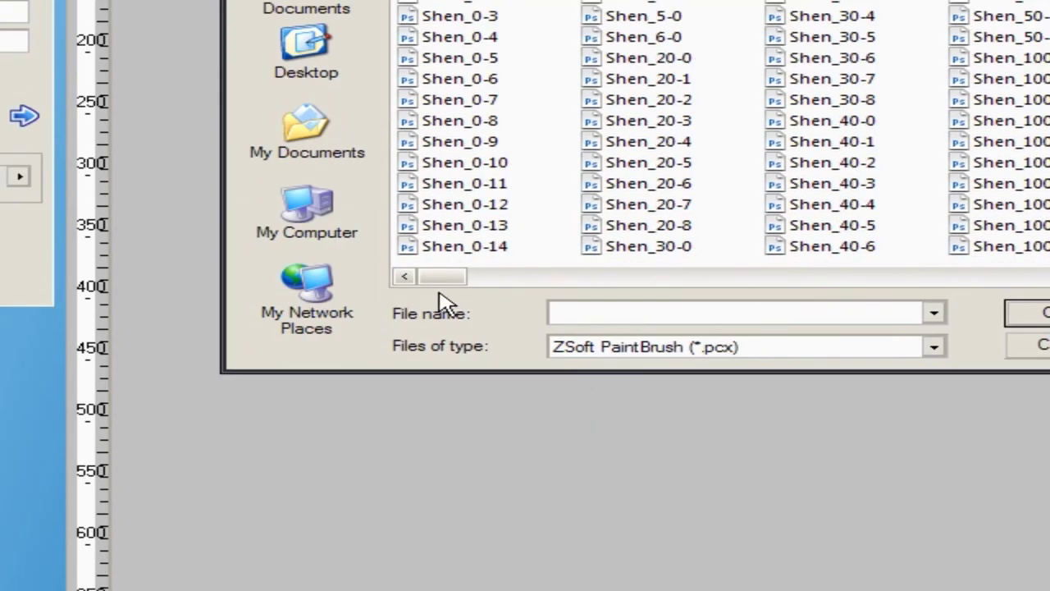
left_click_drag(442, 277, 1049, 315)
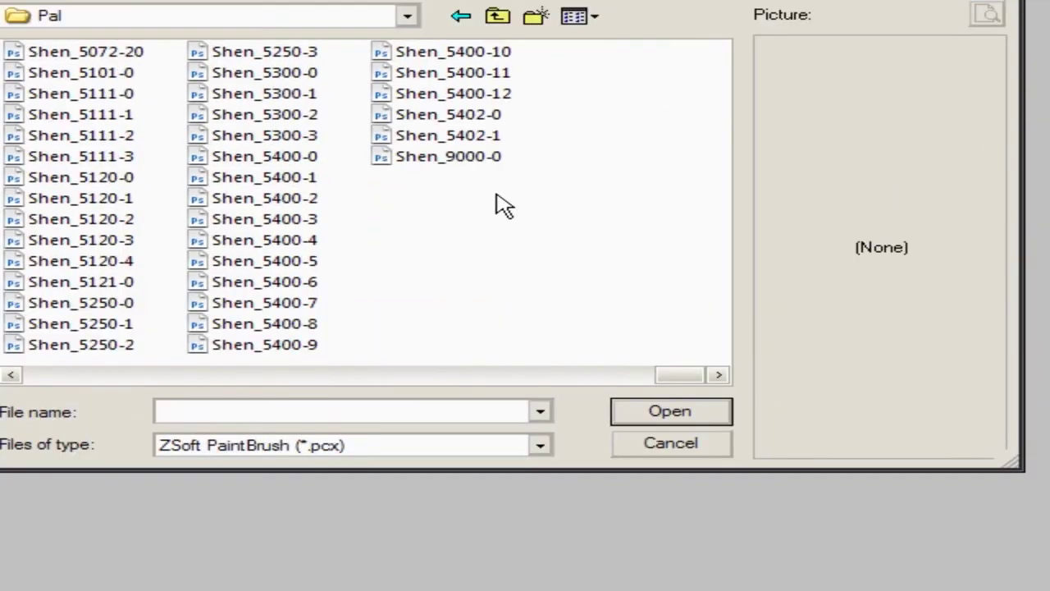
left_click(480, 158)
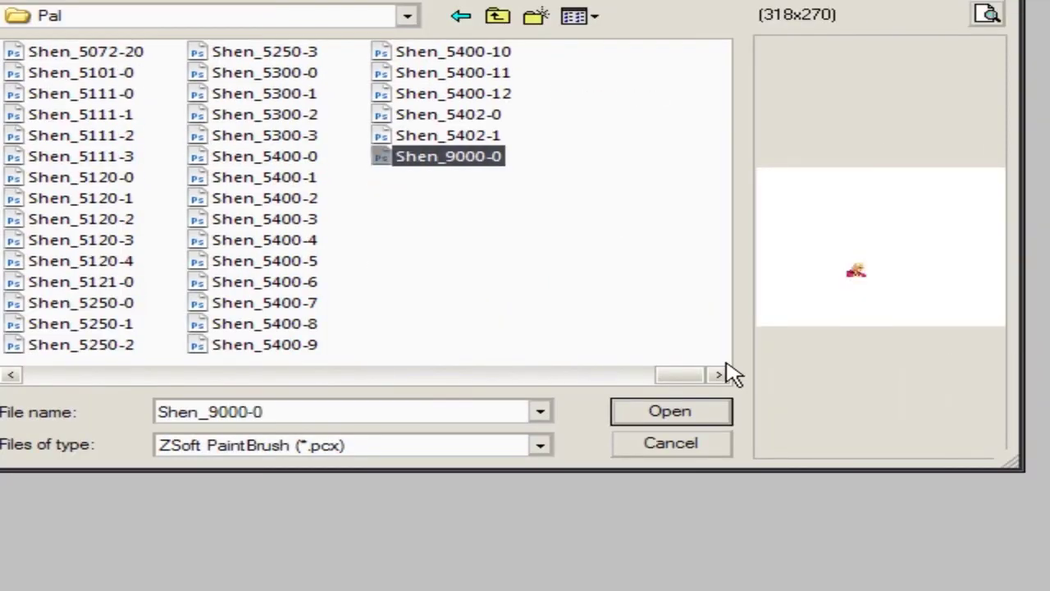
left_click(711, 416)
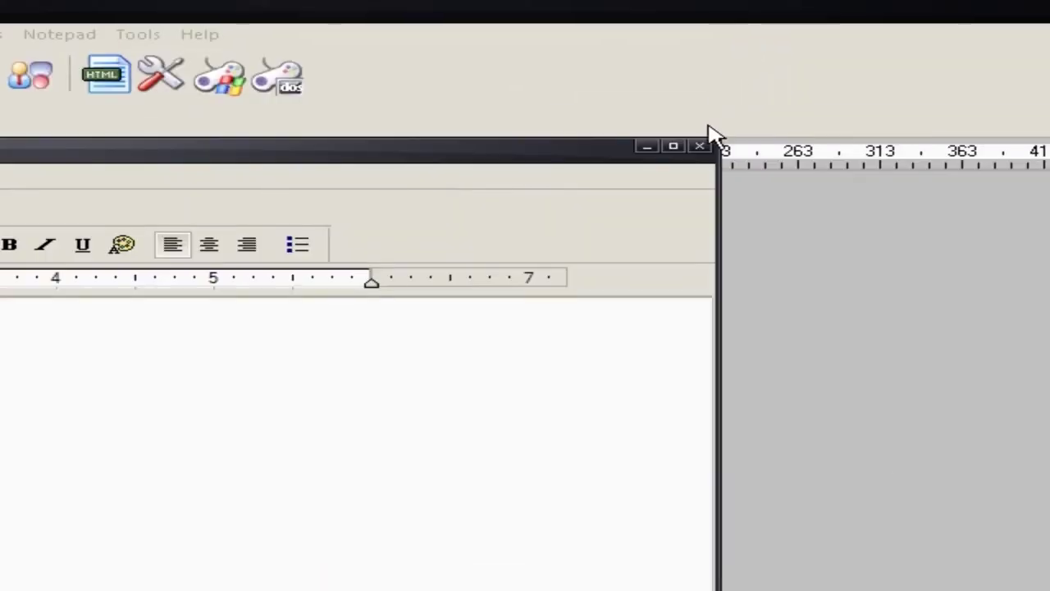
left_click(700, 147)
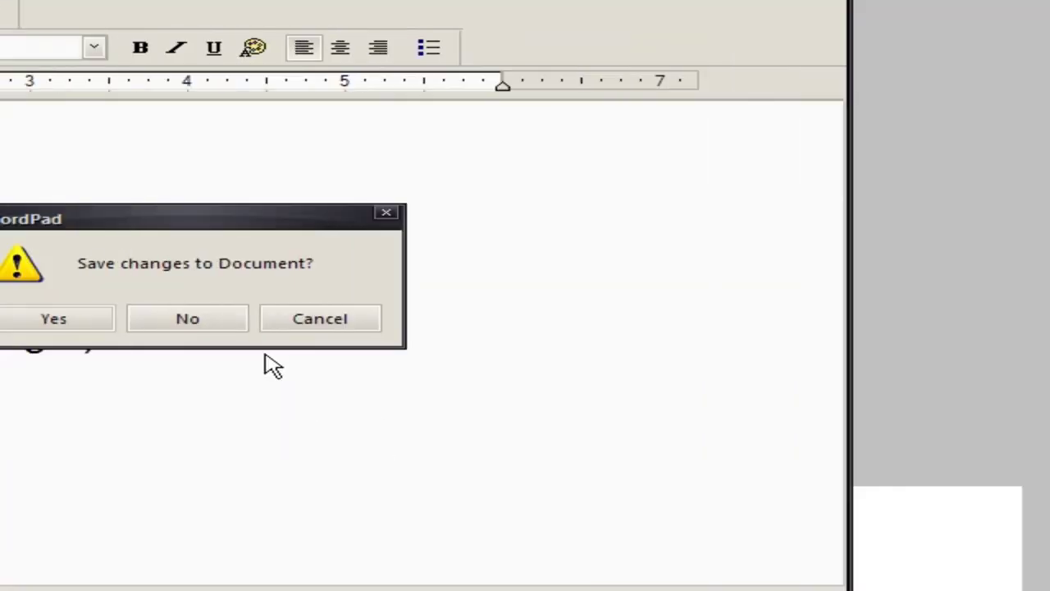
left_click(90, 518)
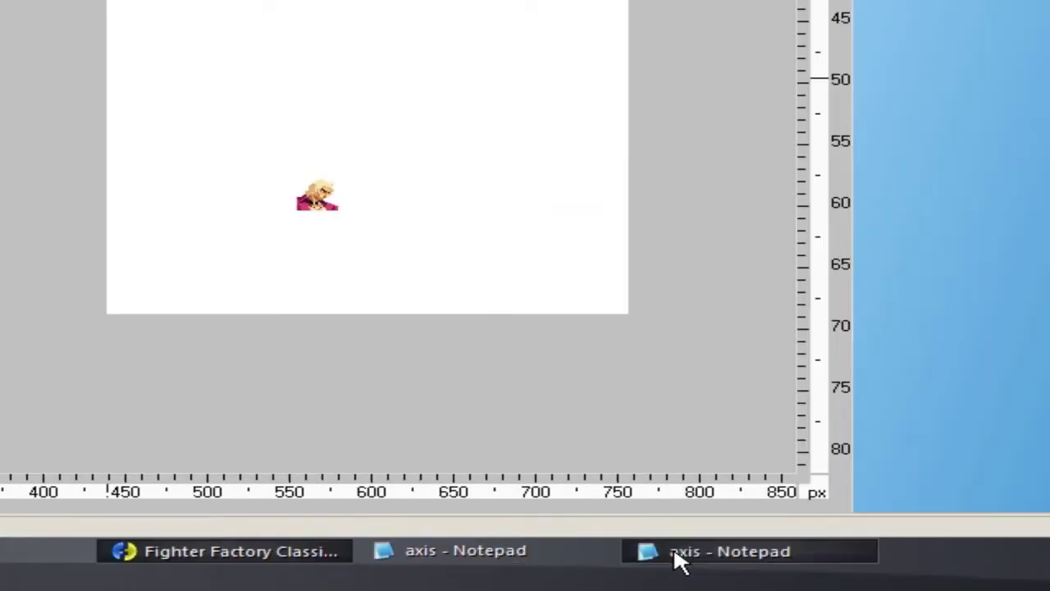
Step: Enter the group 9000 sprite's X and Y axis values, checking them against the axis notes
left_click(674, 551)
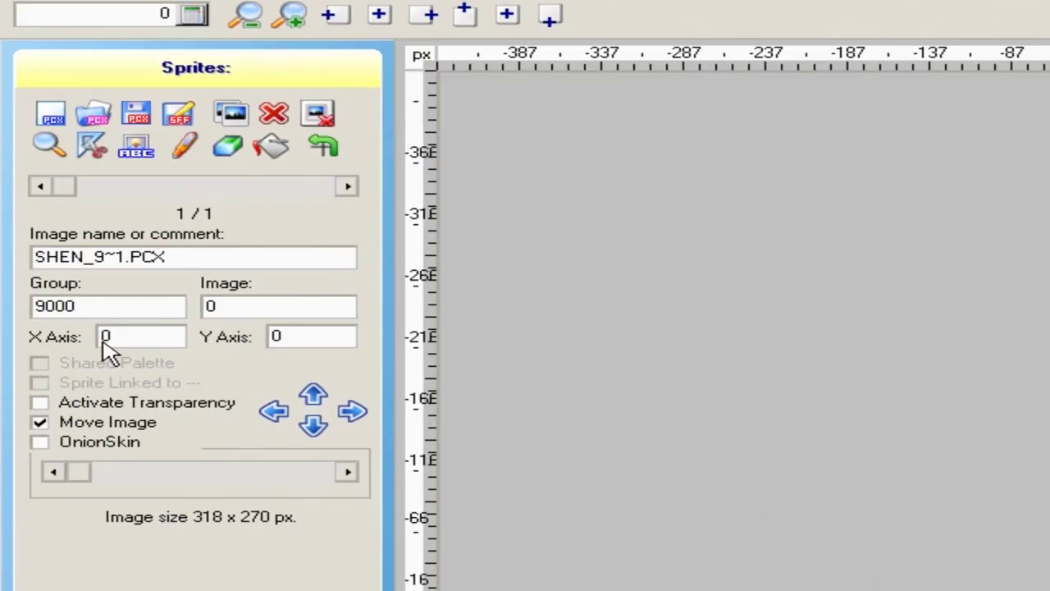
key("Tab")
type("232")
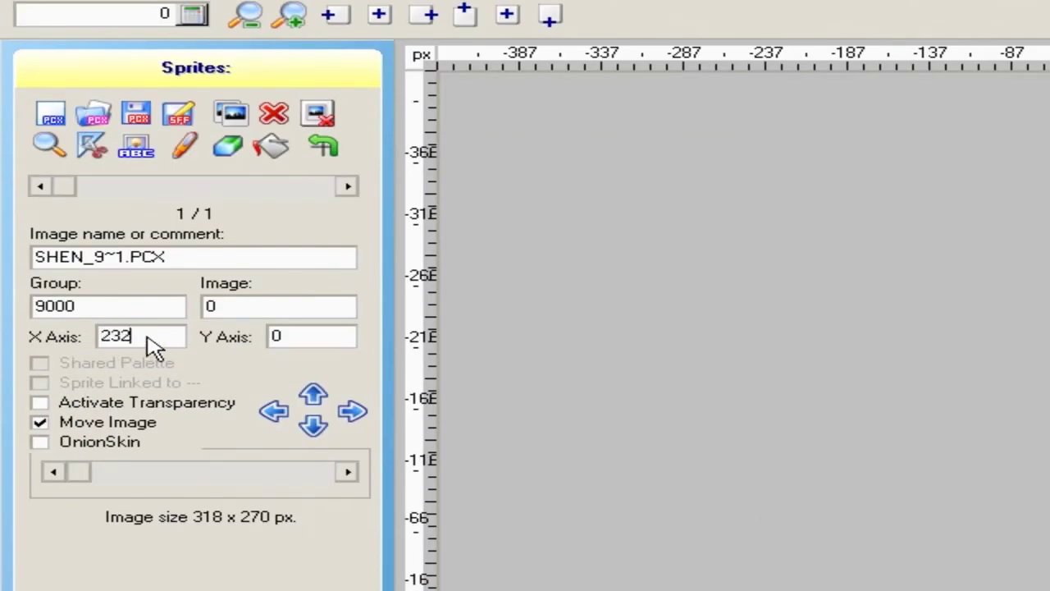
key("Tab")
type("322")
left_click(285, 310)
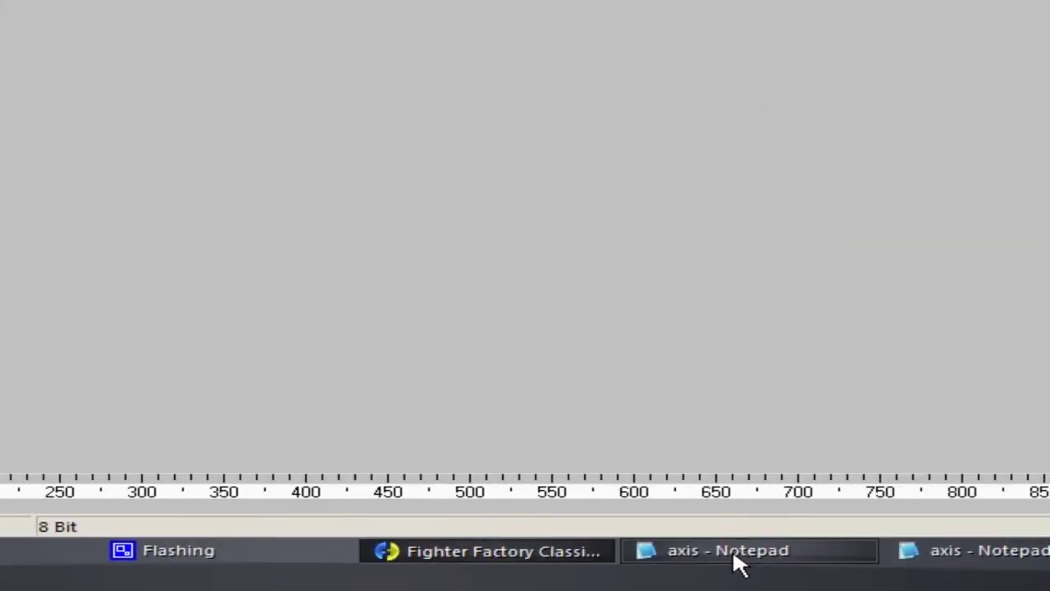
left_click(736, 558)
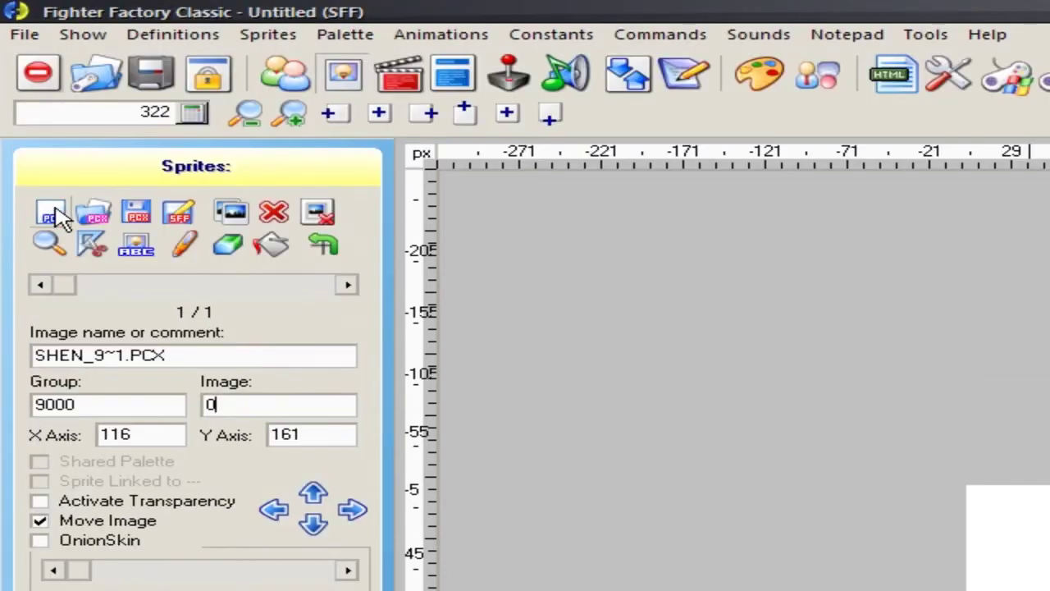
Step: Select Shen_0-0 through Shen_0-17 in the Pal folder for import
left_click(56, 210)
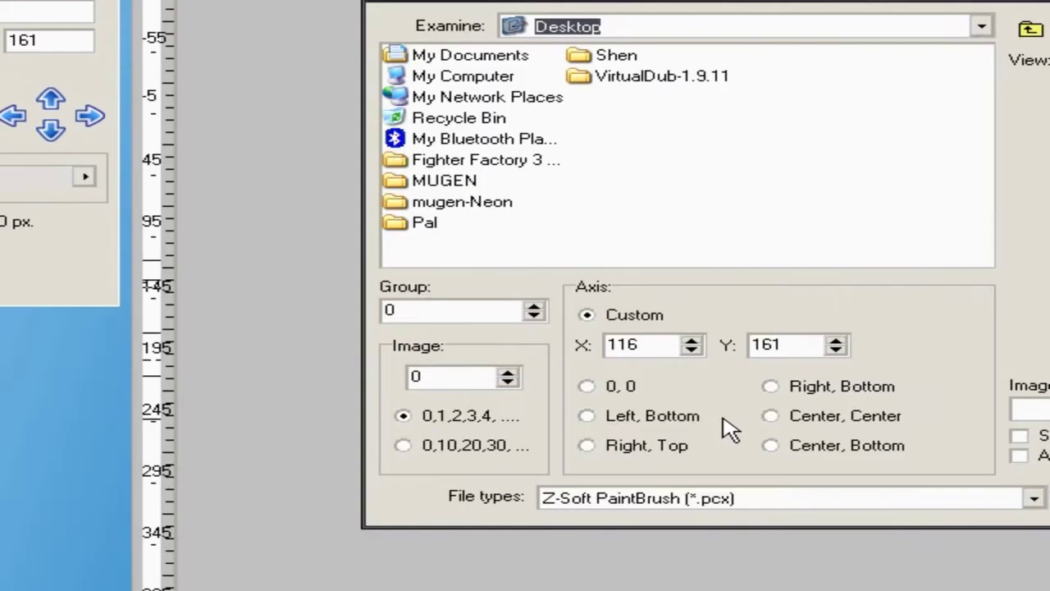
left_click(417, 317)
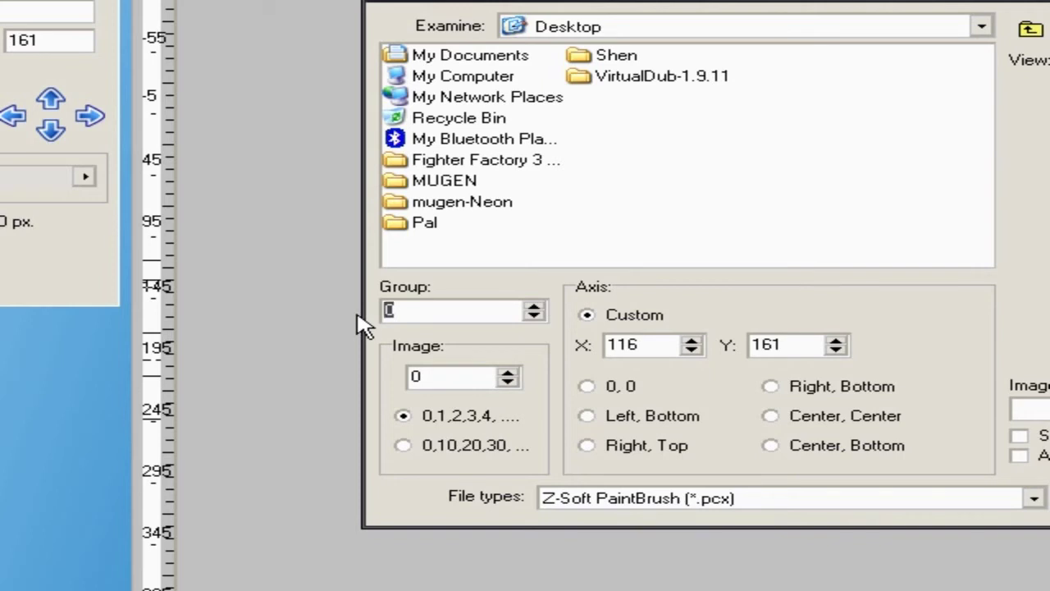
left_click(417, 224)
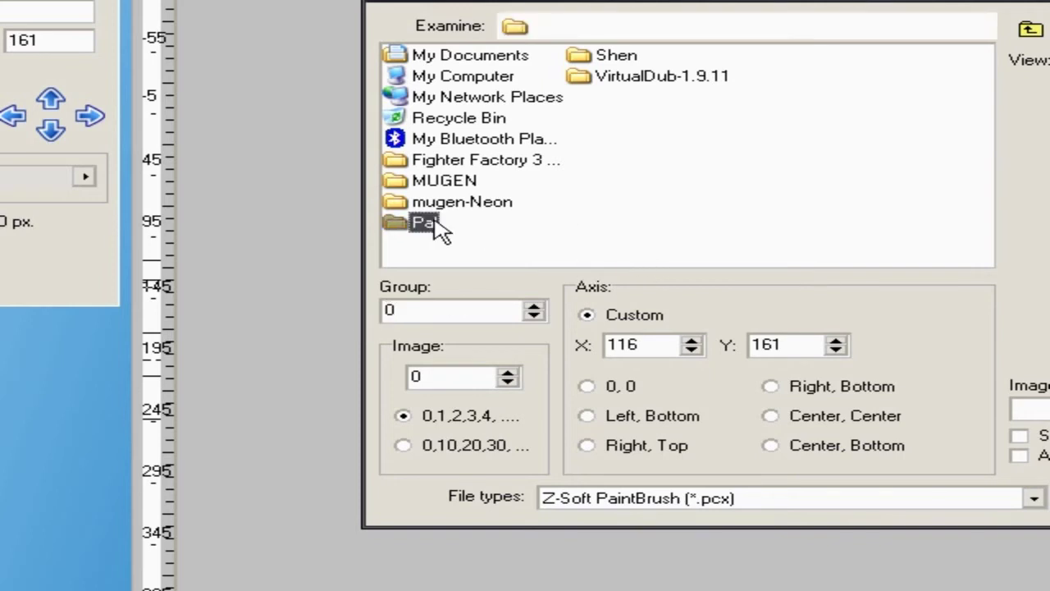
key("Return")
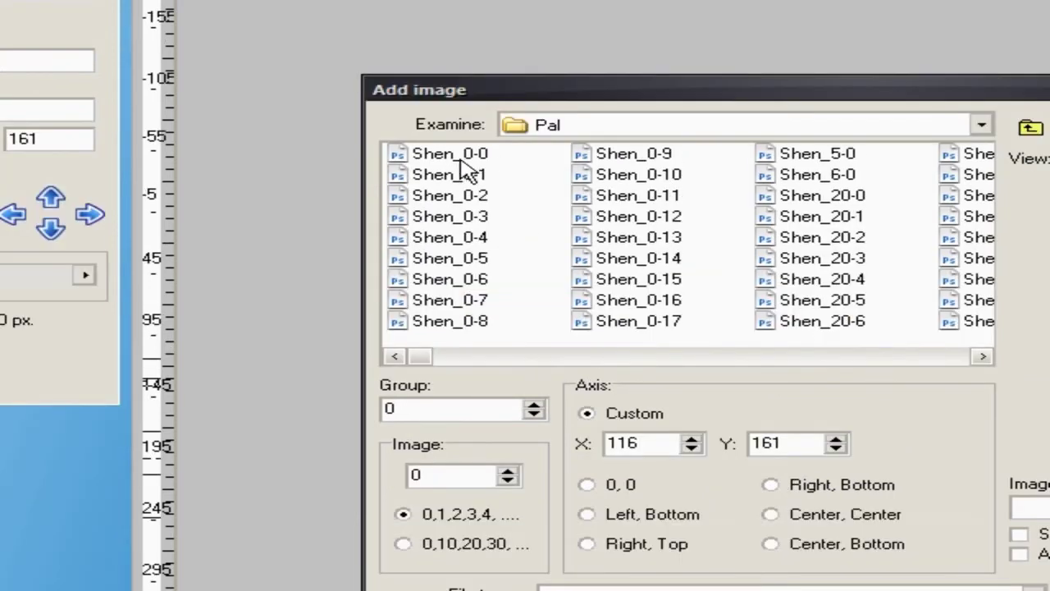
left_click(460, 64)
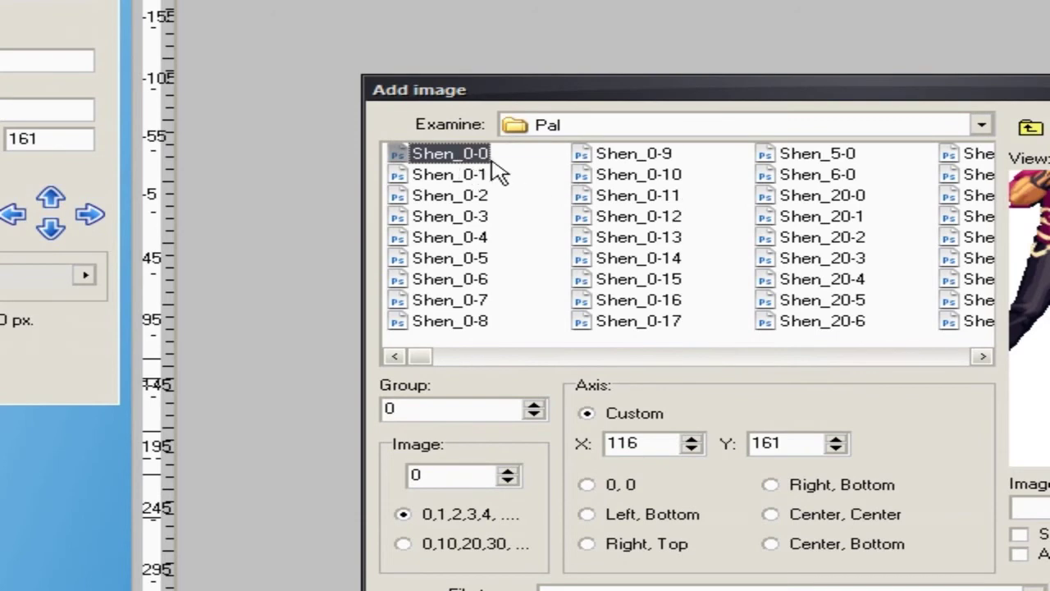
left_click(674, 322, "shift")
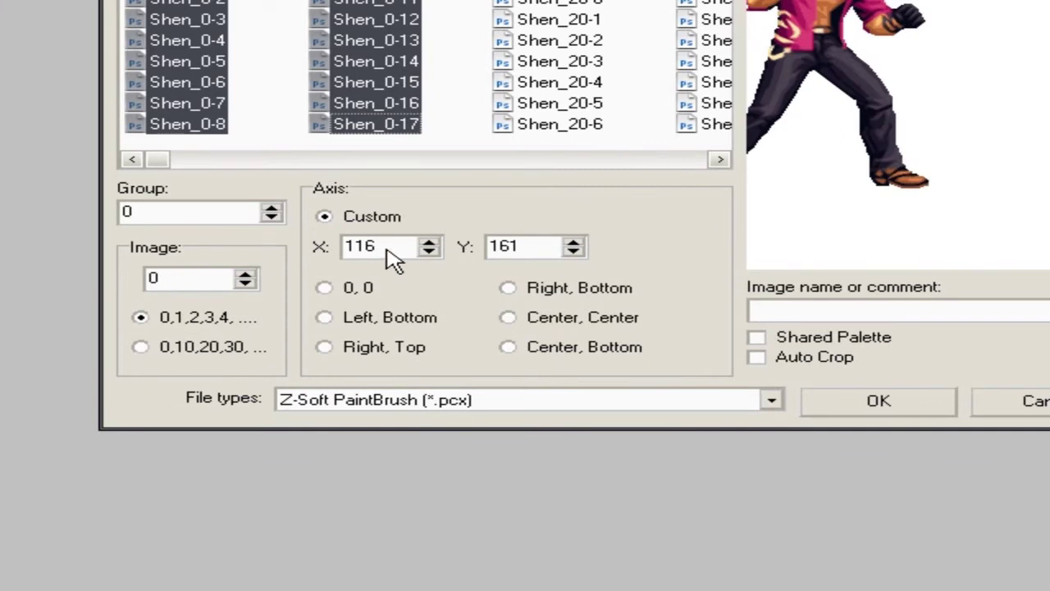
Step: Import the 18 frames as group 0 with axis 232, 322 and a shared palette
double_click(645, 349)
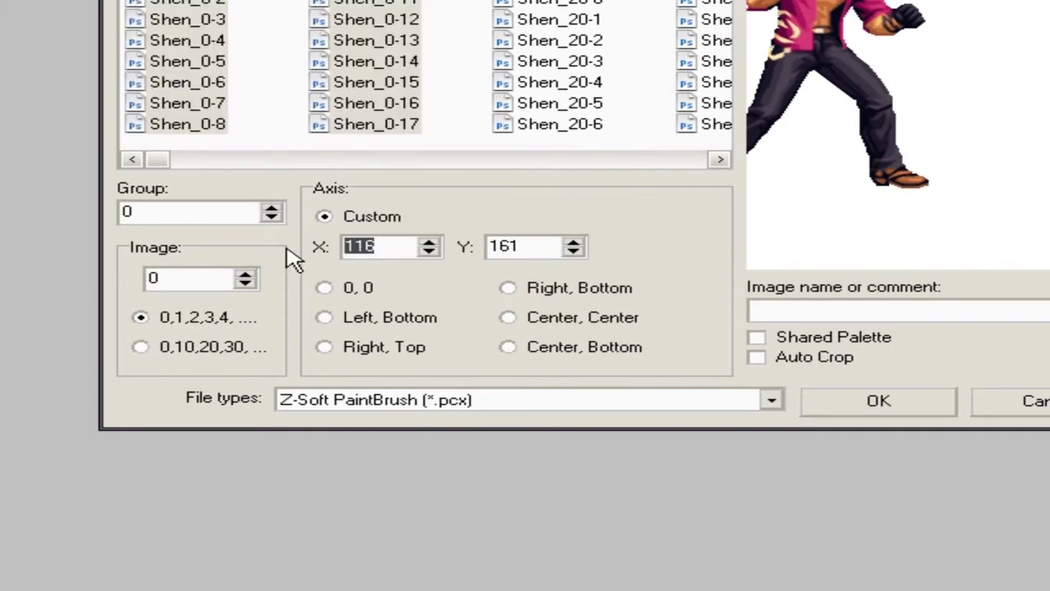
type("232")
key("Tab")
type("32")
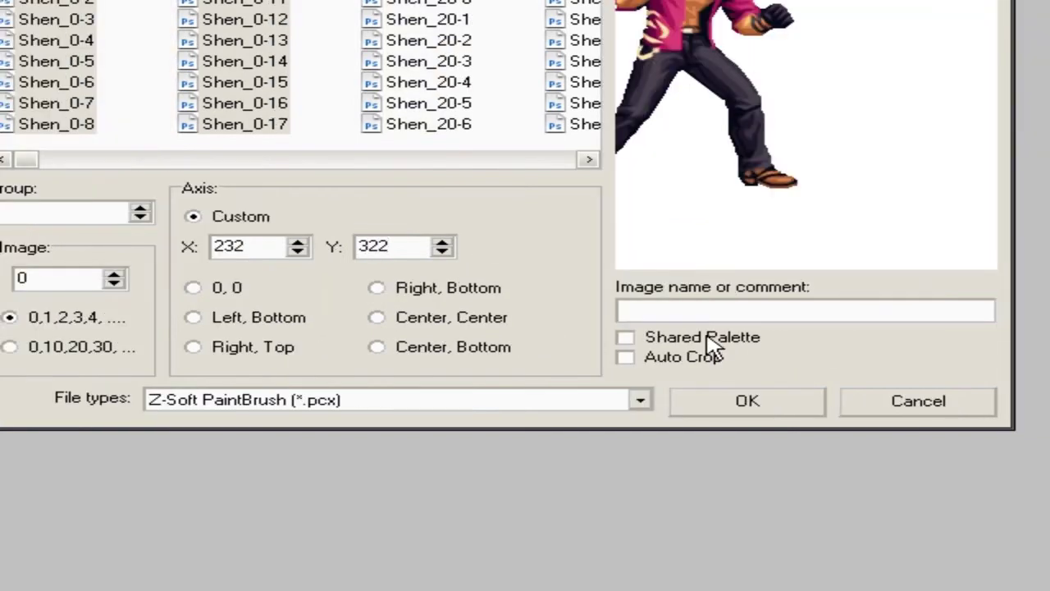
left_click(705, 337)
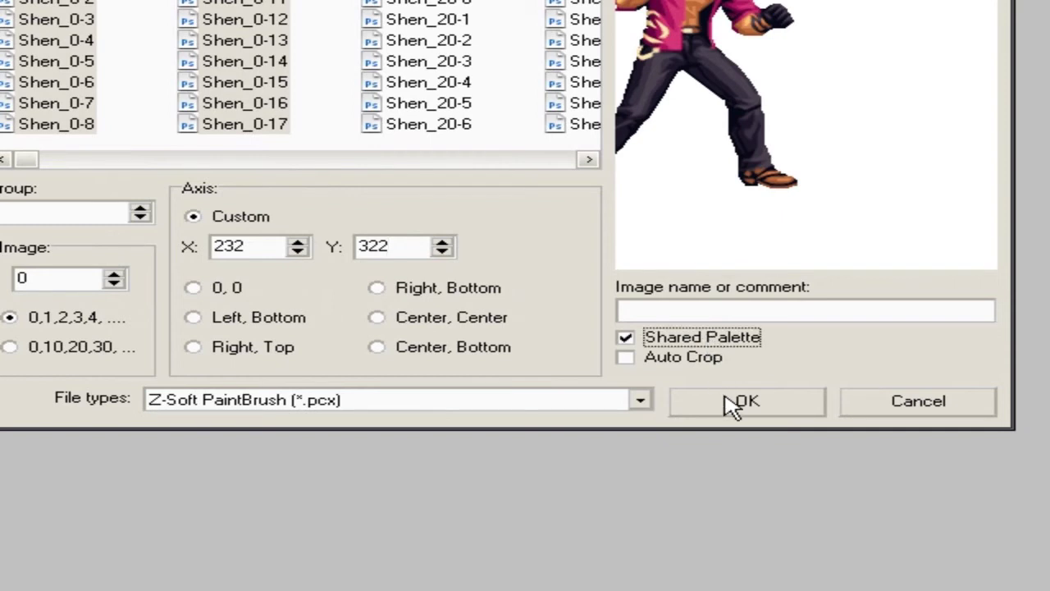
left_click(730, 404)
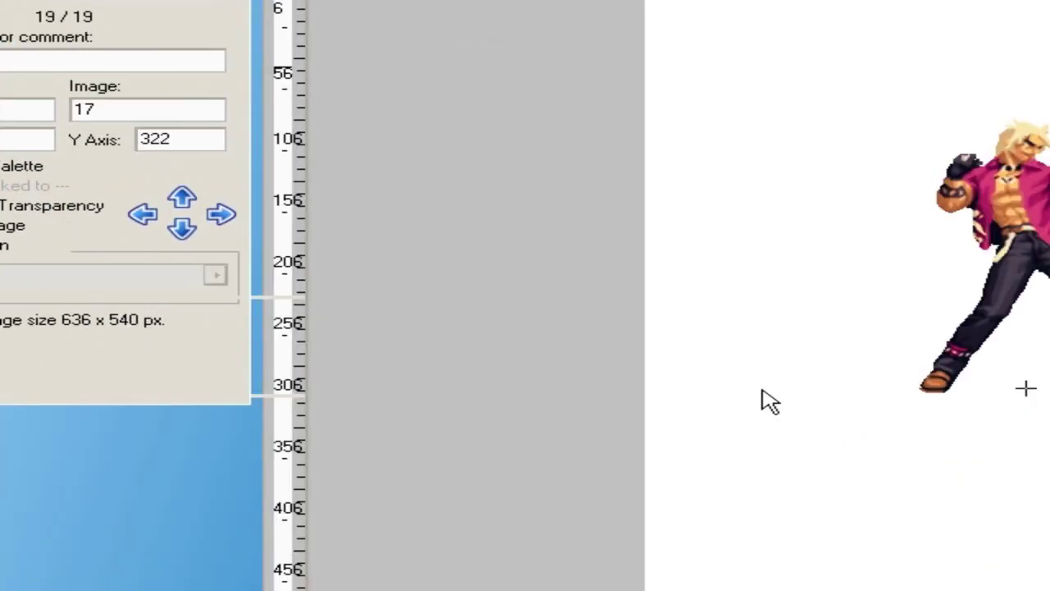
Step: Add Shen_5-0 as group 5 with a shared palette
key("Insert")
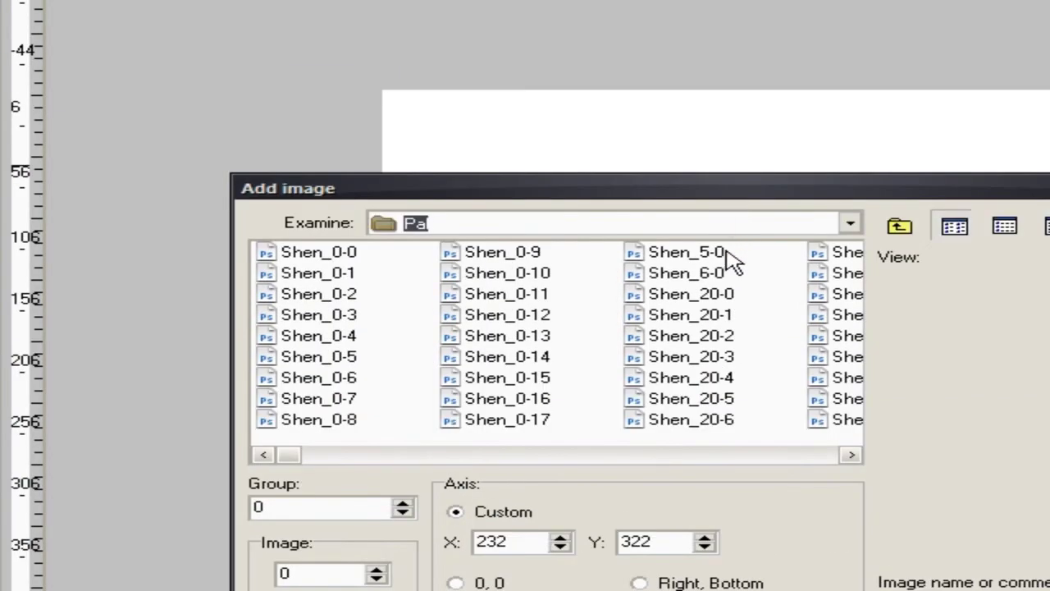
left_click(853, 157)
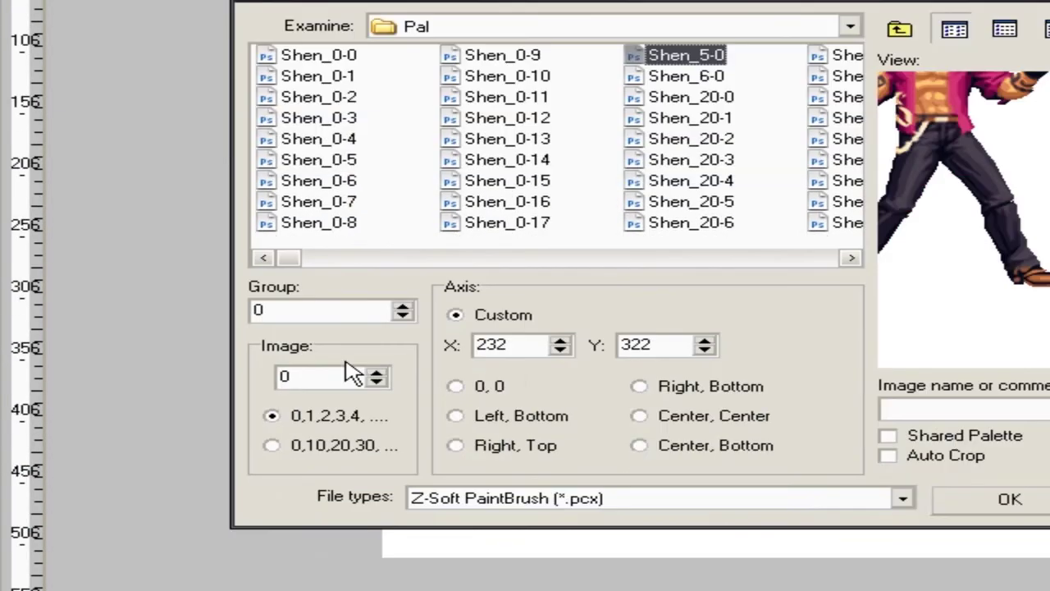
left_click(309, 316)
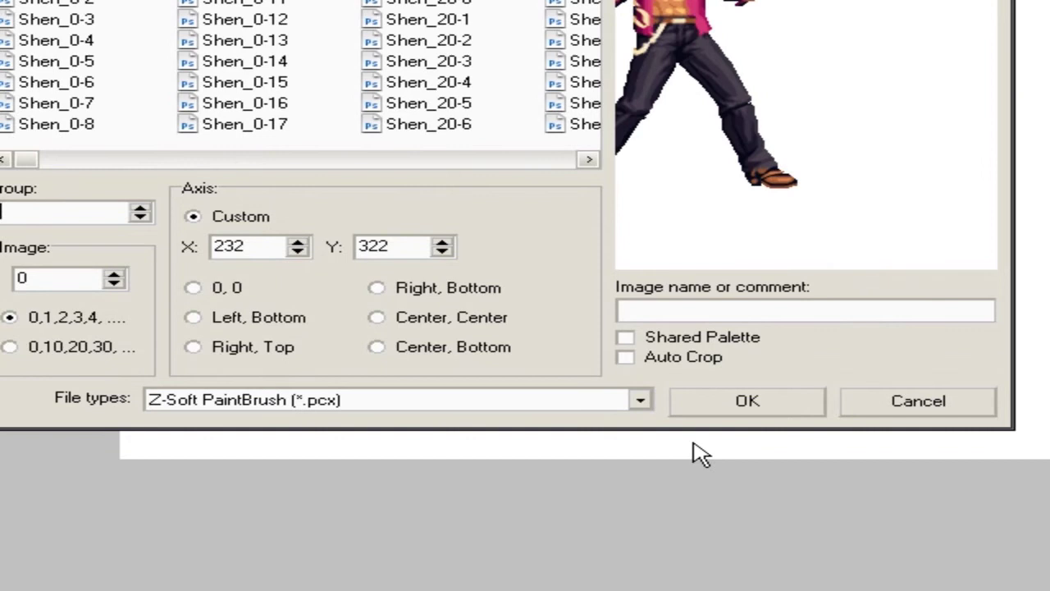
left_click(663, 339)
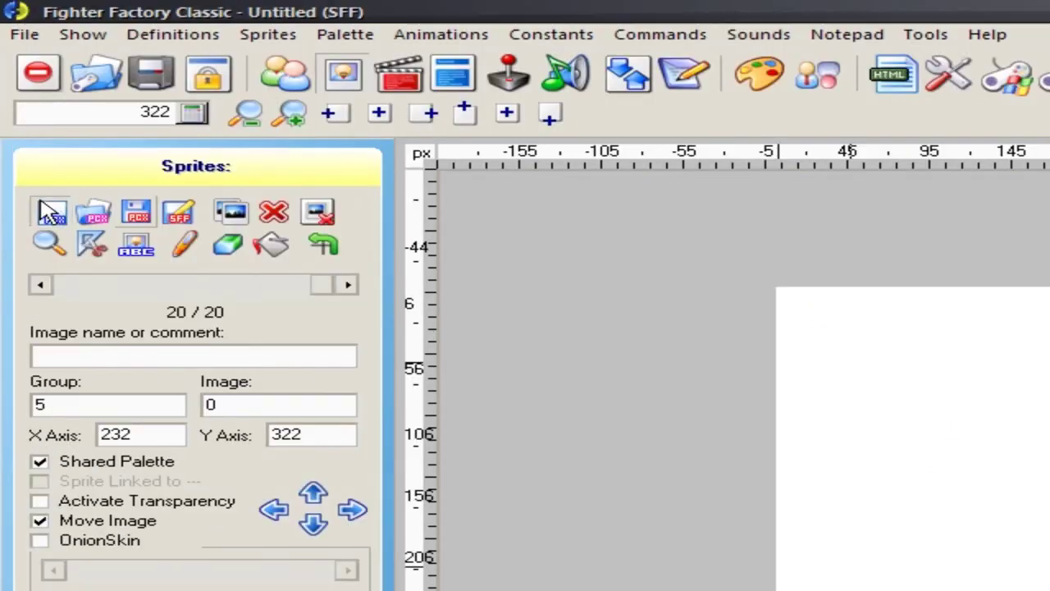
Step: Add Shen_6-0 as group 6 with a shared palette
key("ctrl+a")
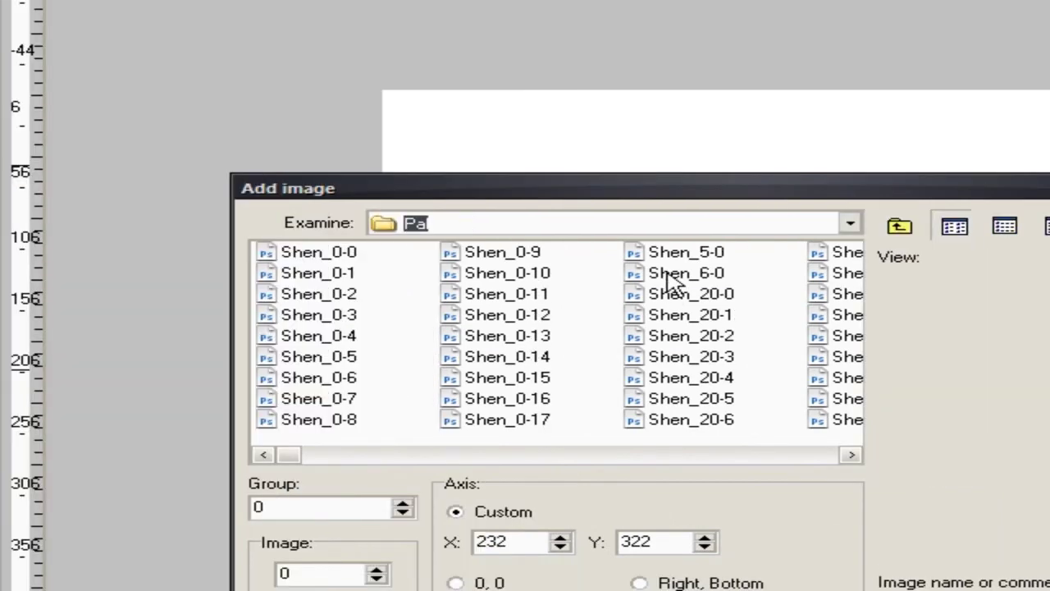
left_click(931, 273)
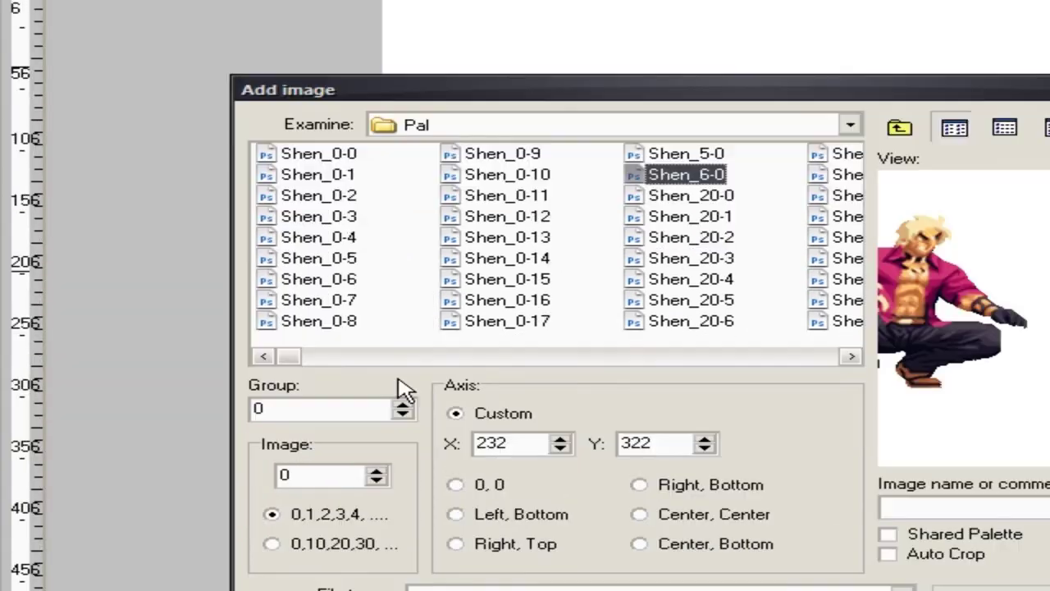
double_click(328, 409)
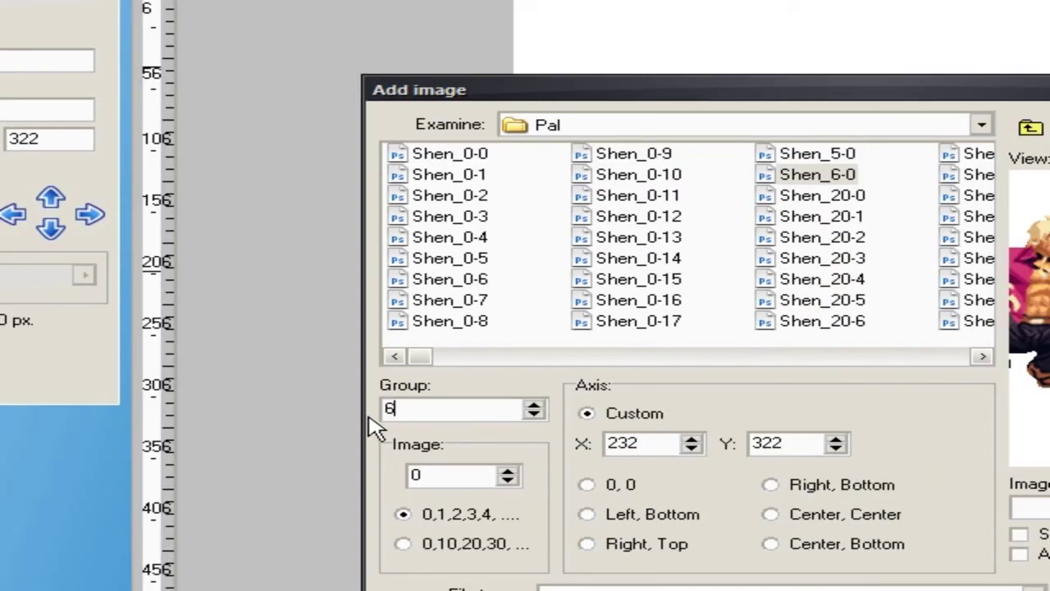
type("6")
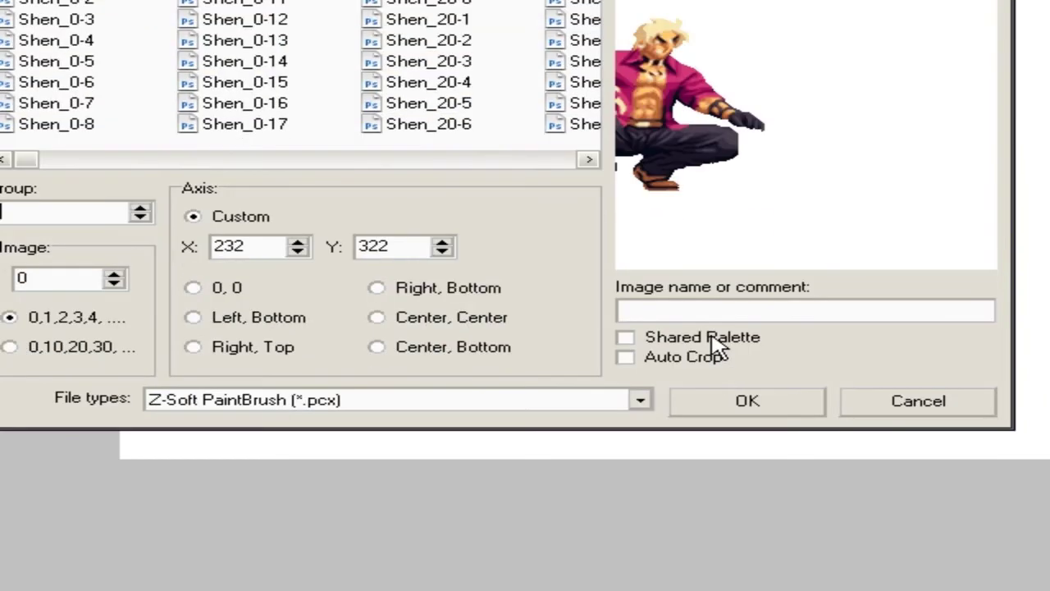
left_click(710, 533)
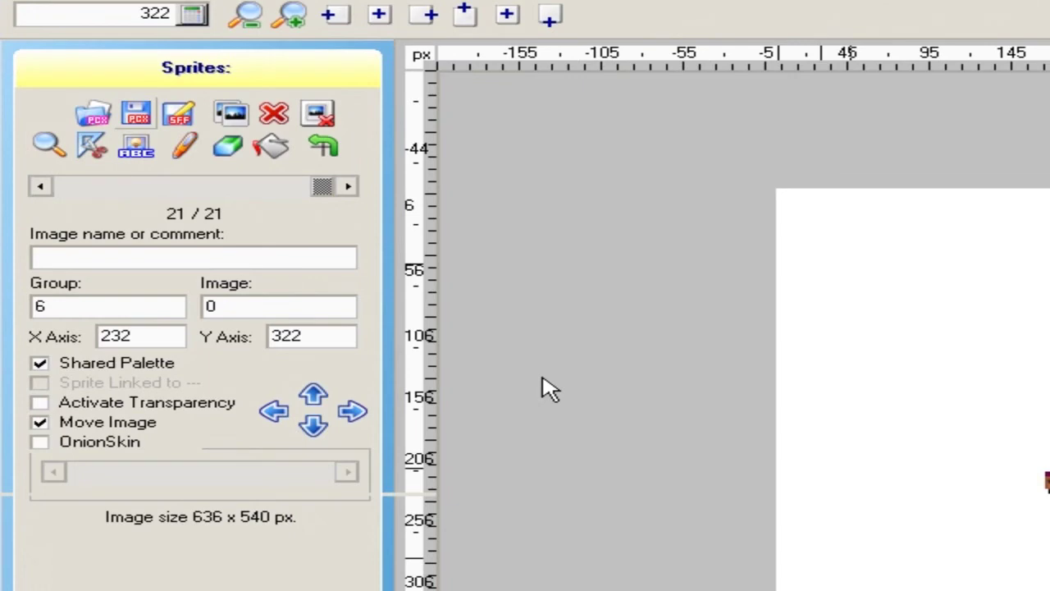
Step: Queue Shen_20-0 through Shen_20-8 for import as group 20 with a shared palette
key("Insert")
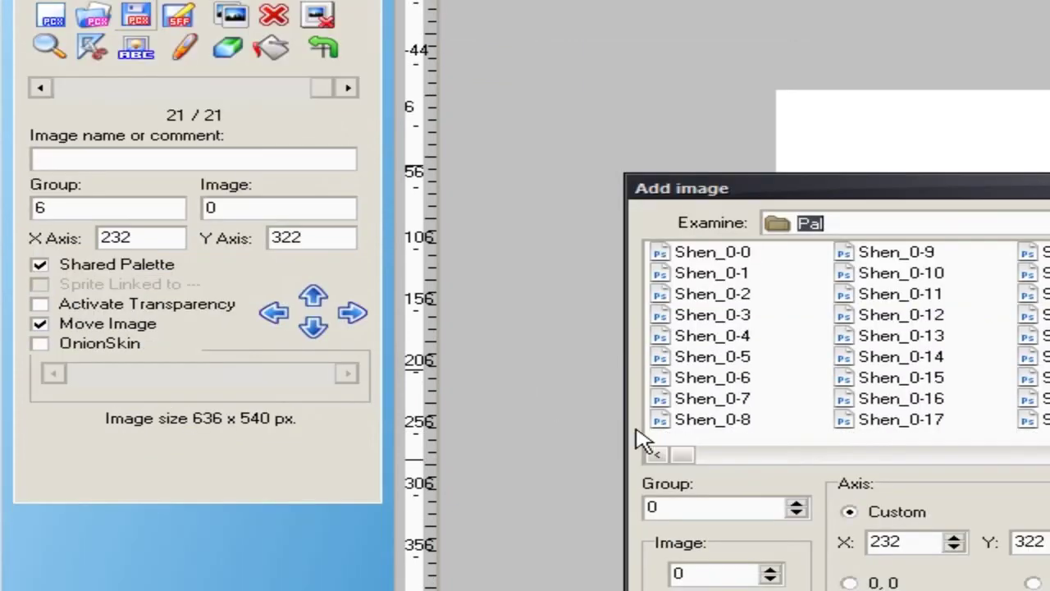
left_click_drag(697, 357, 710, 373)
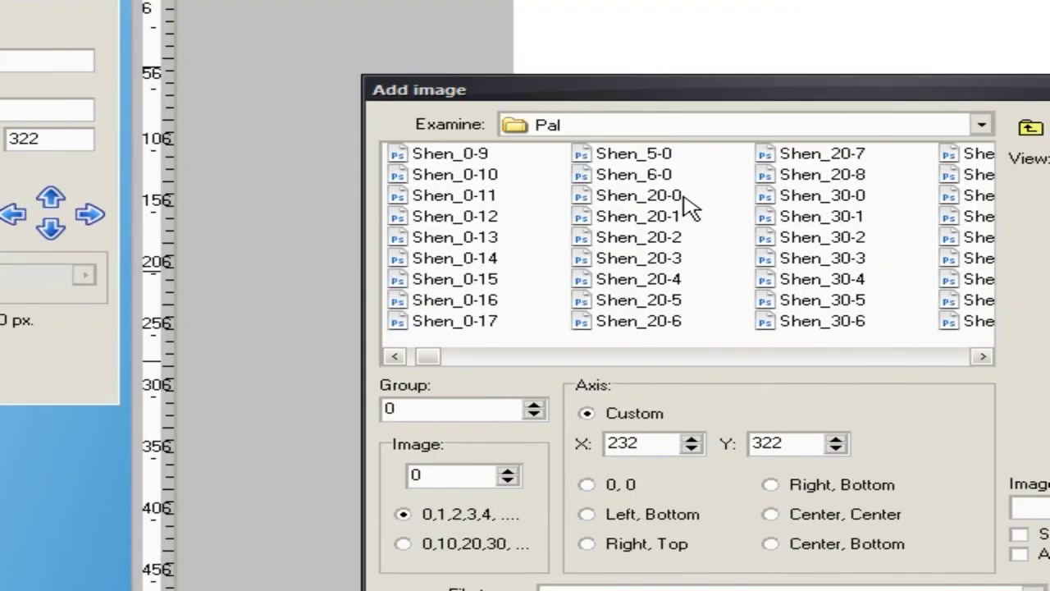
left_click(683, 197)
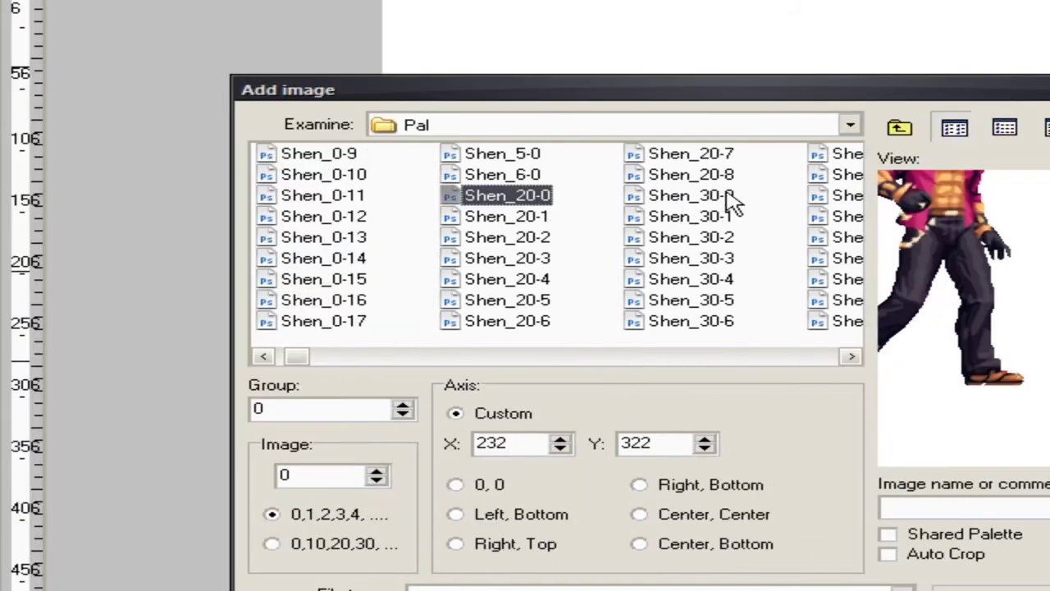
left_click(731, 174, "shift")
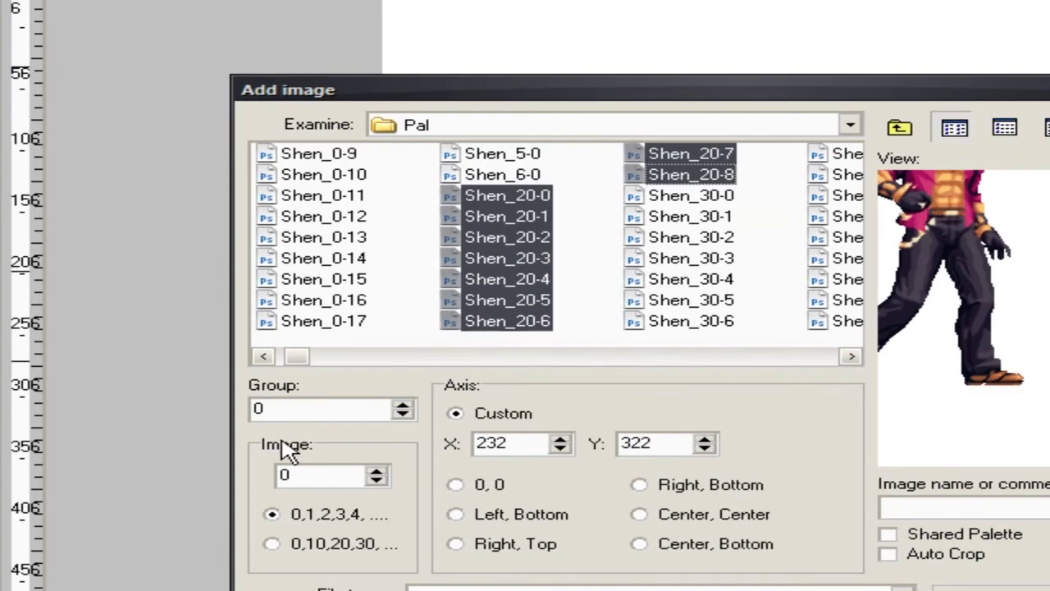
key("Tab")
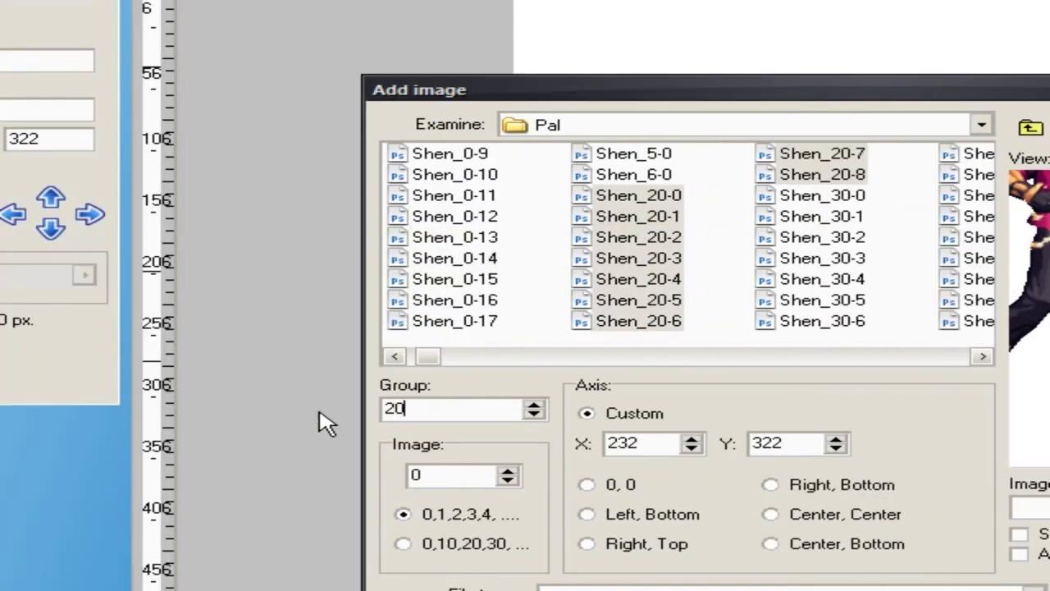
type("20")
left_click(1040, 536)
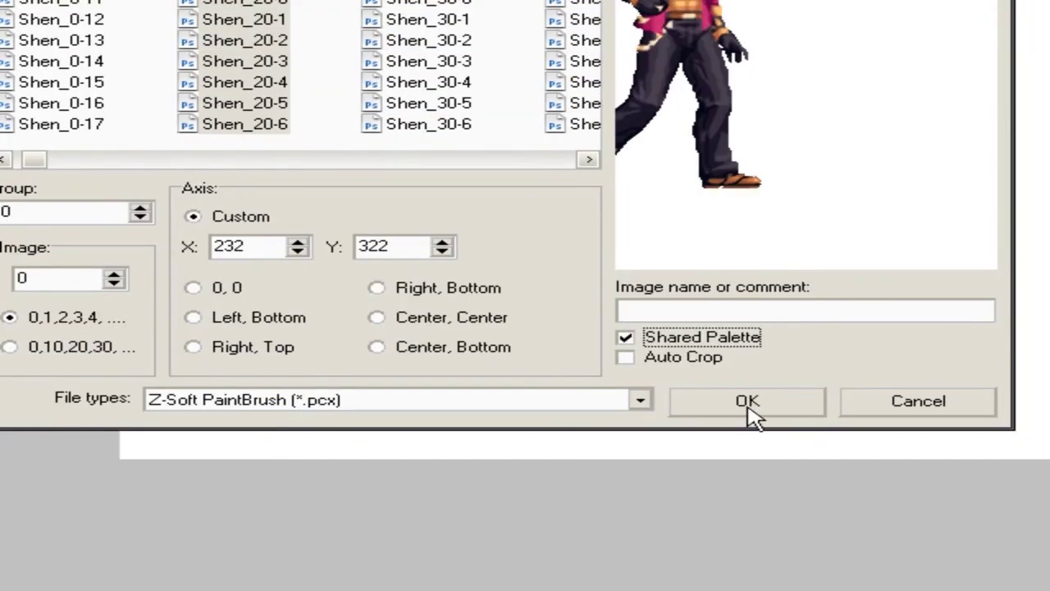
Step: Import the nine group 20 sprites, bringing the total to 73, and open the Sprites menu
left_click(722, 406)
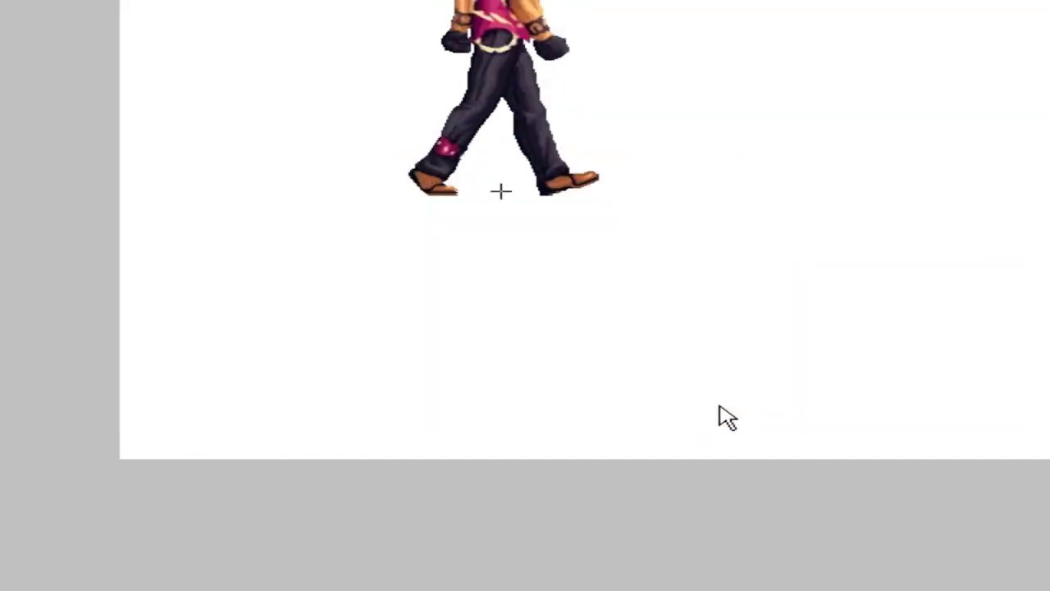
left_click(487, 284)
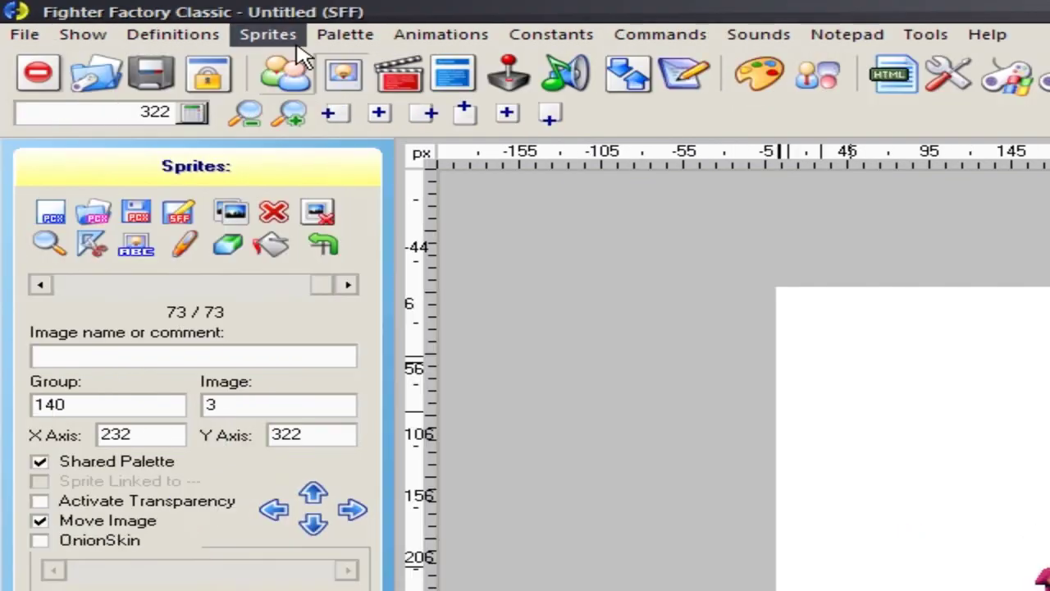
left_click(282, 38)
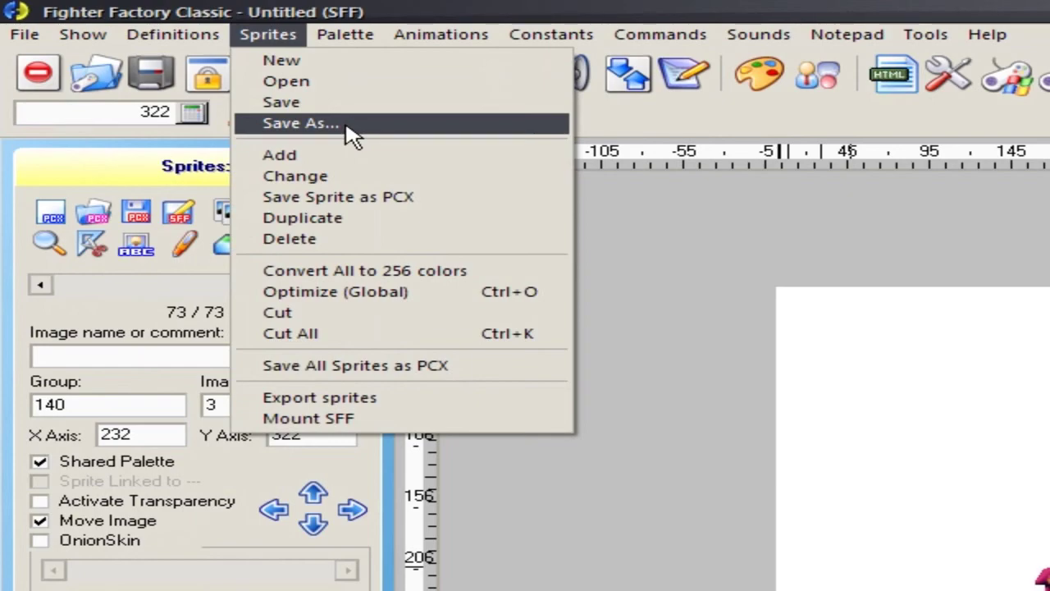
Step: Choose Save As and browse to Preload (C:) > Mugen-SvK > chars > Shen
left_click(300, 123)
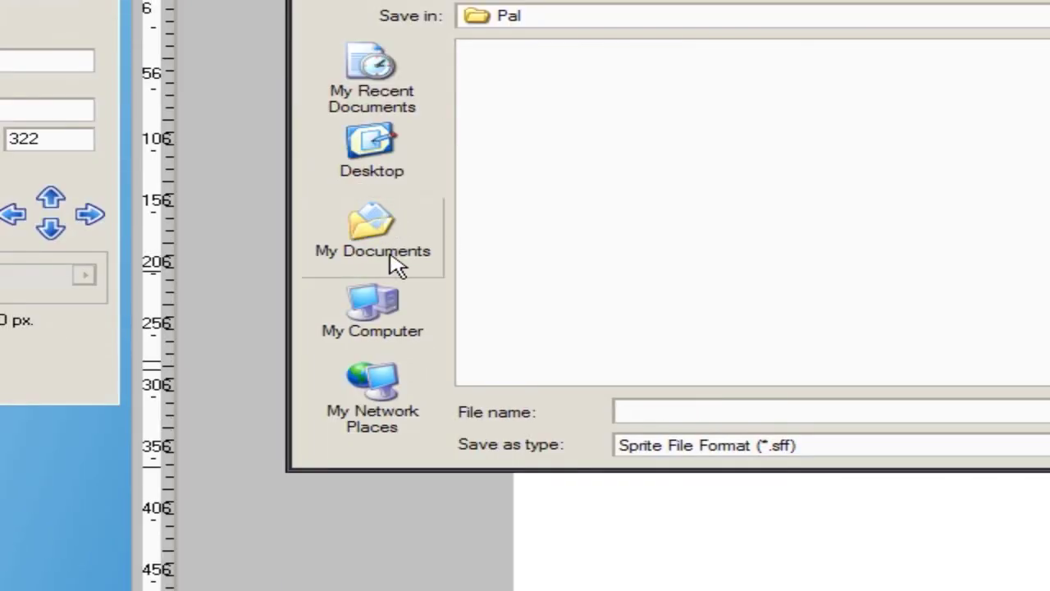
left_click(354, 345)
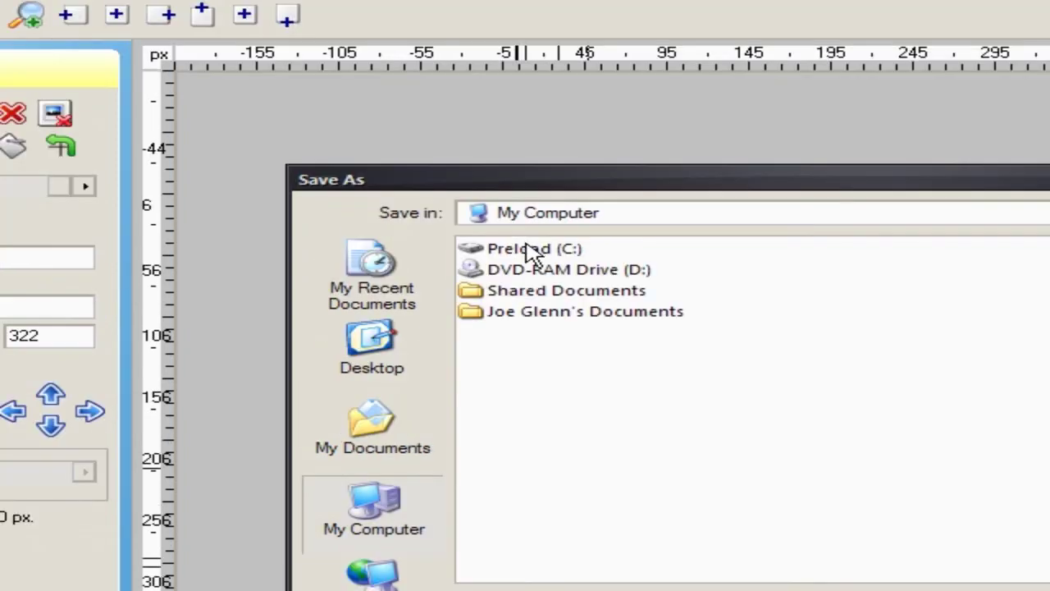
double_click(527, 250)
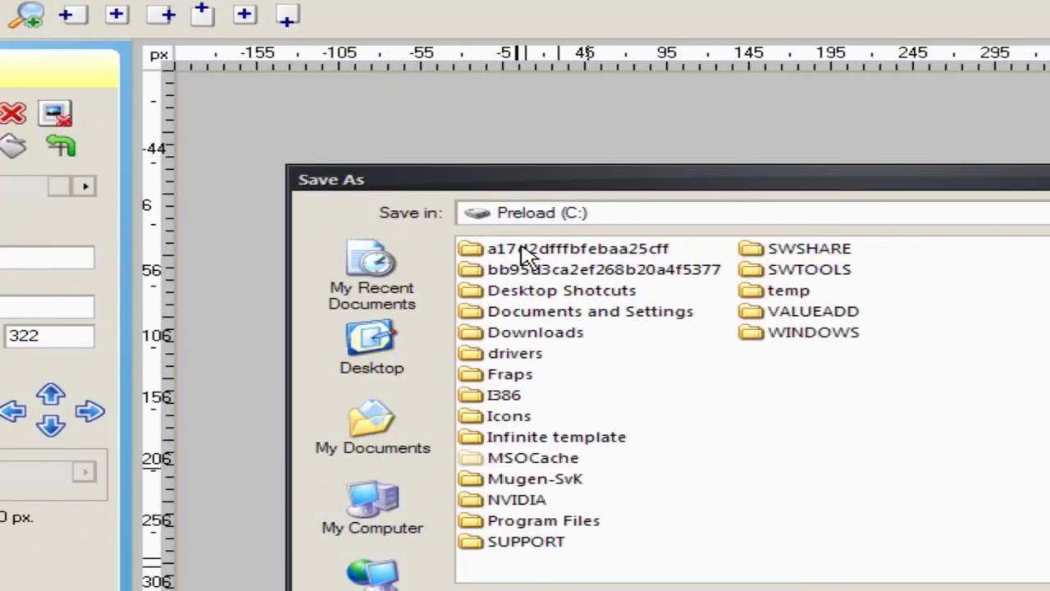
double_click(558, 483)
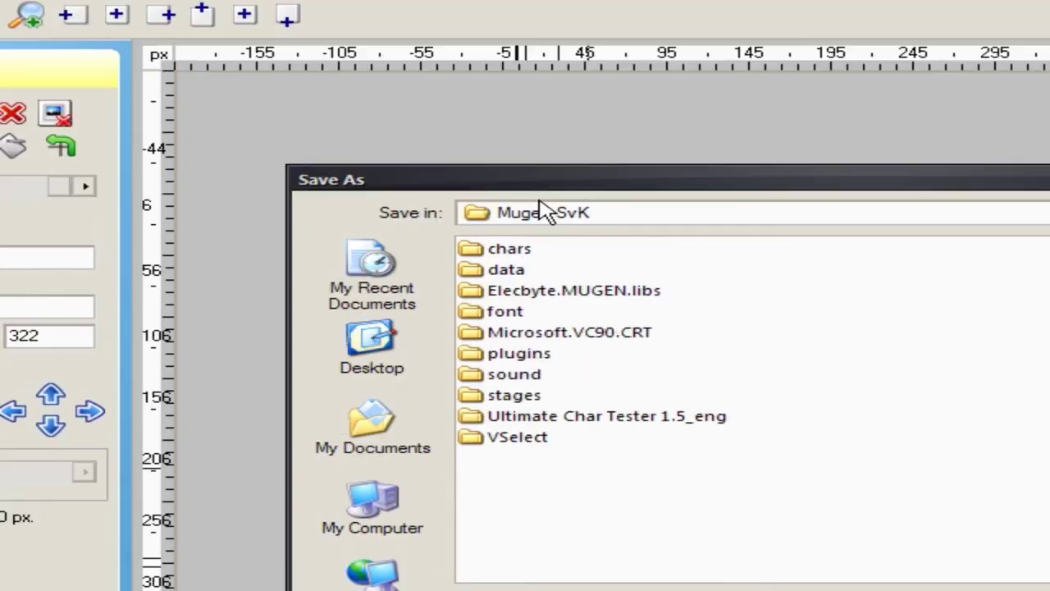
double_click(504, 250)
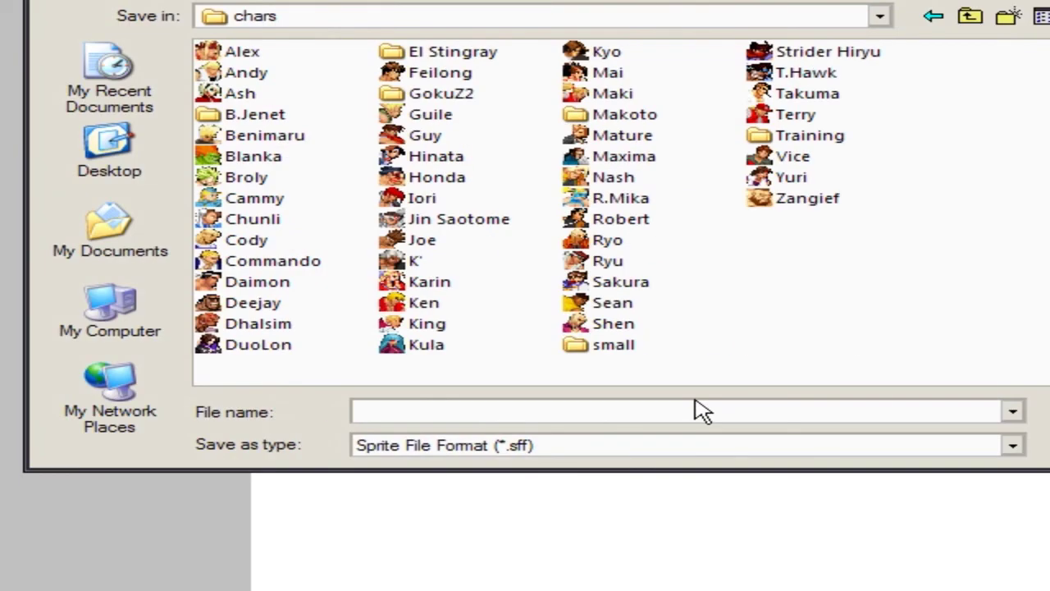
left_click(617, 328)
double_click(613, 326)
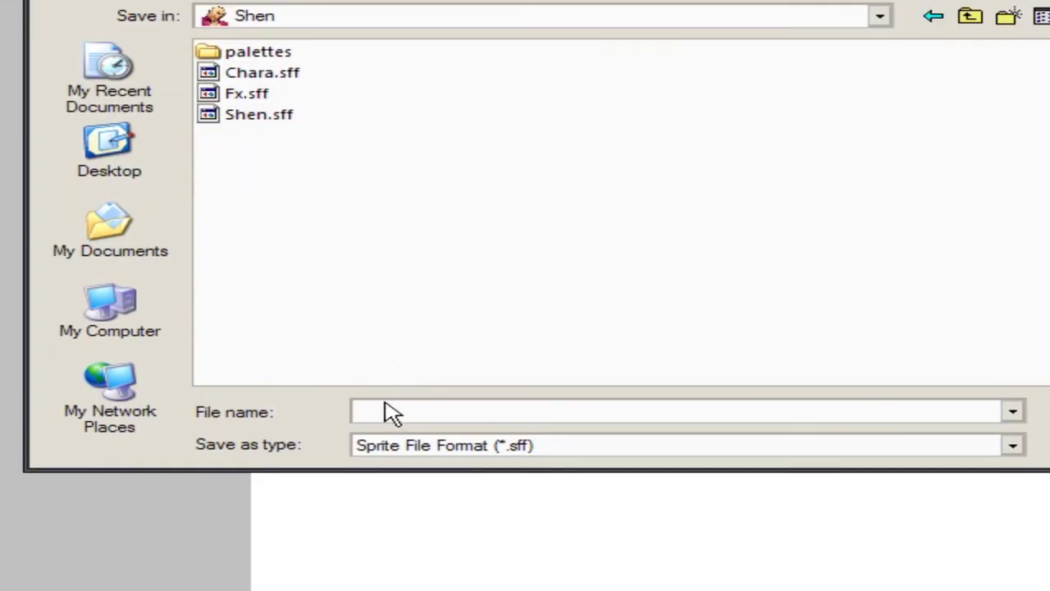
Step: Save as Chara, overwriting the existing Chara.sff, with a shared palette for all sprites
left_click(386, 405)
type("Chara")
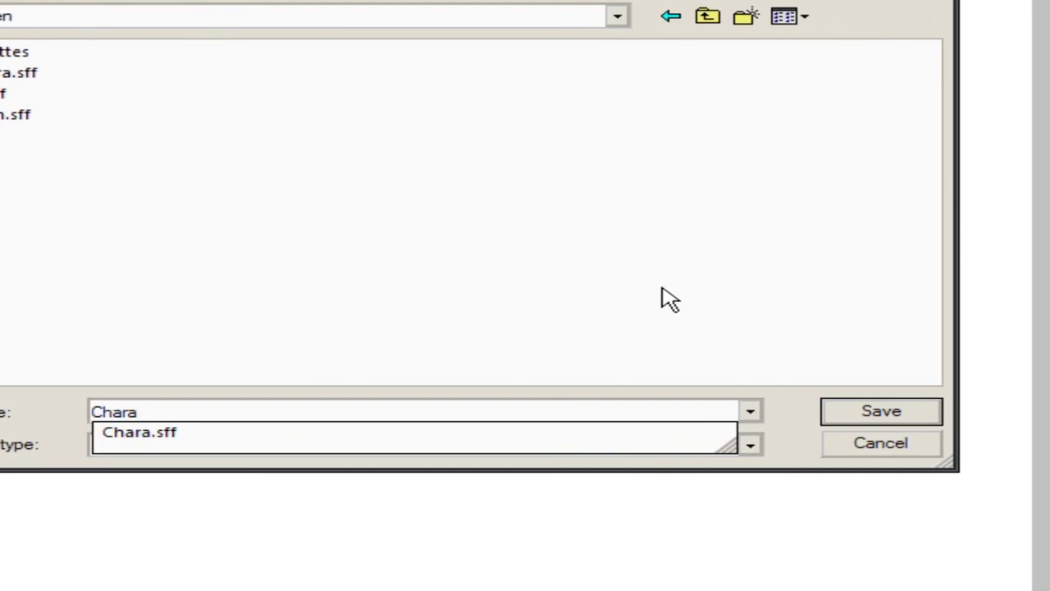
left_click(850, 412)
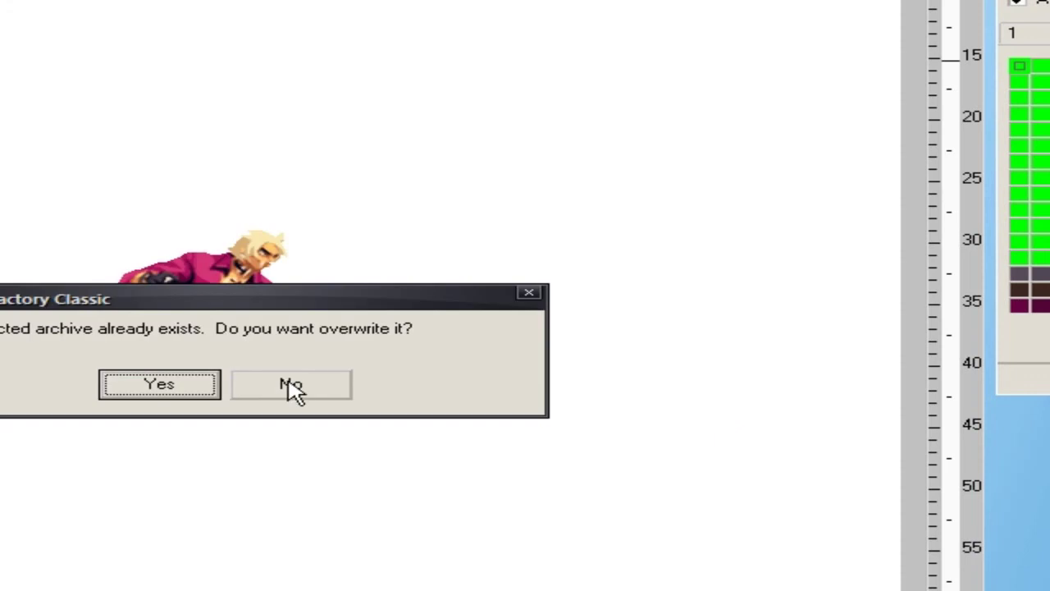
left_click(189, 385)
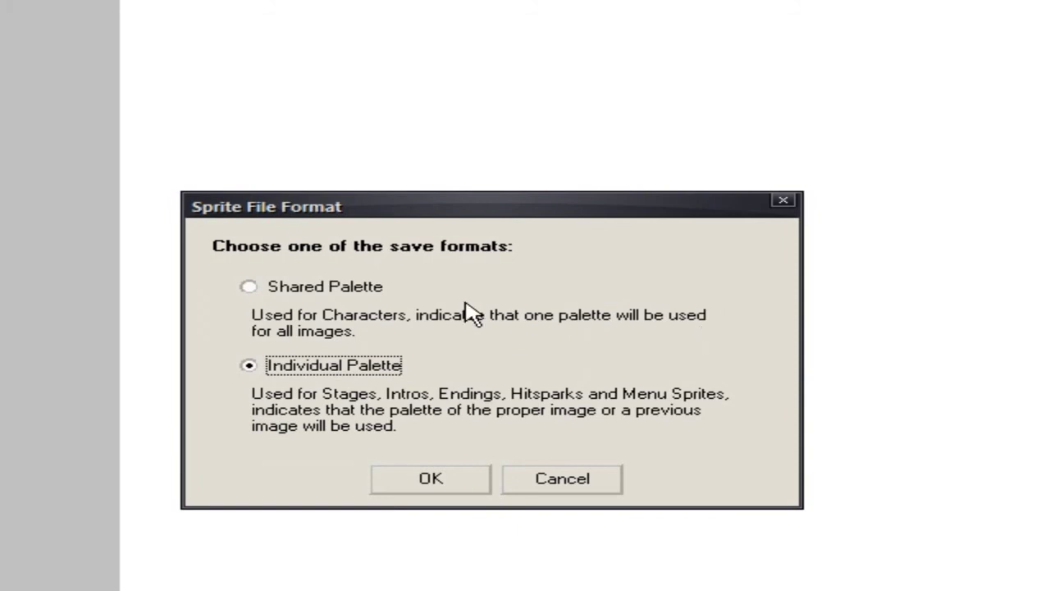
left_click(327, 295)
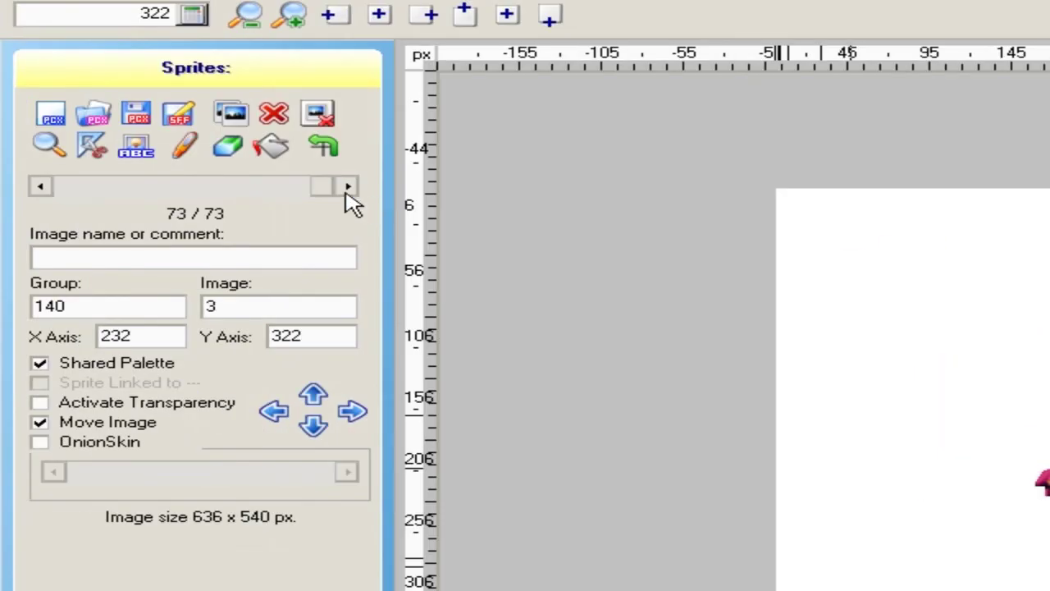
Step: Select Shen_170-0 through Shen_170-11 in the Add image dialog
mouse_move(330, 199)
left_mouse_down()
mouse_move(312, 200)
mouse_move(351, 200)
left_mouse_up()
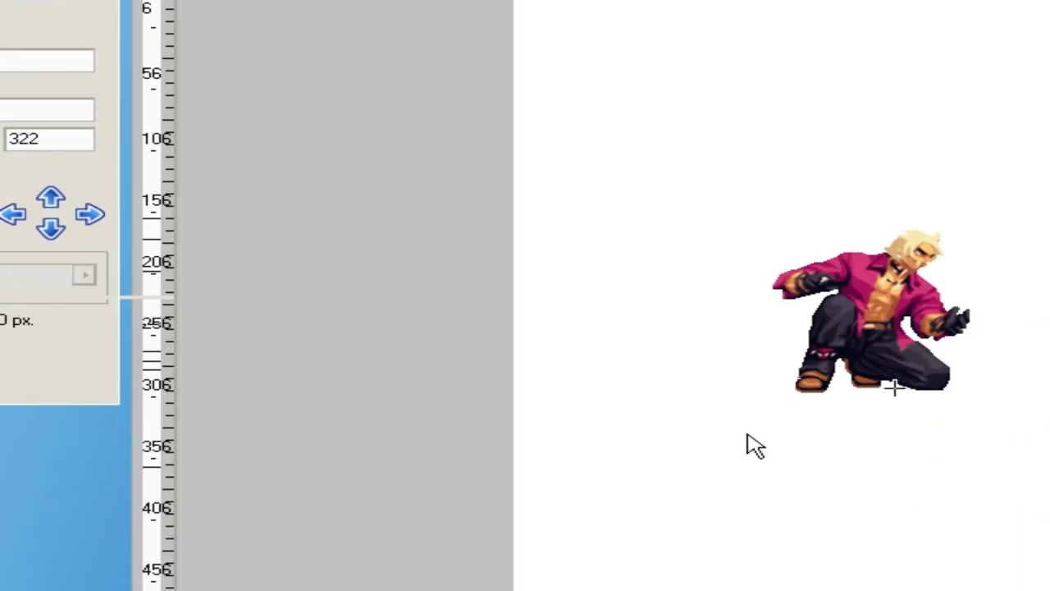
key("Insert")
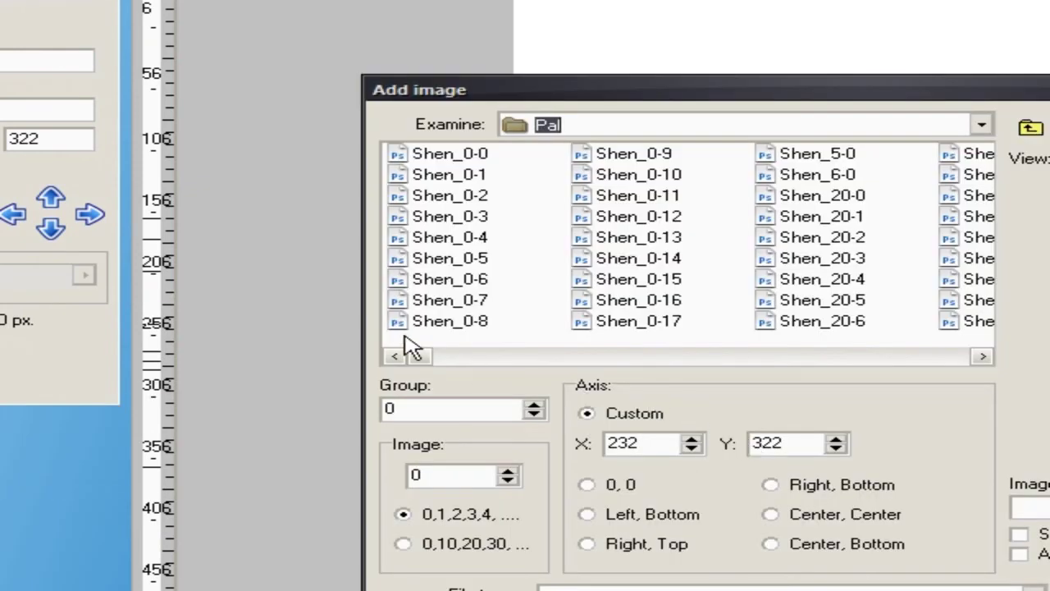
left_click_drag(423, 366, 487, 375)
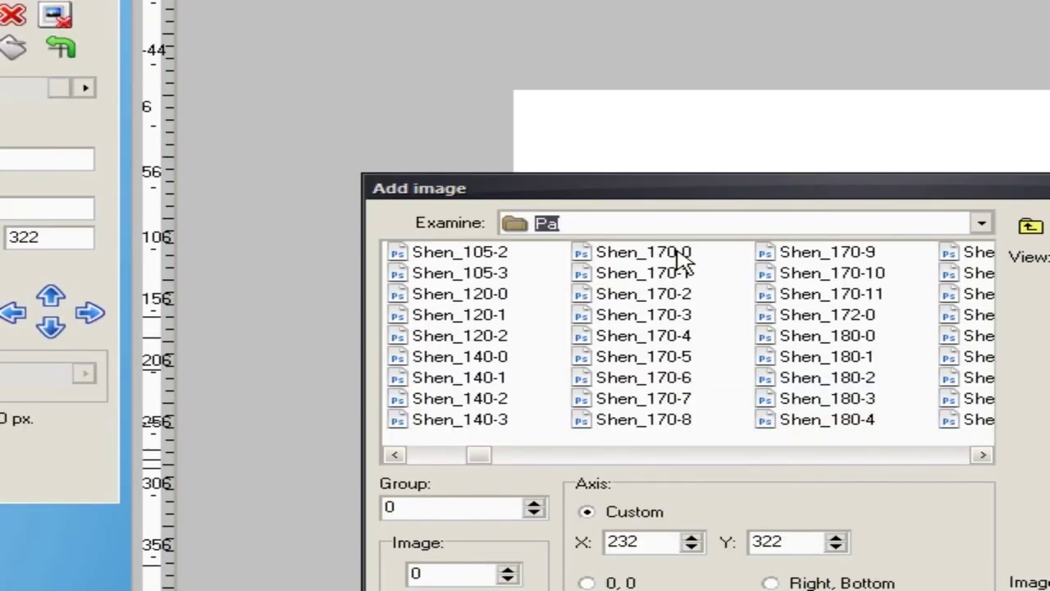
left_click(681, 154)
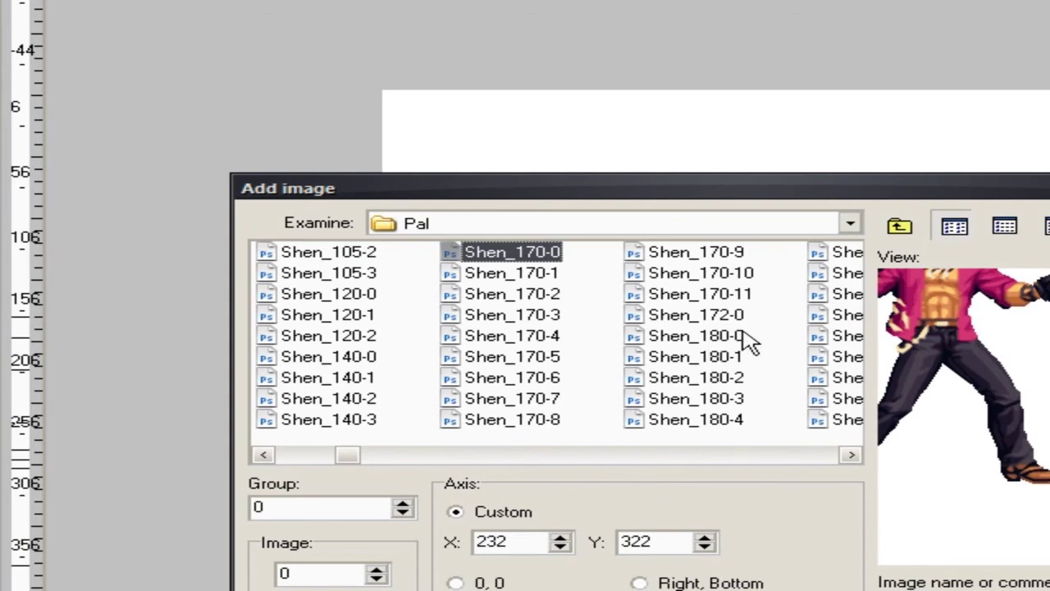
left_click(743, 296, "shift")
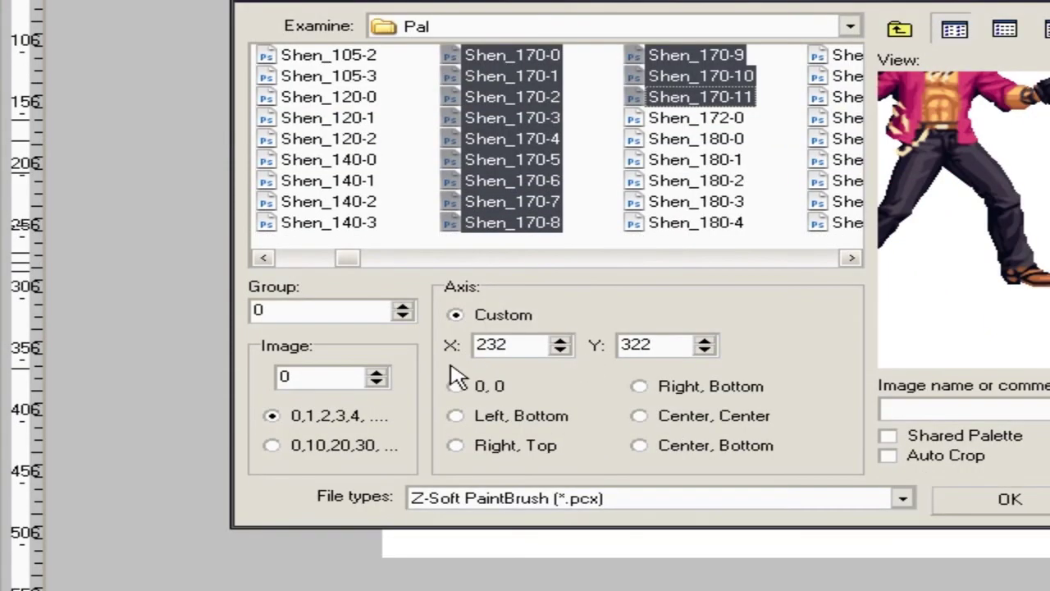
Step: Import the twelve images as group 170 with a shared palette and dismiss the confirmation
double_click(302, 310)
type("170")
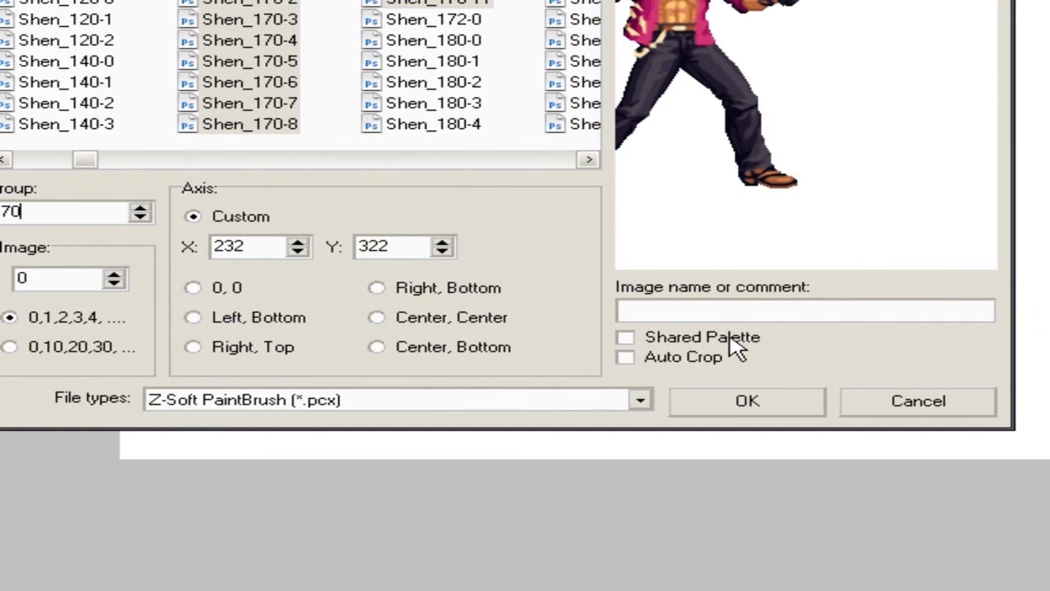
left_click(1022, 435)
left_click(748, 401)
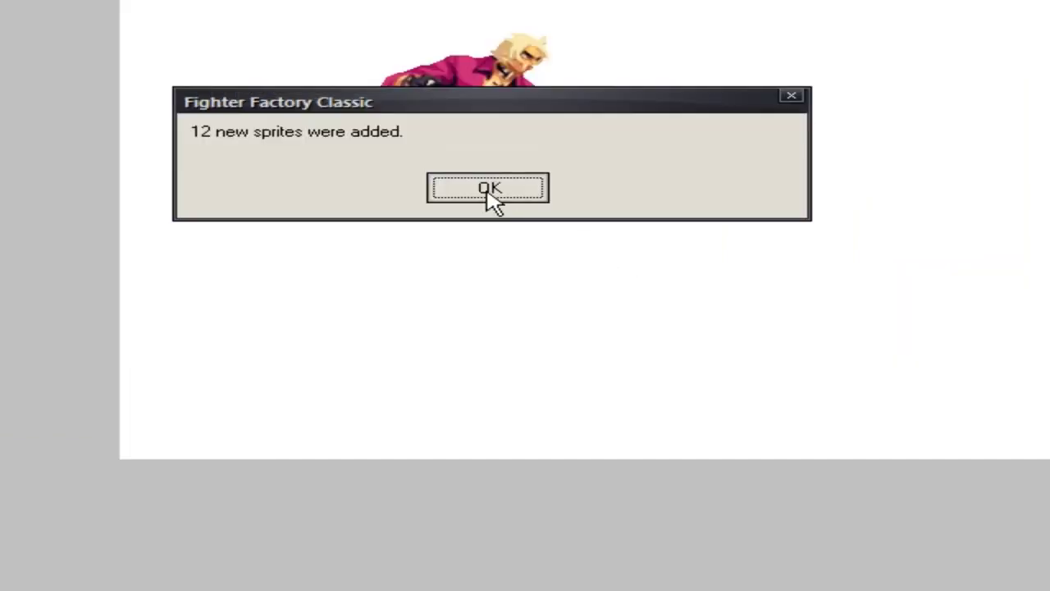
left_click(489, 193)
scroll(492, 201, "down", 4)
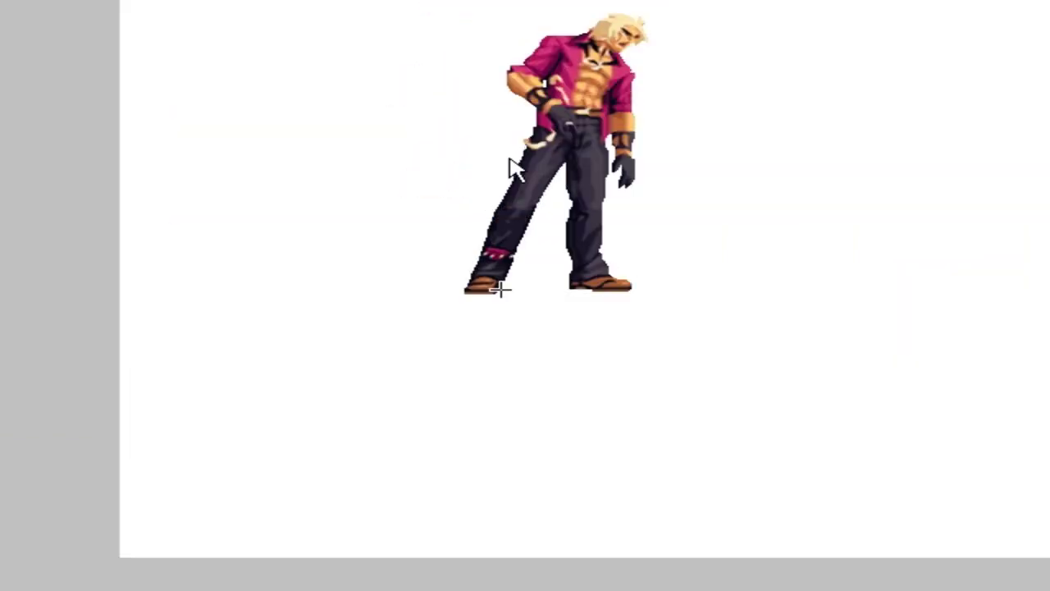
scroll(509, 166, "down", 1)
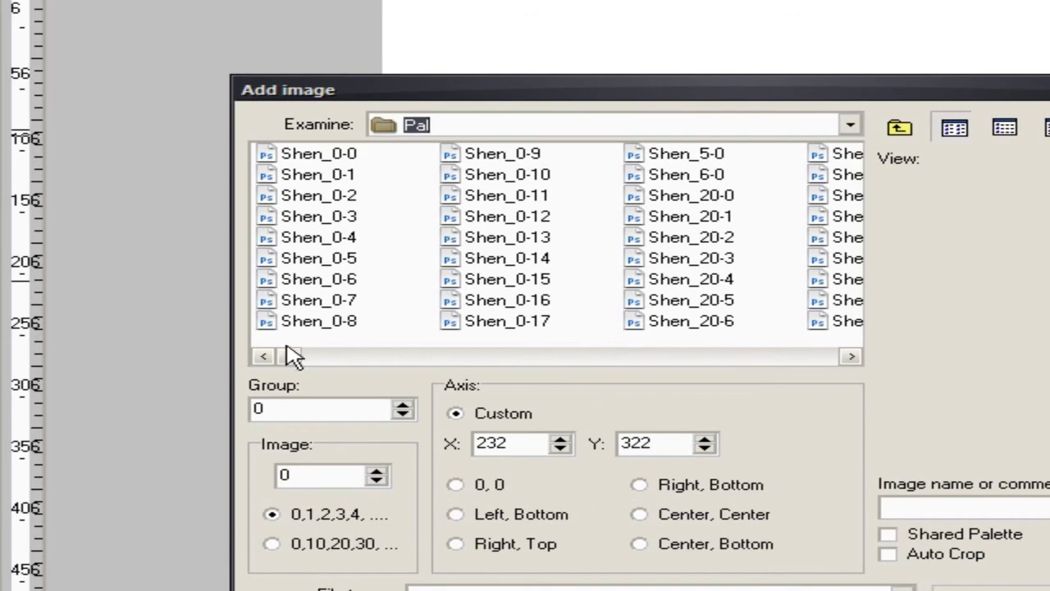
Step: Add Shen_5000-0, Shen_5000-10 and Shen_5000-20 as group 500 images numbered 0, 10, 20 with shared palette
left_click_drag(291, 356, 720, 368)
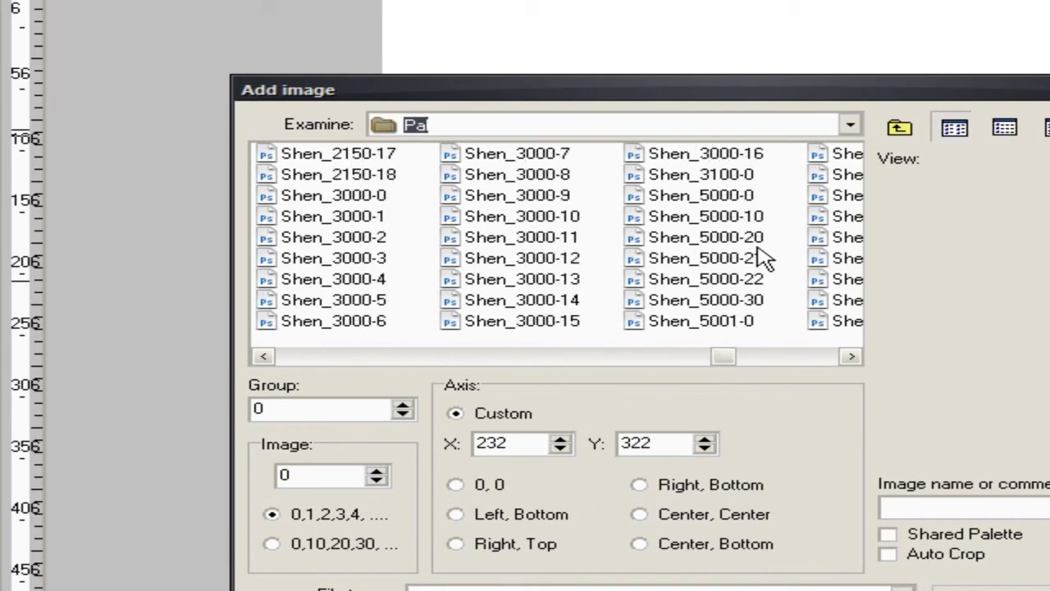
left_click(737, 201)
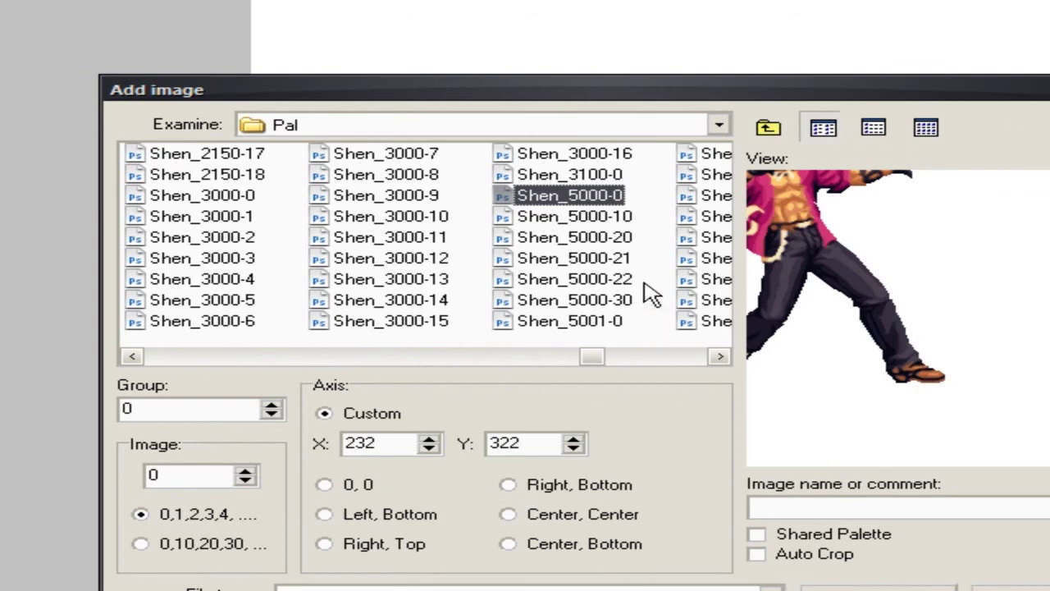
left_click(630, 238, "shift")
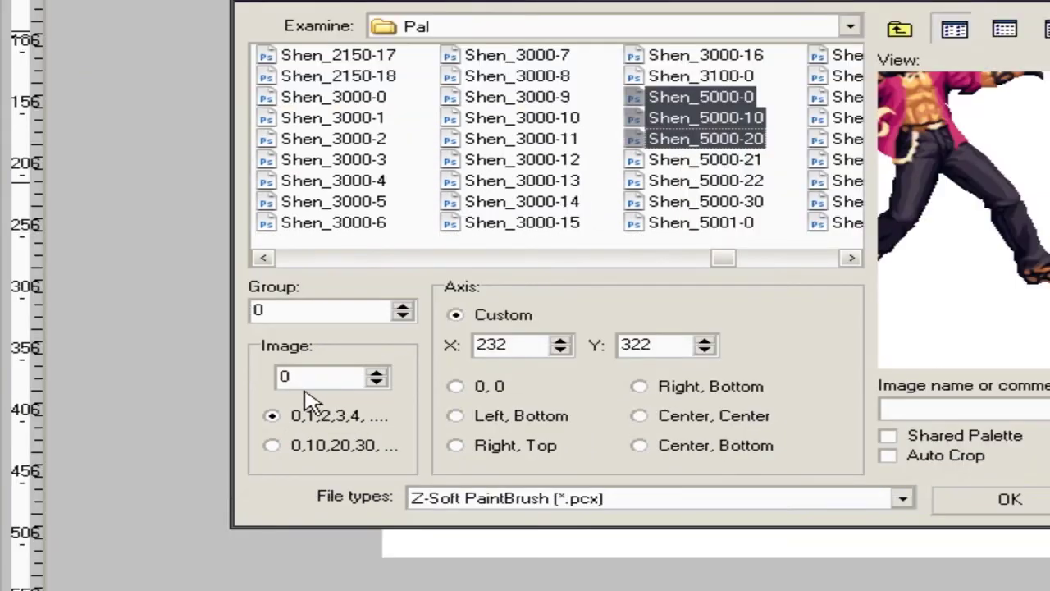
left_click(293, 315)
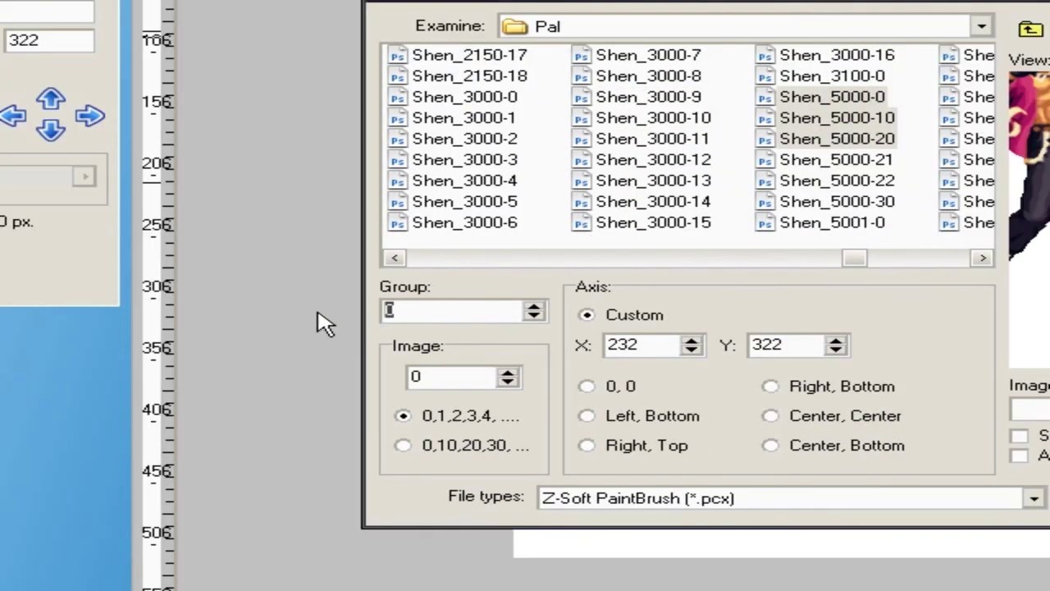
type("500")
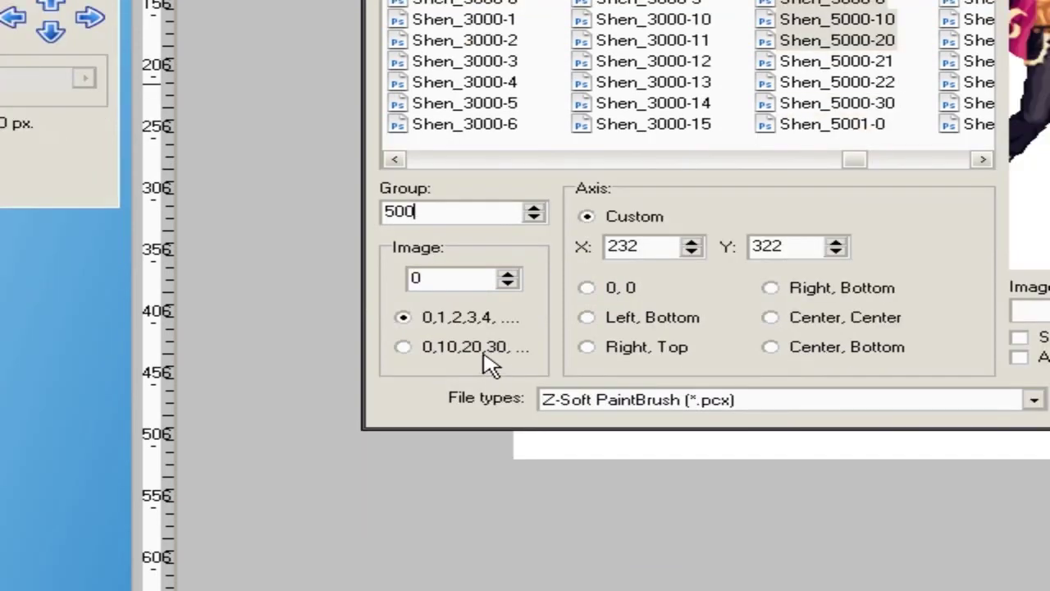
left_click(484, 351)
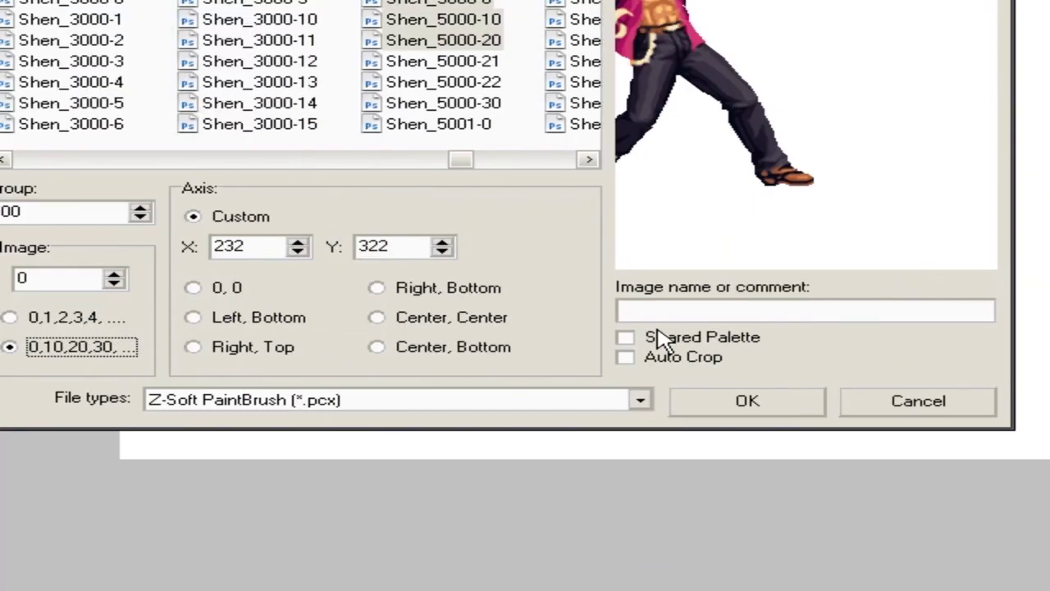
left_click(660, 338)
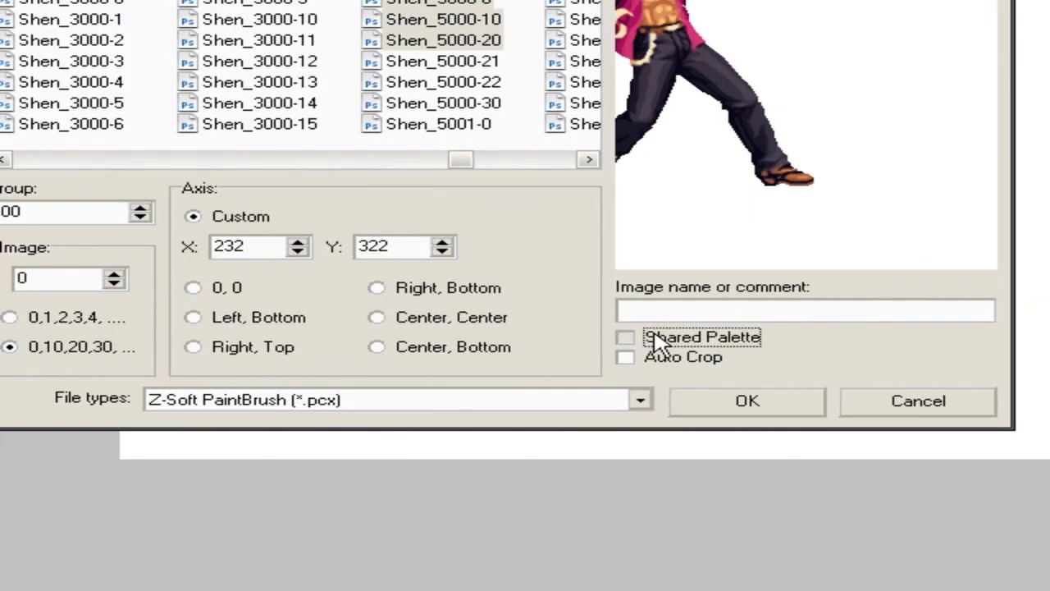
left_click(726, 403)
left_click(486, 186)
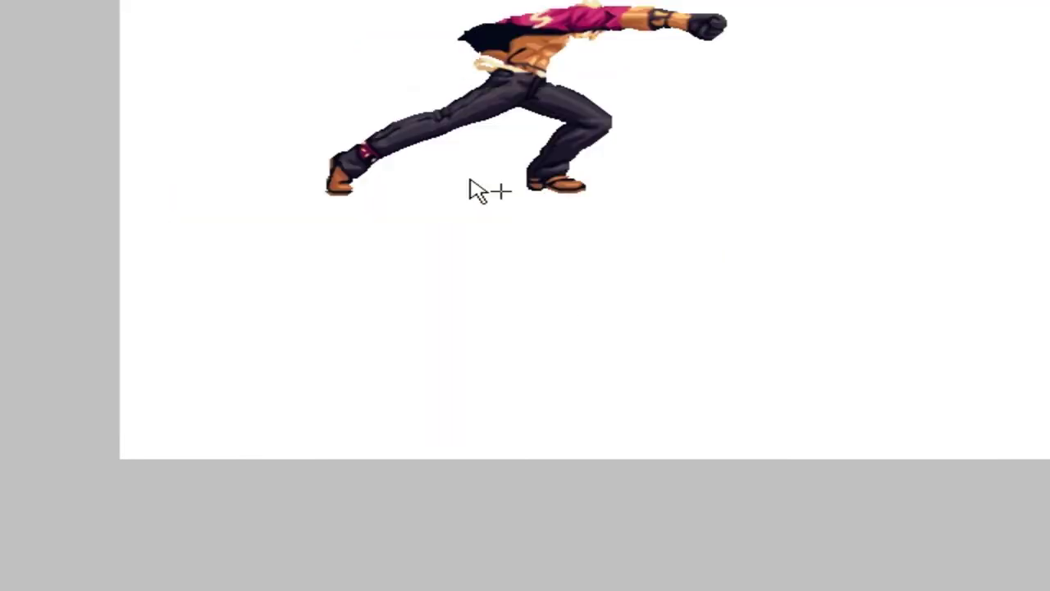
key("Page_Down")
key("Page_Down")
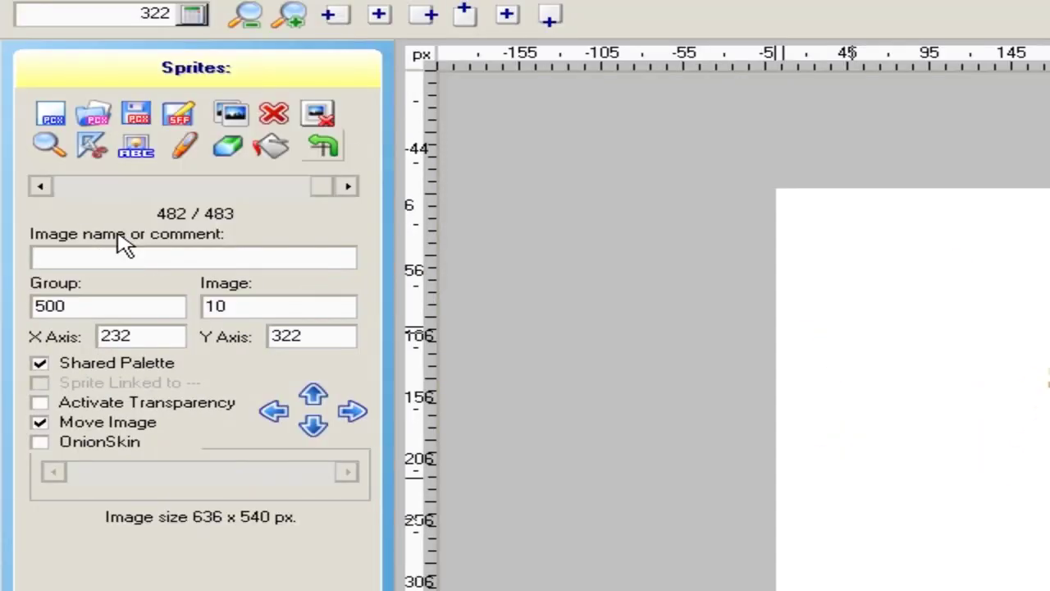
key("Page_Down")
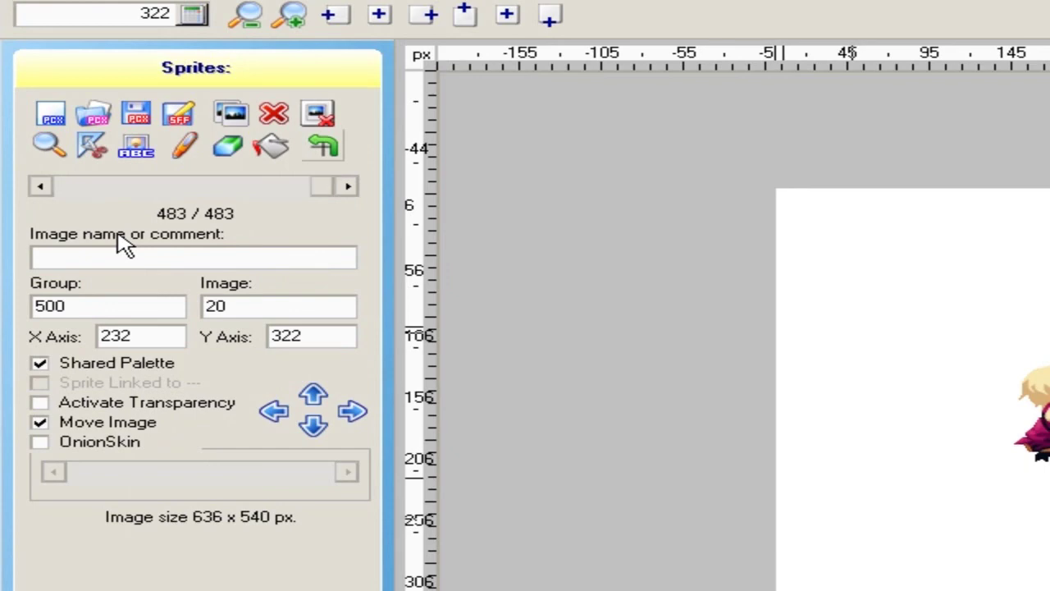
key("Page_Up")
key("Page_Up")
key("Page_Down")
key("Page_Down")
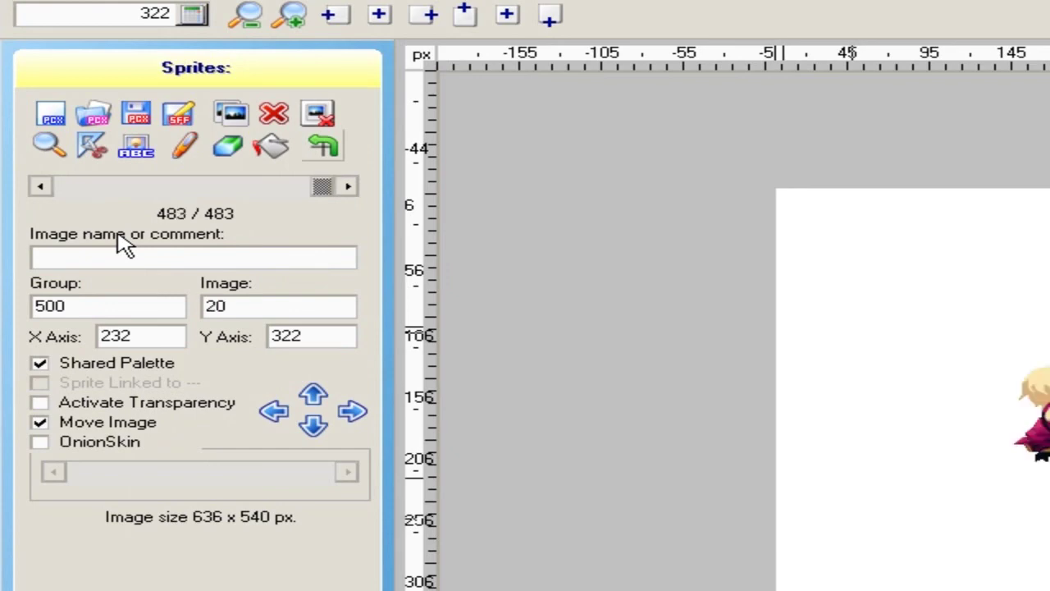